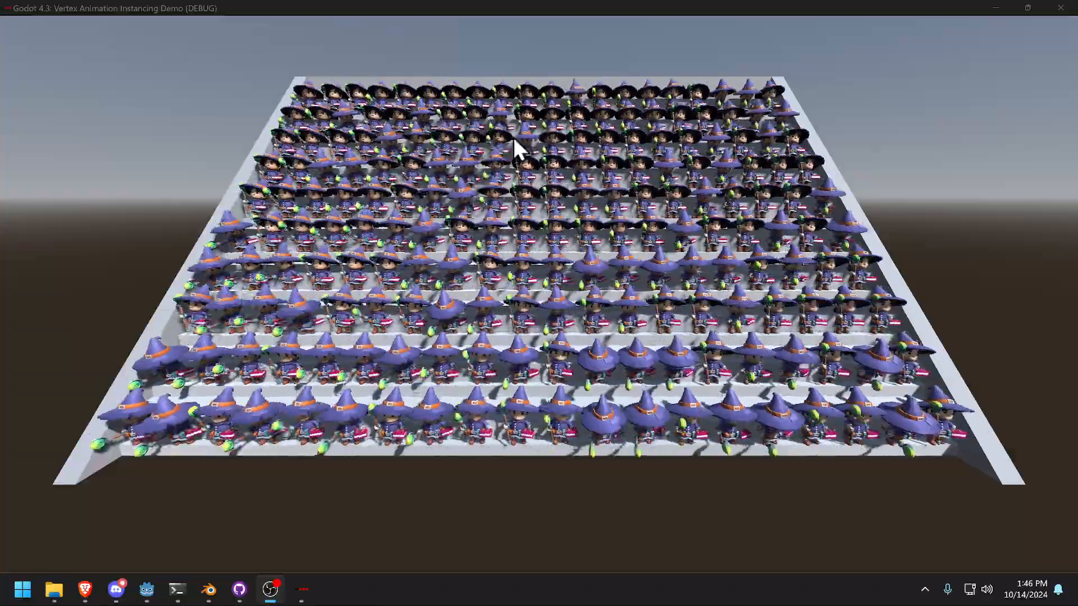
View the running mage crowd demo and close its window.
{"action": "left_click", "coordinate": [516, 138]}
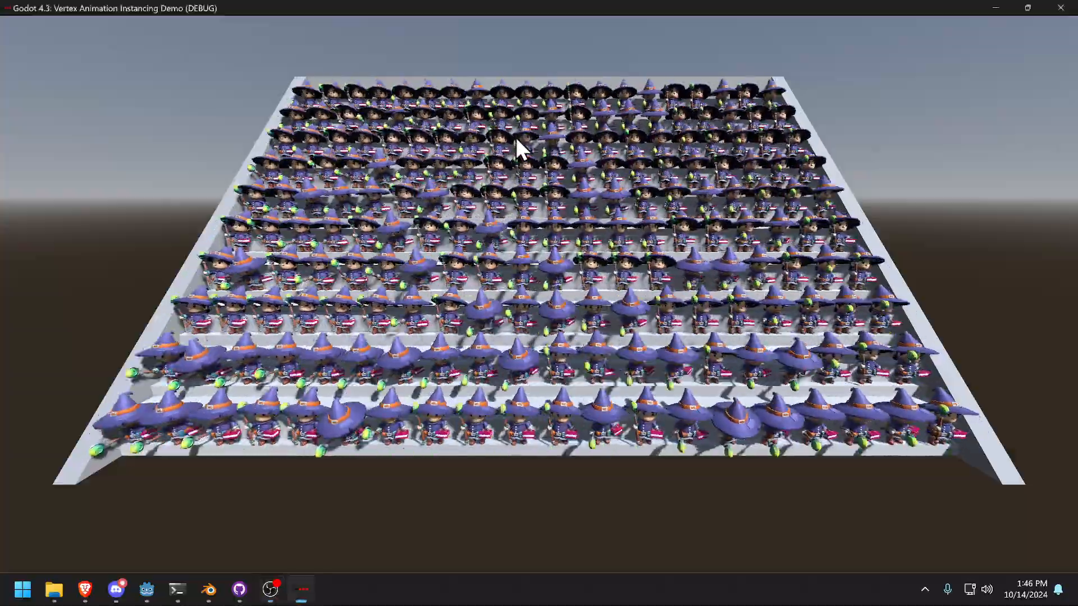
{"action": "key", "text": "F3"}
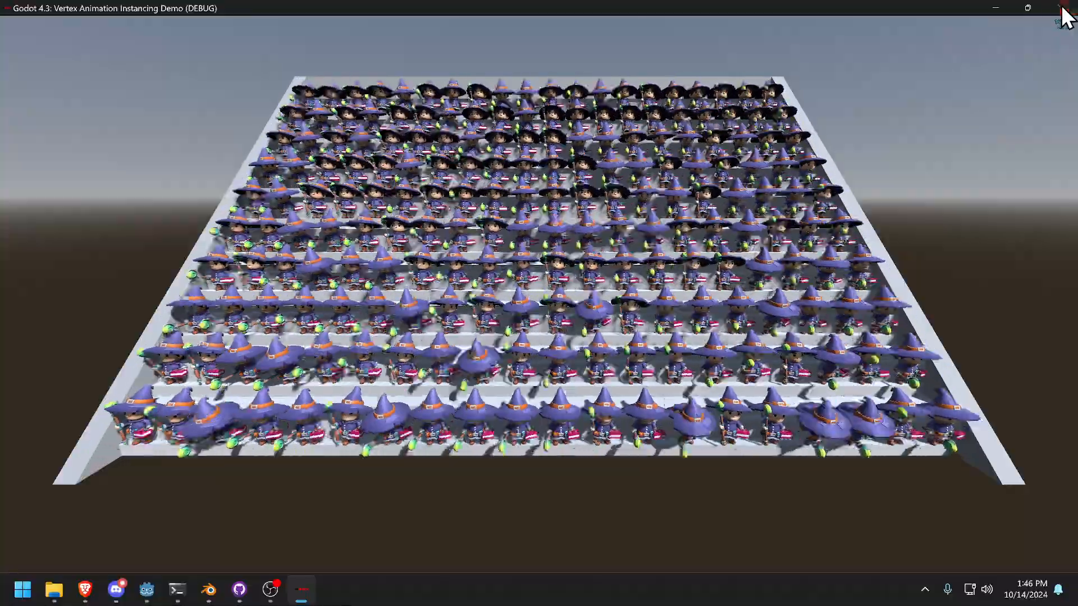
{"action": "left_click", "coordinate": [1061, 7]}
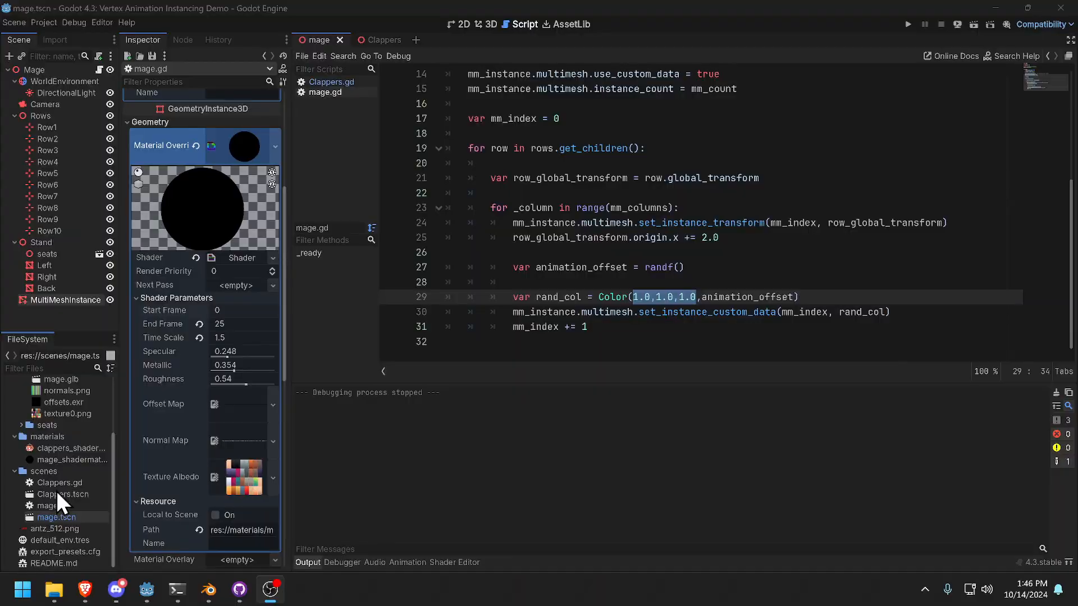
Set Clappers.tscn as the main scene, then run the project in a maximized window and close it after viewing.
{"action": "right_click", "coordinate": [70, 495]}
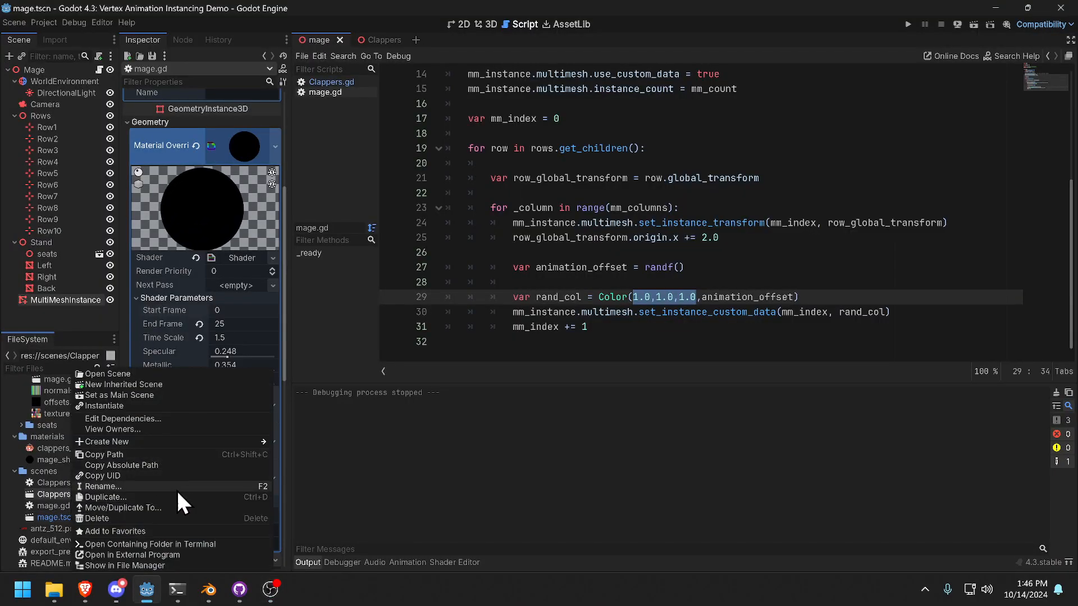
{"action": "left_click", "coordinate": [164, 396]}
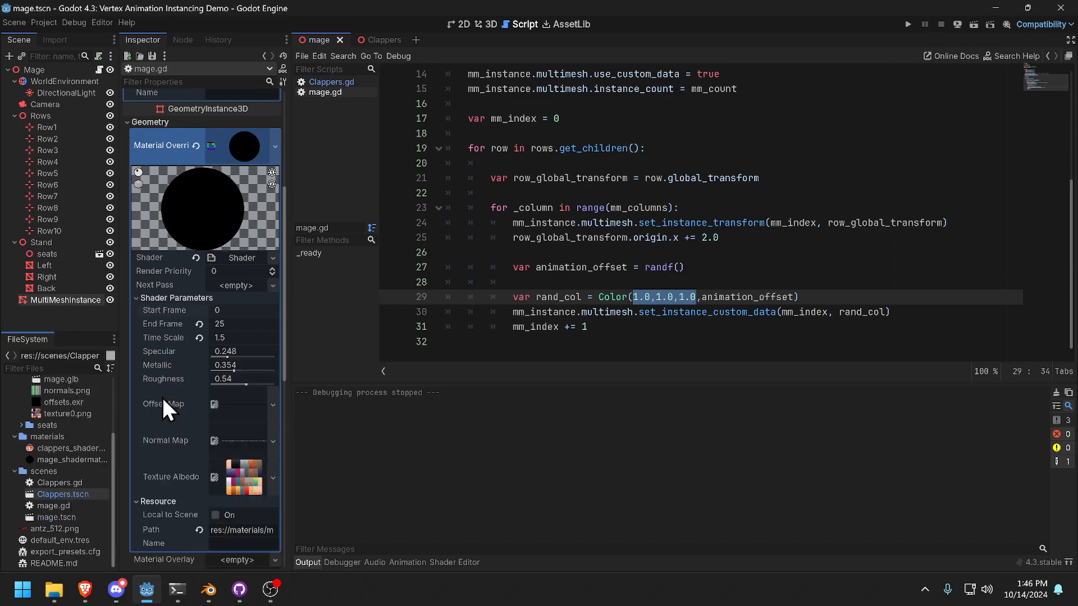
{"action": "left_click", "coordinate": [908, 24]}
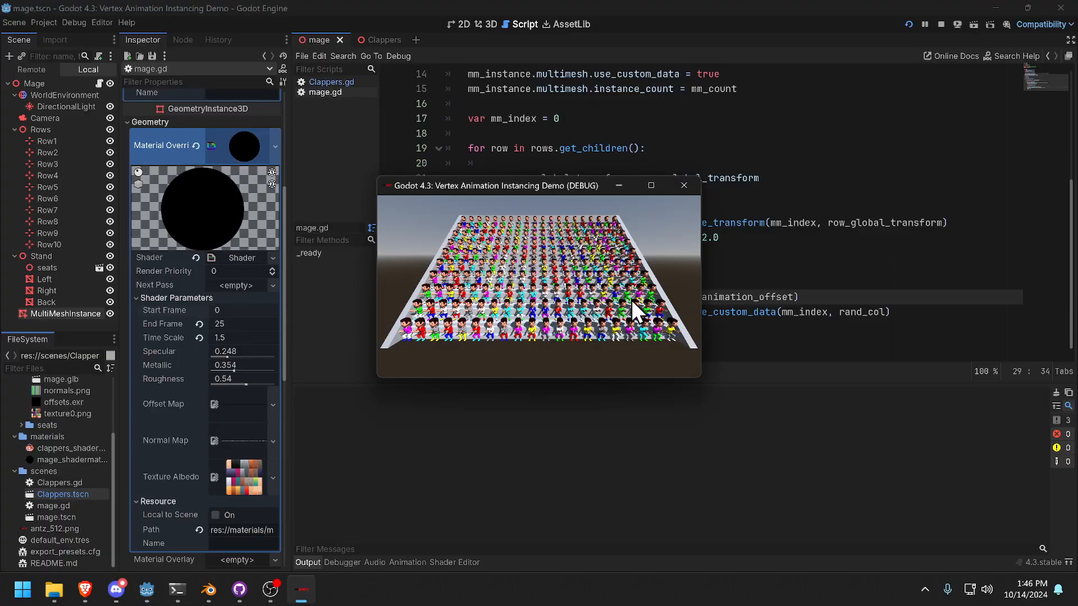
{"action": "left_click", "coordinate": [652, 185]}
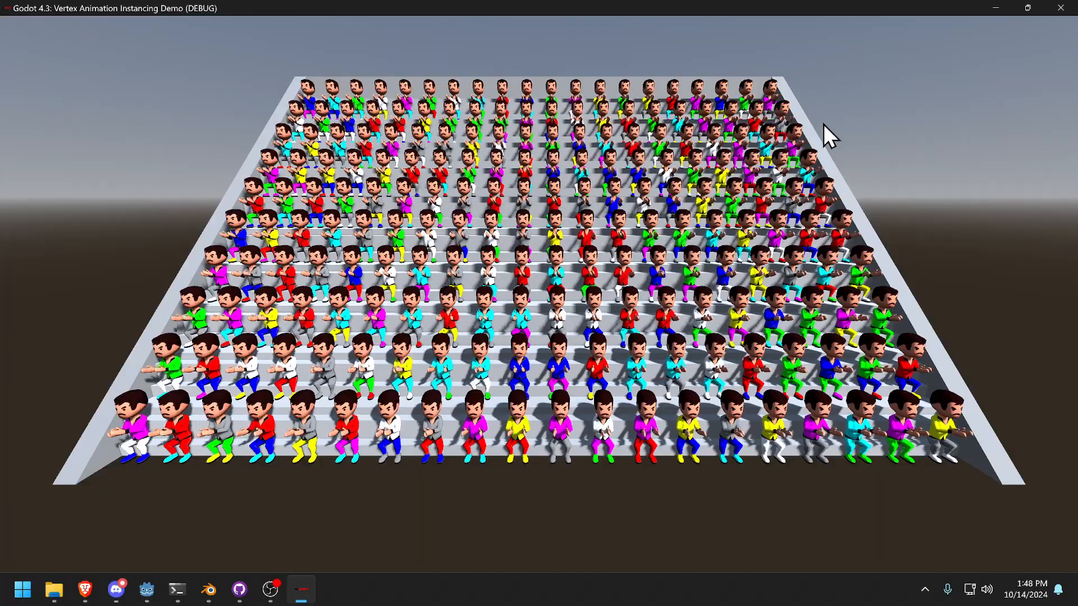
{"action": "left_click", "coordinate": [1061, 8]}
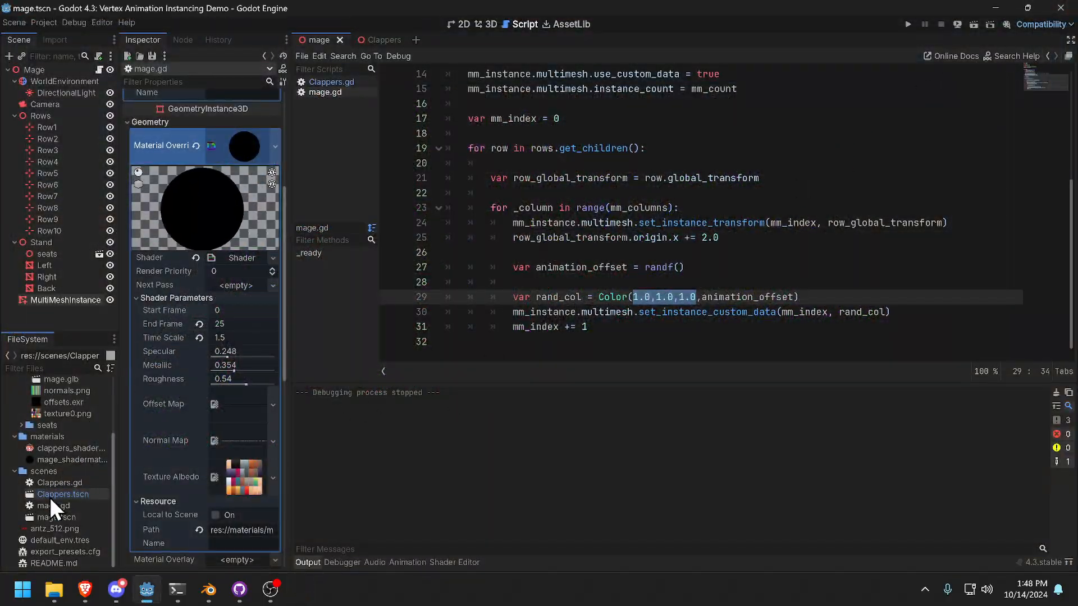
Set mage.tscn as the main scene and run the project in the web browser.
{"action": "right_click", "coordinate": [67, 518]}
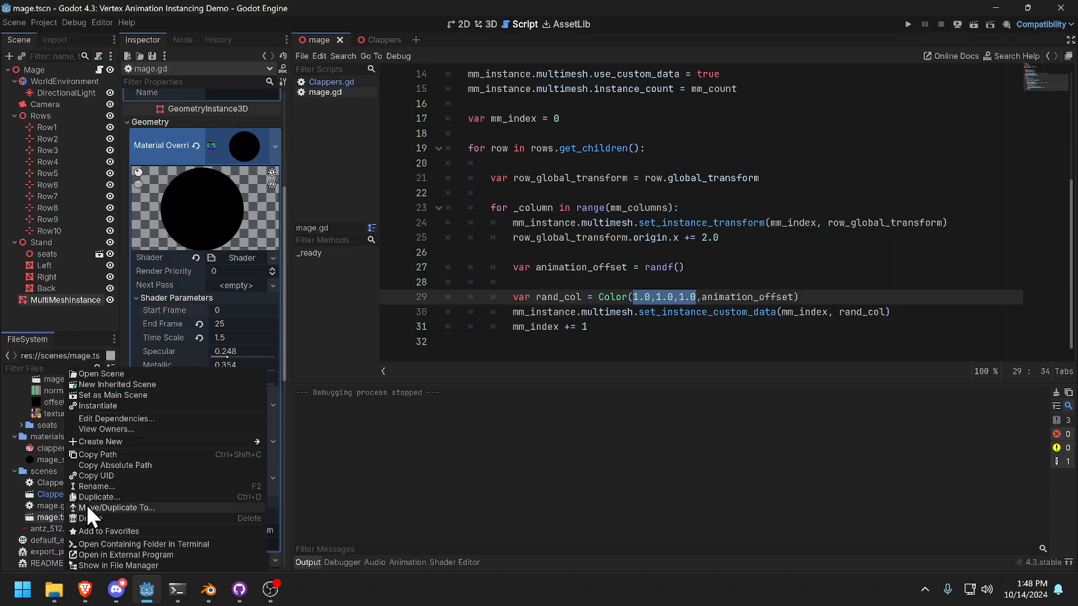
{"action": "left_click", "coordinate": [160, 399]}
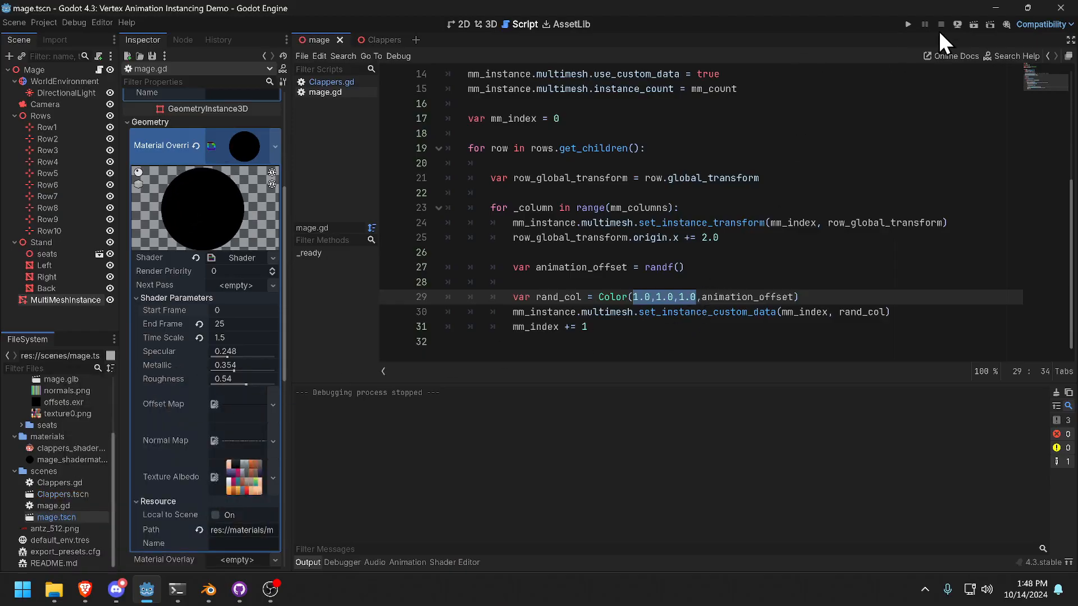
{"action": "left_click", "coordinate": [962, 28]}
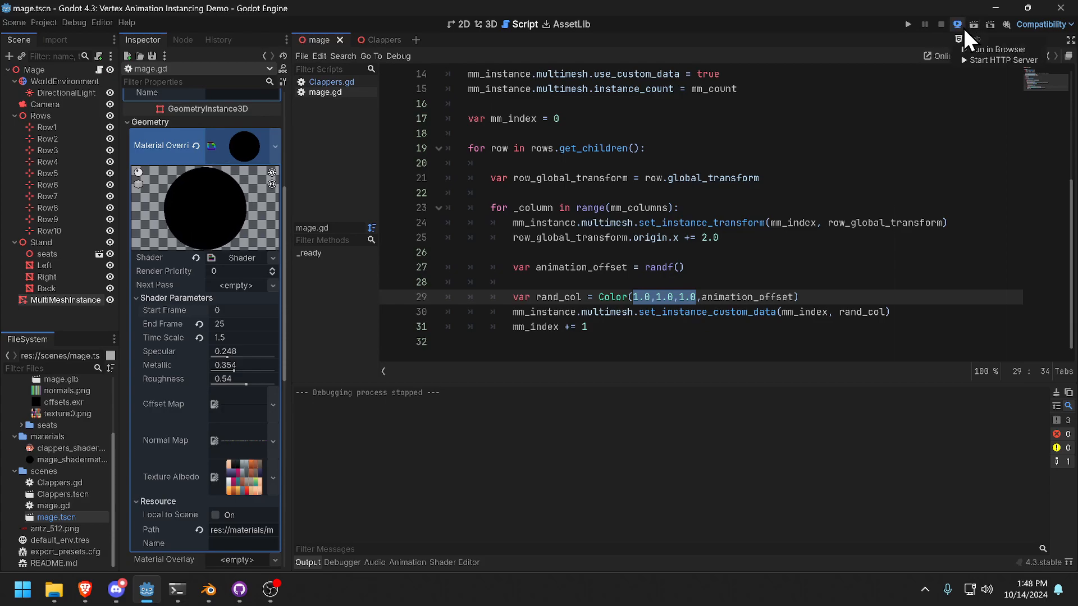
{"action": "left_click", "coordinate": [986, 51]}
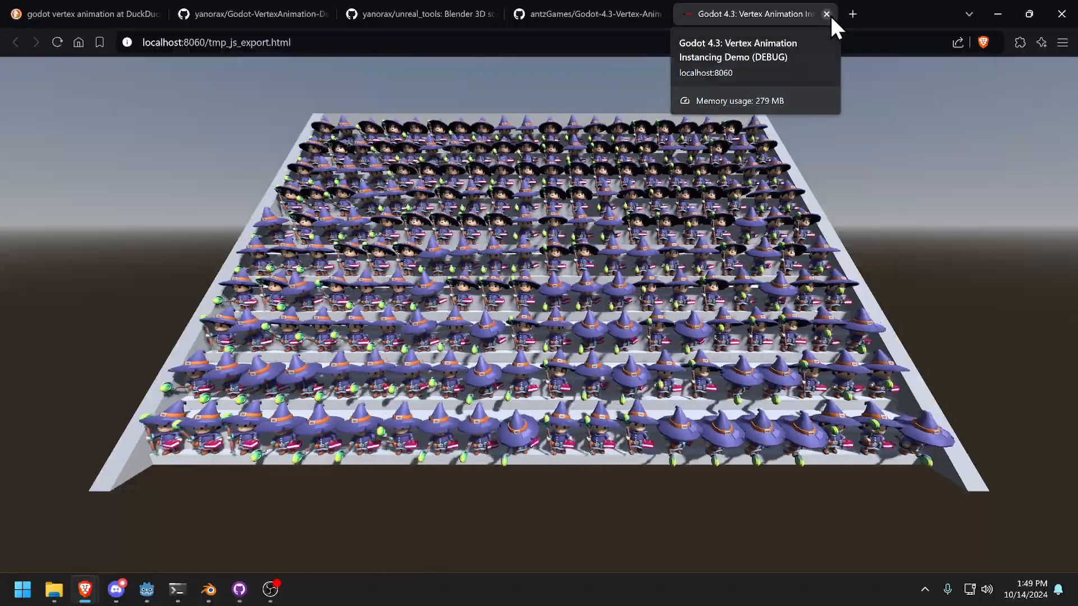
Close the demo's browser page and view the search results for "godot vertex animation".
{"action": "left_click", "coordinate": [826, 14]}
{"action": "left_click", "coordinate": [66, 7]}
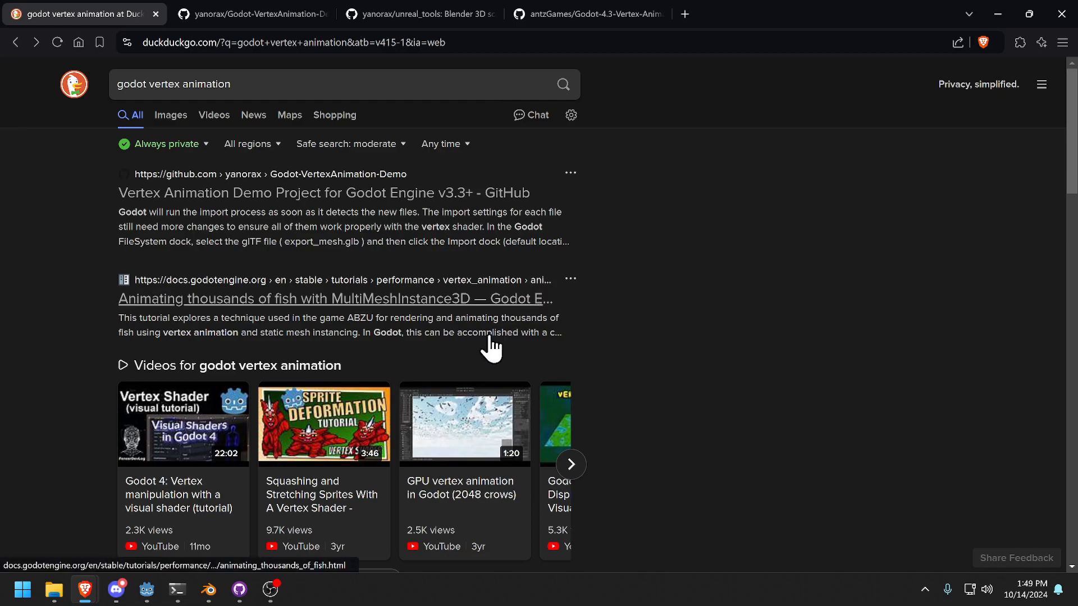
Switch back to Godot and examine the mage mesh in the 3D view and its MultiMesh properties.
{"action": "left_click", "coordinate": [149, 596]}
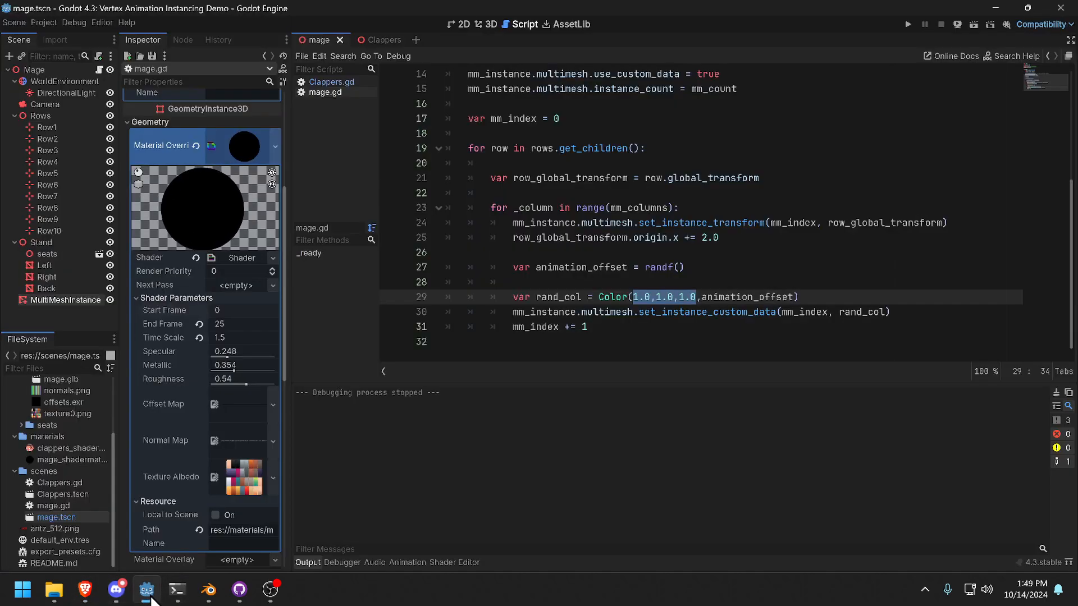
{"action": "left_click", "coordinate": [484, 24]}
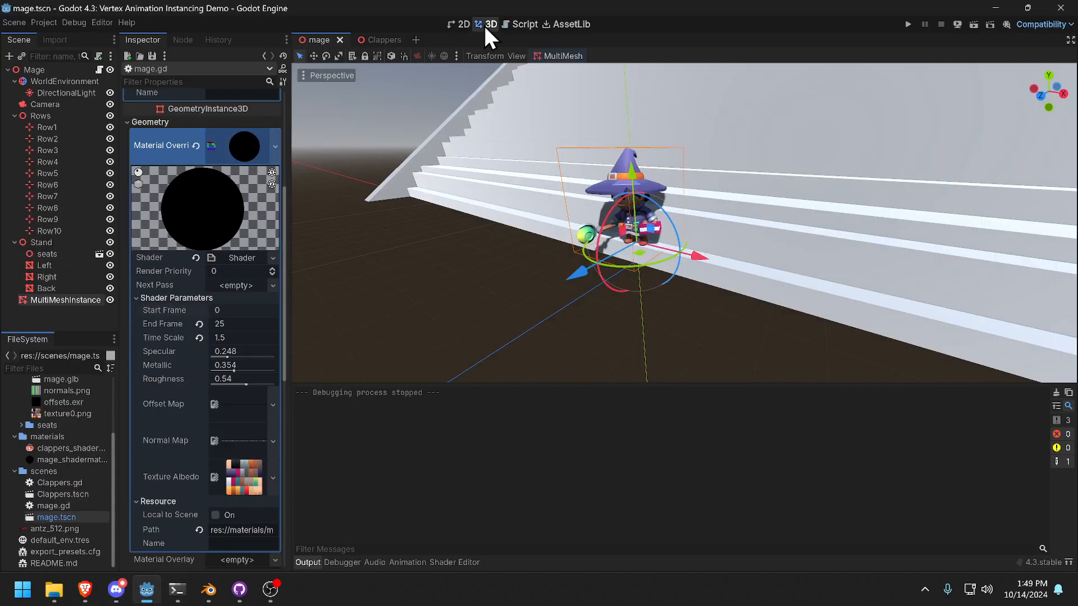
{"action": "scroll", "coordinate": [681, 211], "scroll_direction": "up", "scroll_amount": 5}
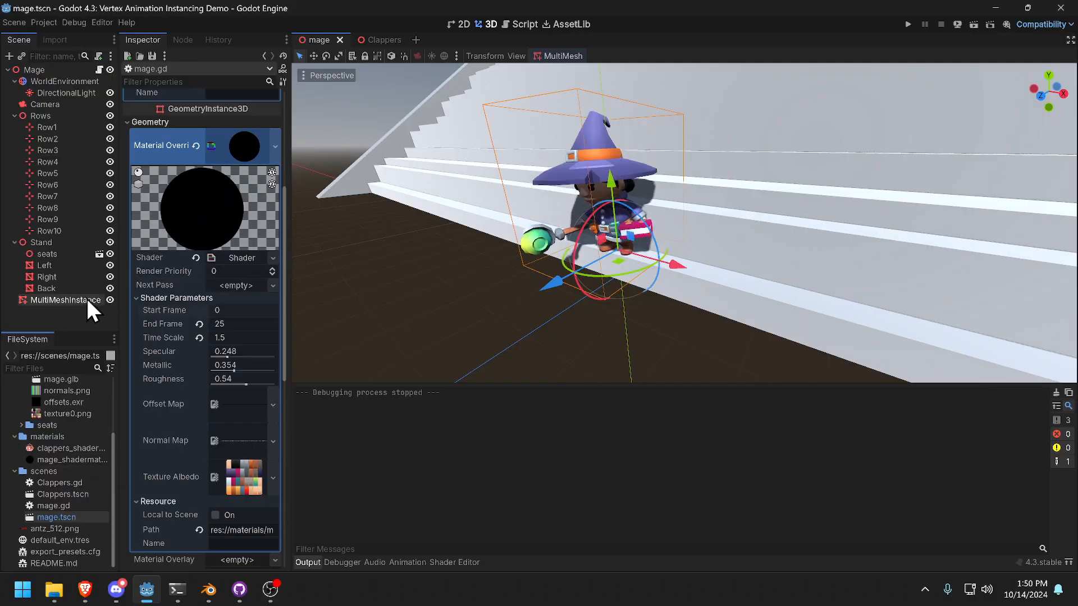
{"action": "scroll", "coordinate": [241, 196], "scroll_direction": "up", "scroll_amount": 5}
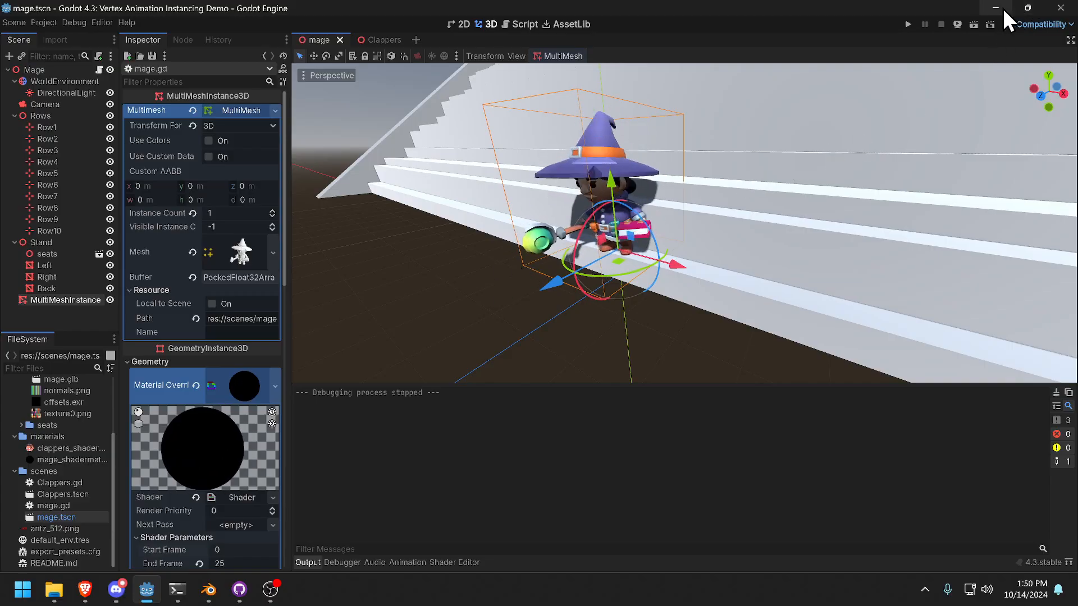
Switch to the browser and examine the Godot-VertexAnimation-Demo README, including its preview, Blender Add-On Guide and Godot Import Guide.
{"action": "mouse_move", "coordinate": [85, 589]}
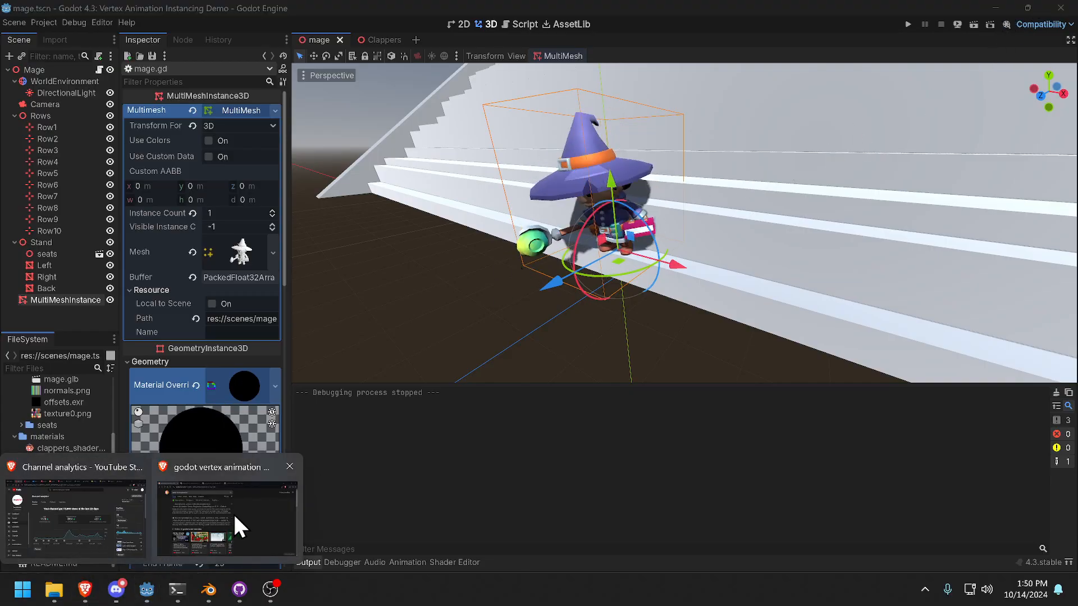
{"action": "left_click", "coordinate": [257, 524]}
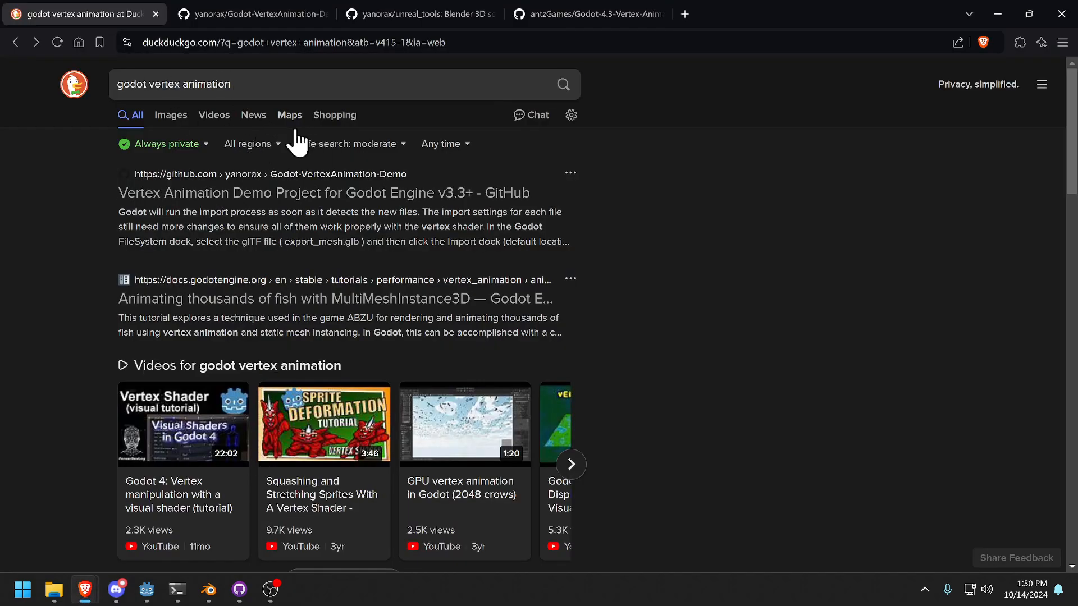
{"action": "left_click", "coordinate": [242, 14]}
{"action": "scroll", "coordinate": [494, 248], "scroll_direction": "down", "scroll_amount": 10}
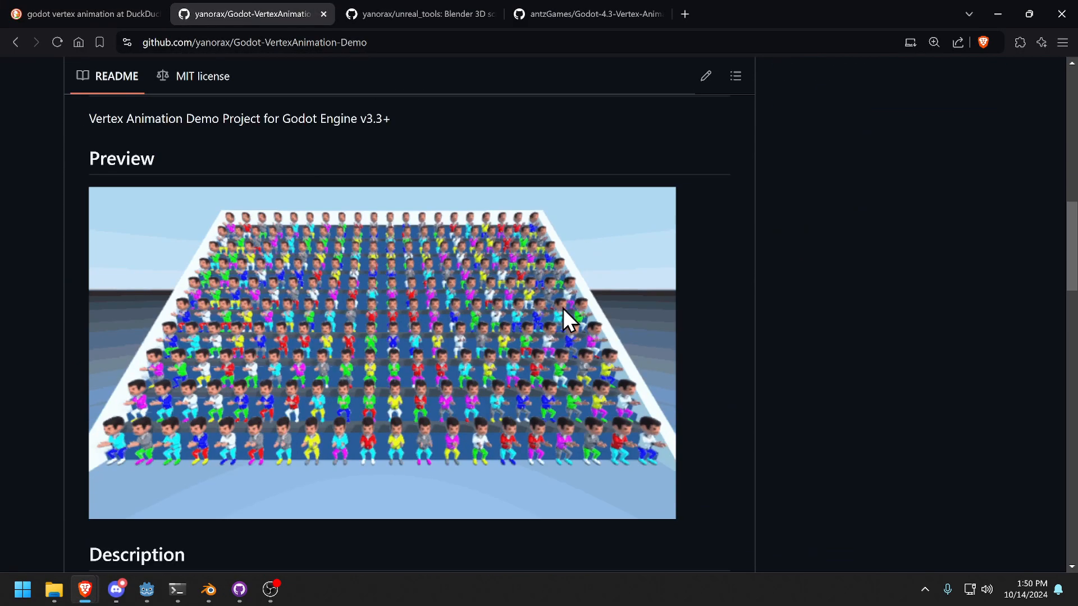
{"action": "scroll", "coordinate": [656, 348], "scroll_direction": "down", "scroll_amount": 4}
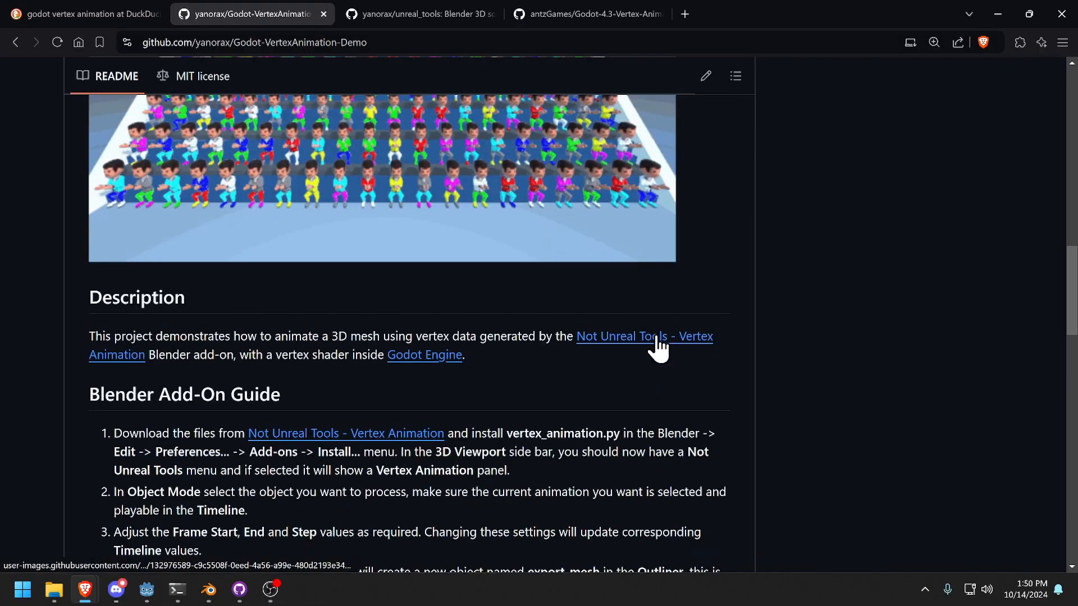
{"action": "scroll", "coordinate": [655, 348], "scroll_direction": "up", "scroll_amount": 4}
{"action": "scroll", "coordinate": [654, 349], "scroll_direction": "down", "scroll_amount": 12}
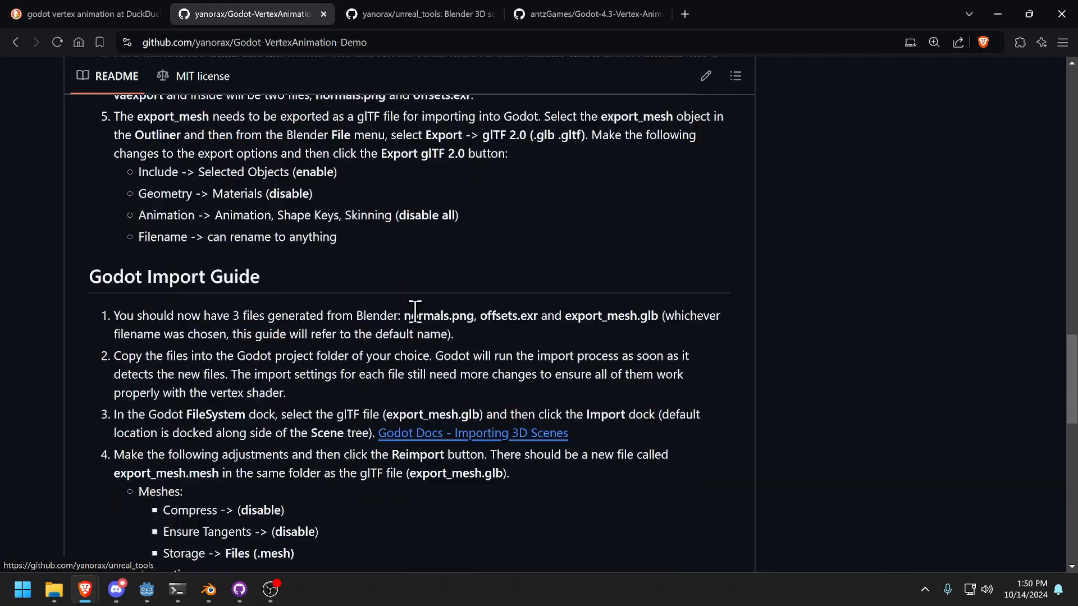
{"action": "scroll", "coordinate": [409, 421], "scroll_direction": "down", "scroll_amount": 10}
{"action": "scroll", "coordinate": [416, 413], "scroll_direction": "up", "scroll_amount": 20}
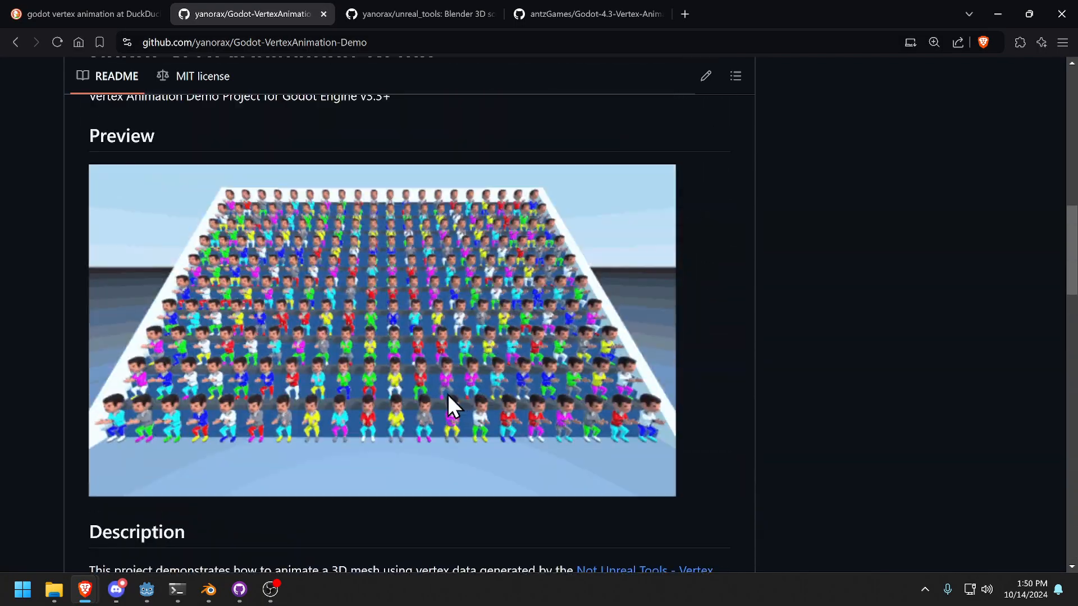
{"action": "scroll", "coordinate": [469, 383], "scroll_direction": "down", "scroll_amount": 4}
{"action": "scroll", "coordinate": [470, 385], "scroll_direction": "up", "scroll_amount": 10}
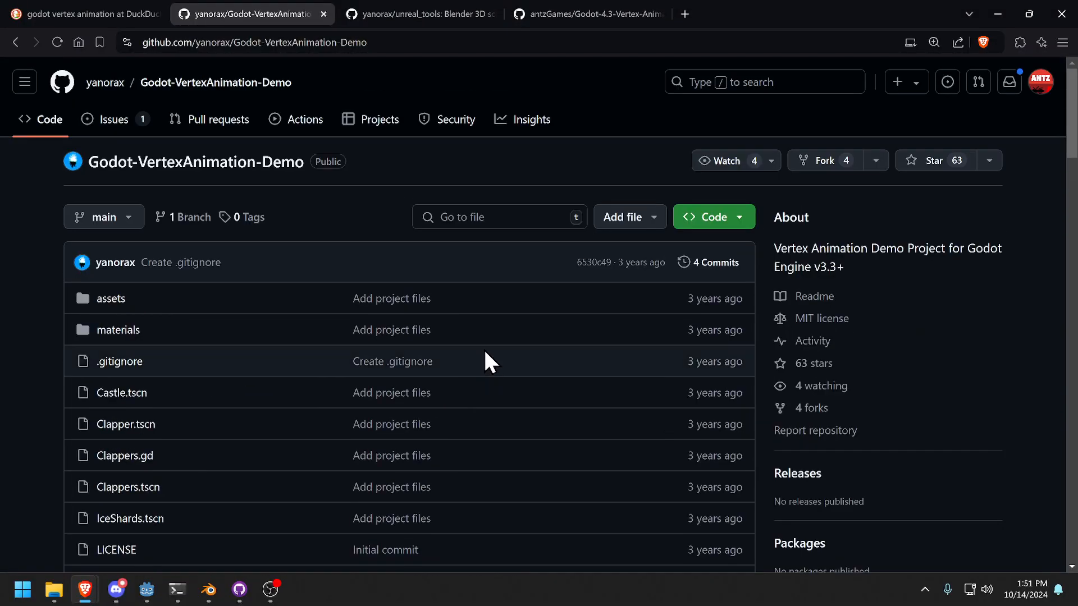
Highlight the supported Godot Engine version in the Godot-VertexAnimation-Demo README and review the repository's file list and description.
{"action": "scroll", "coordinate": [380, 289], "scroll_direction": "down", "scroll_amount": 9}
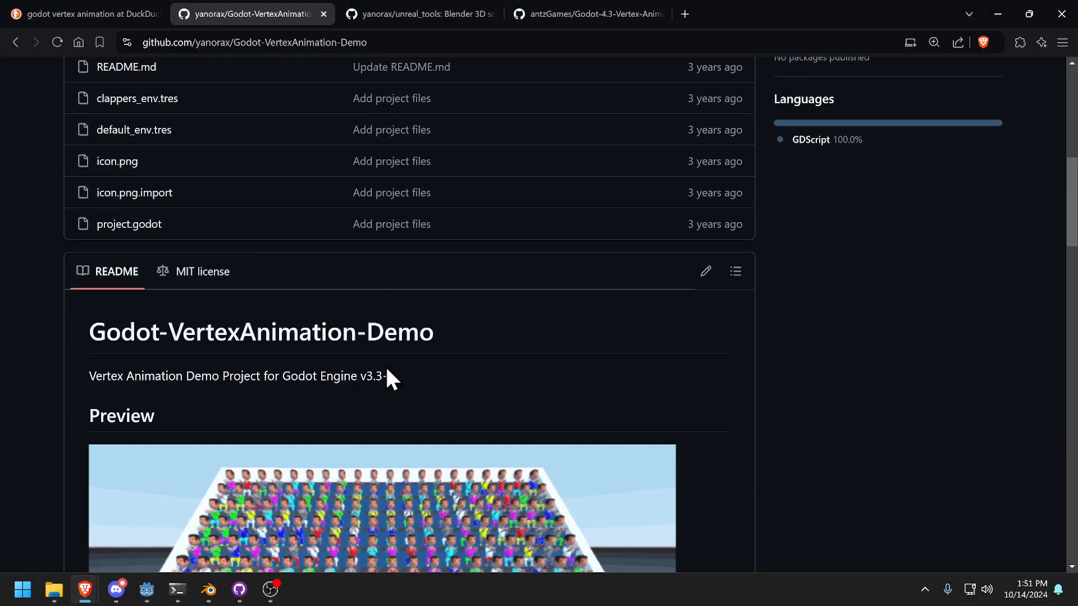
{"action": "left_click_drag", "start_coordinate": [402, 372], "coordinate": [361, 376]}
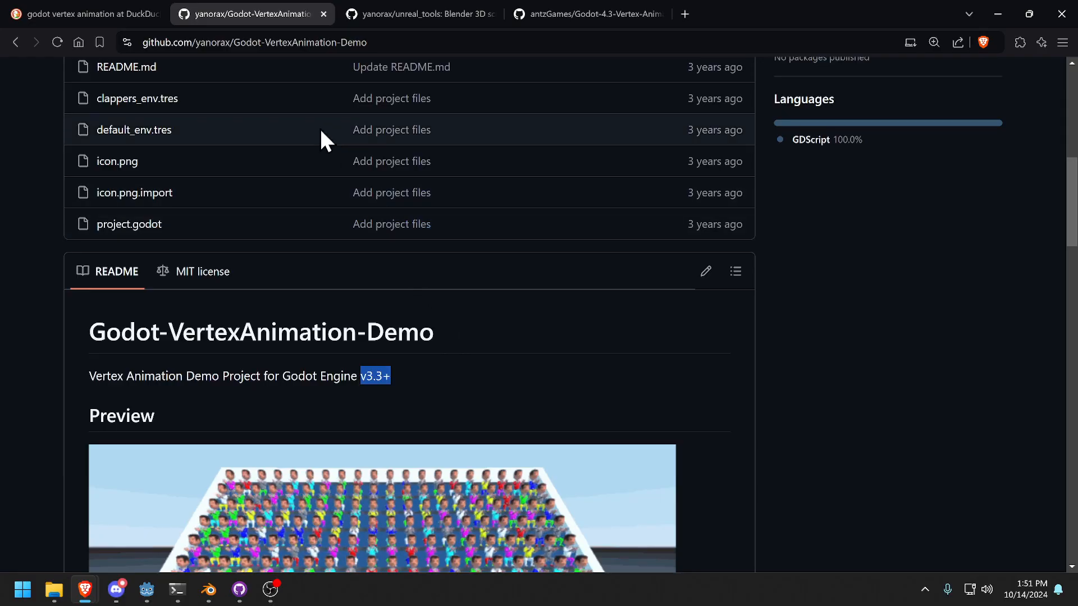
{"action": "scroll", "coordinate": [318, 219], "scroll_direction": "up", "scroll_amount": 9}
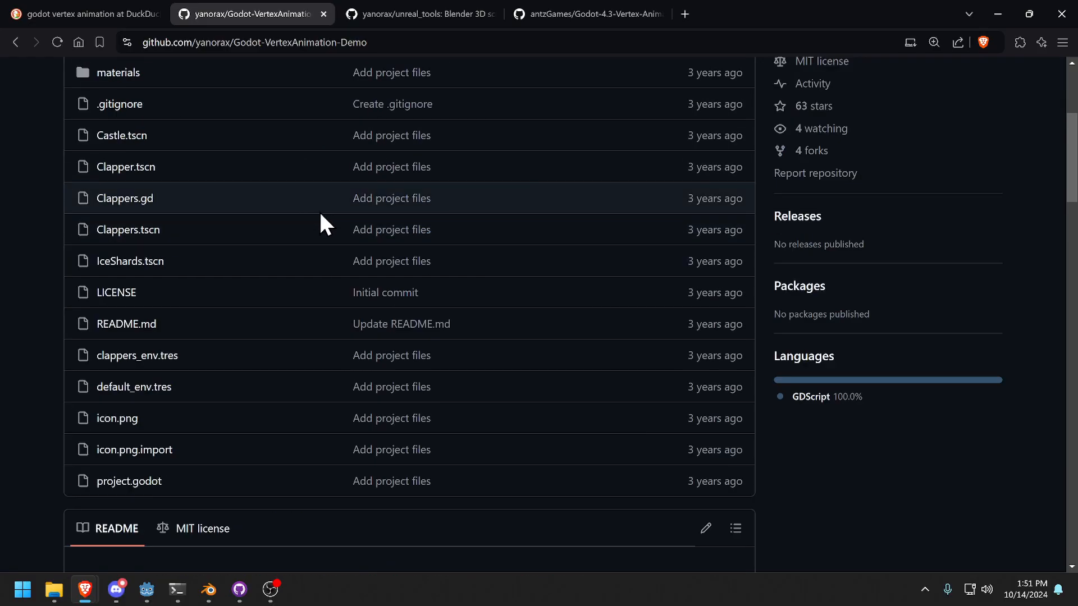
{"action": "scroll", "coordinate": [354, 245], "scroll_direction": "down", "scroll_amount": 4}
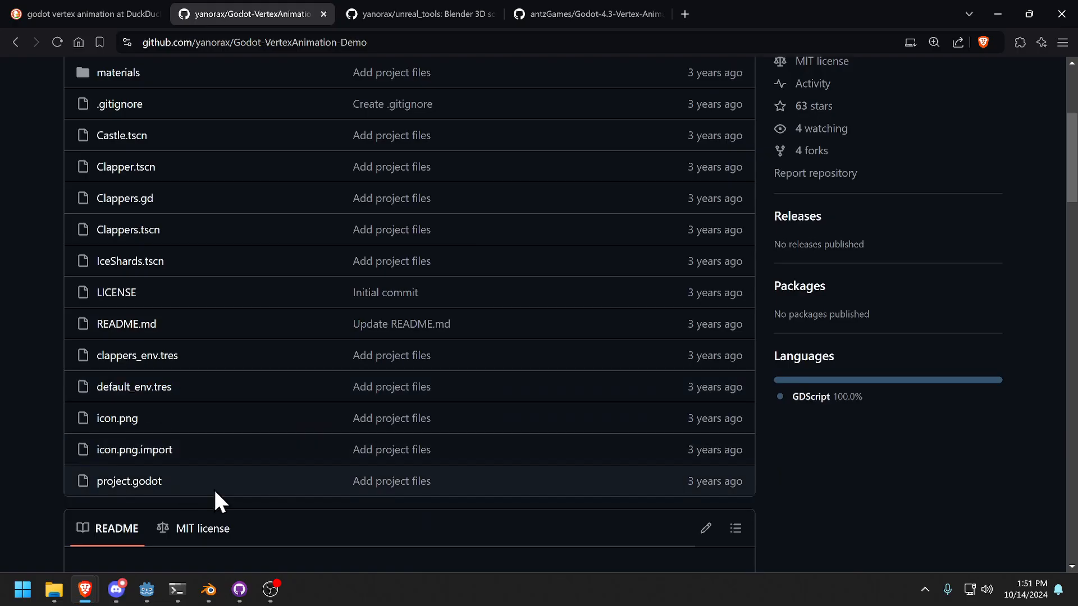
{"action": "scroll", "coordinate": [168, 267], "scroll_direction": "up", "scroll_amount": 5}
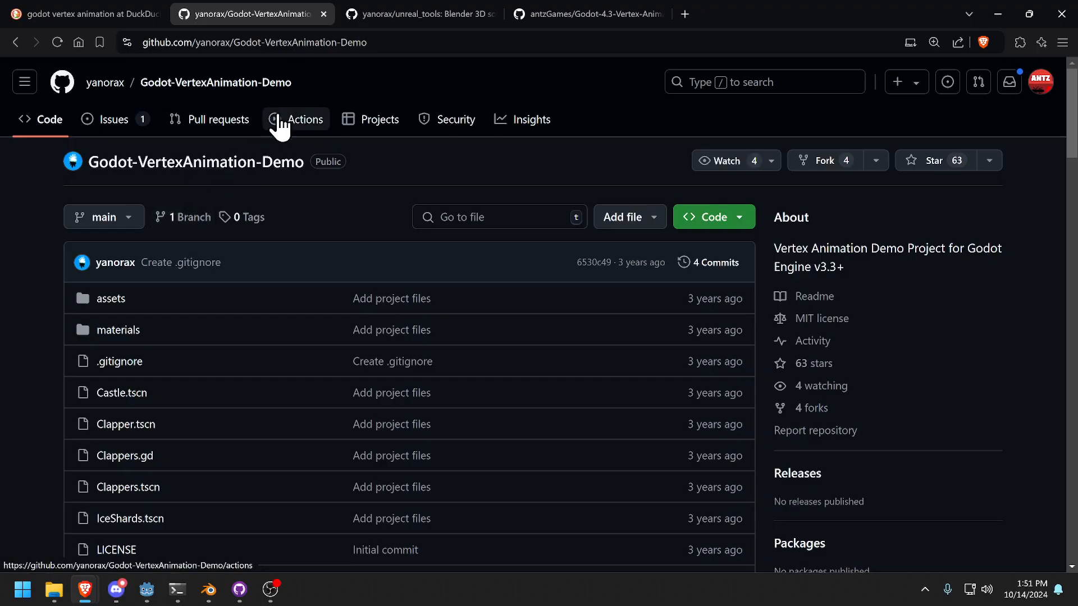
{"action": "scroll", "coordinate": [307, 196], "scroll_direction": "down", "scroll_amount": 8}
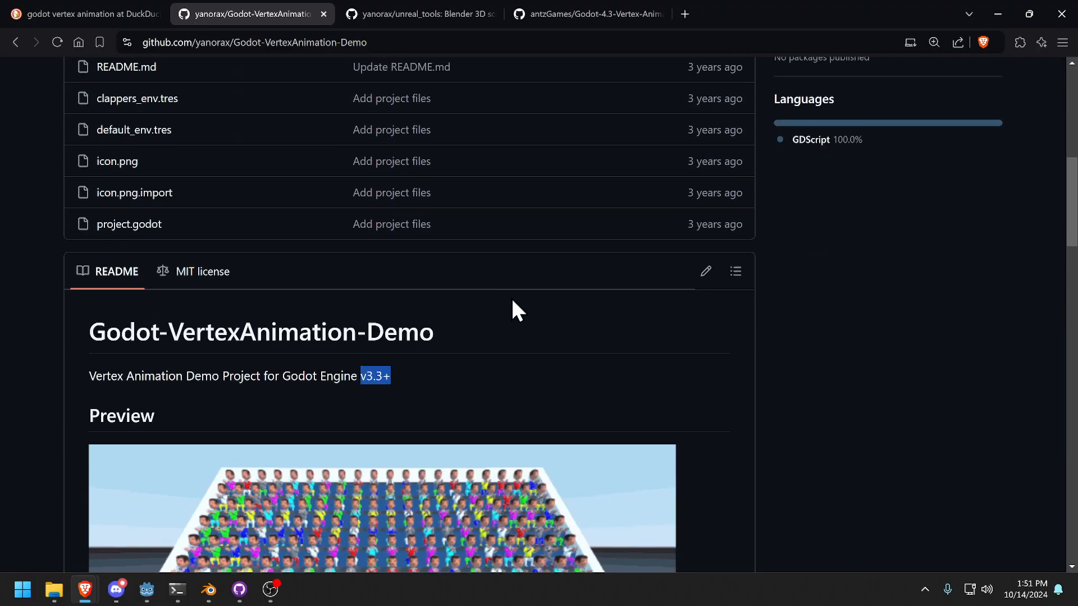
{"action": "scroll", "coordinate": [507, 313], "scroll_direction": "down", "scroll_amount": 8}
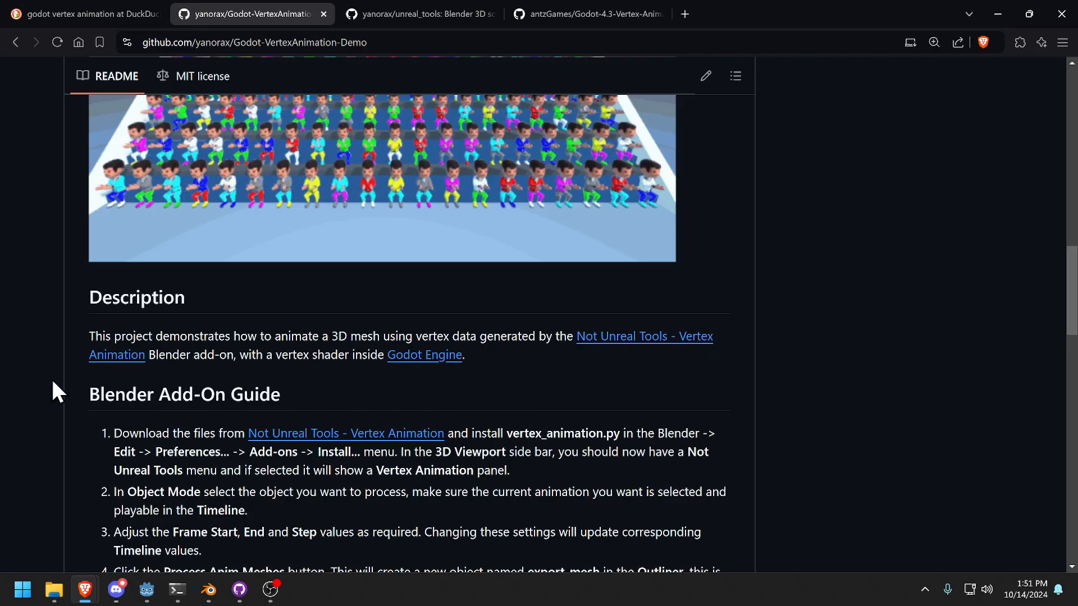
Examine the unreal_tools repository's files and README, including the tested Blender versions and the changes from the original.
{"action": "left_click", "coordinate": [426, 20]}
{"action": "scroll", "coordinate": [500, 288], "scroll_direction": "down", "scroll_amount": 8}
{"action": "scroll", "coordinate": [487, 359], "scroll_direction": "up", "scroll_amount": 5}
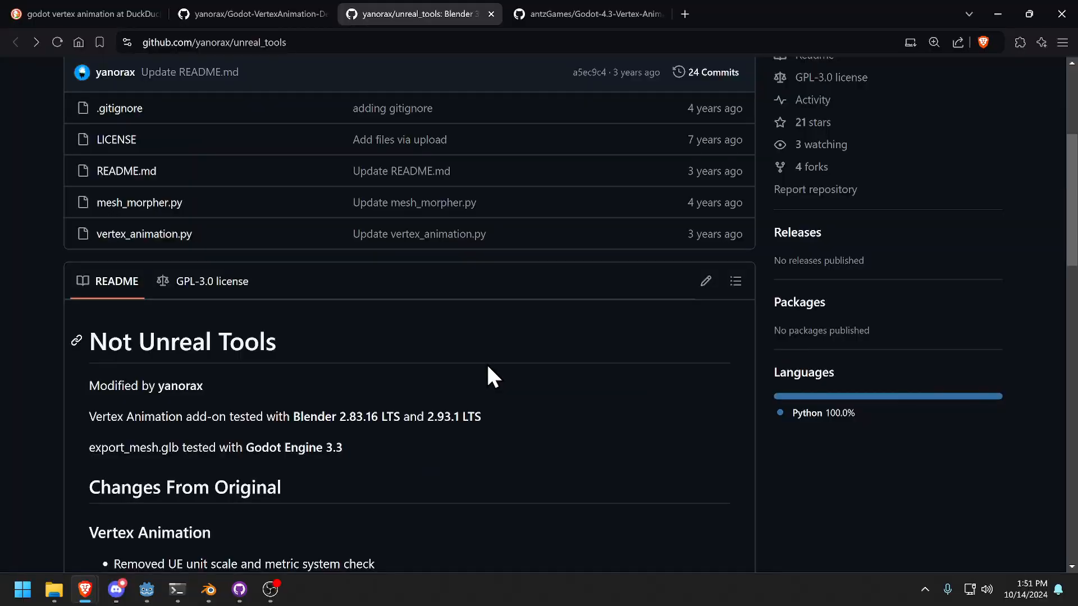
{"action": "scroll", "coordinate": [495, 355], "scroll_direction": "up", "scroll_amount": 4}
{"action": "scroll", "coordinate": [494, 355], "scroll_direction": "down", "scroll_amount": 4}
{"action": "scroll", "coordinate": [519, 347], "scroll_direction": "down", "scroll_amount": 4}
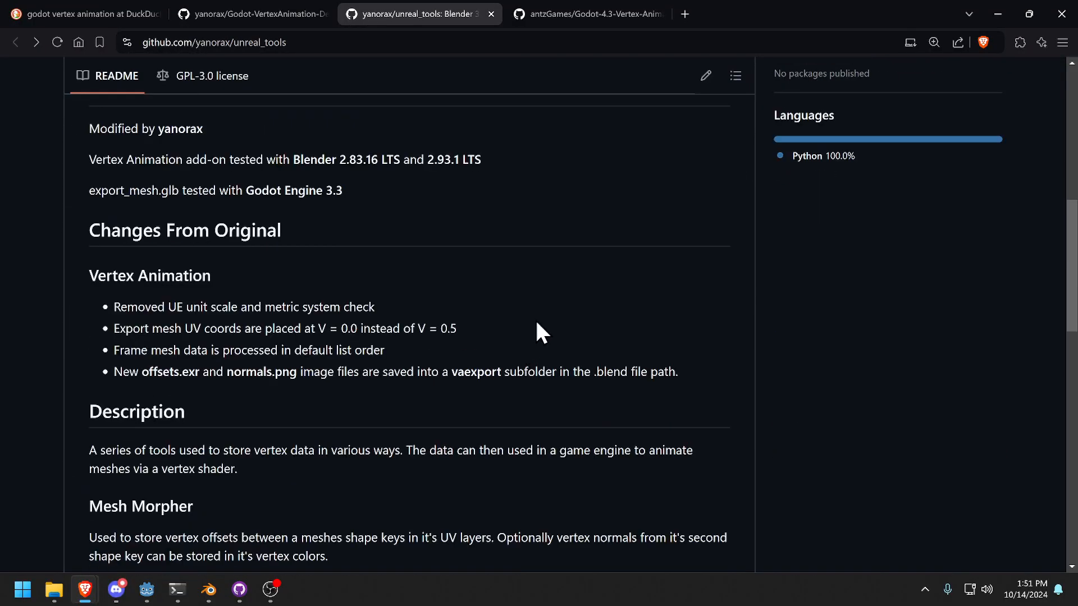
{"action": "scroll", "coordinate": [539, 331], "scroll_direction": "up", "scroll_amount": 8}
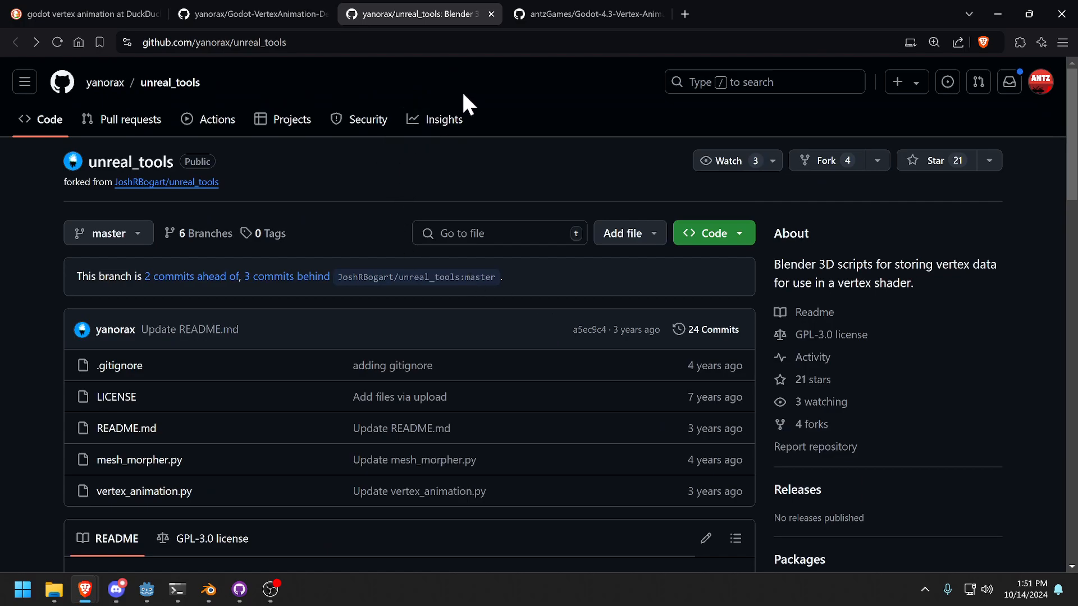
Examine the Godot-4.3-Vertex-Animation-Instancing-Demo README, including its preview, Blender Add-On Guide, Godot Import Guide and asset credits.
{"action": "left_click", "coordinate": [567, 14]}
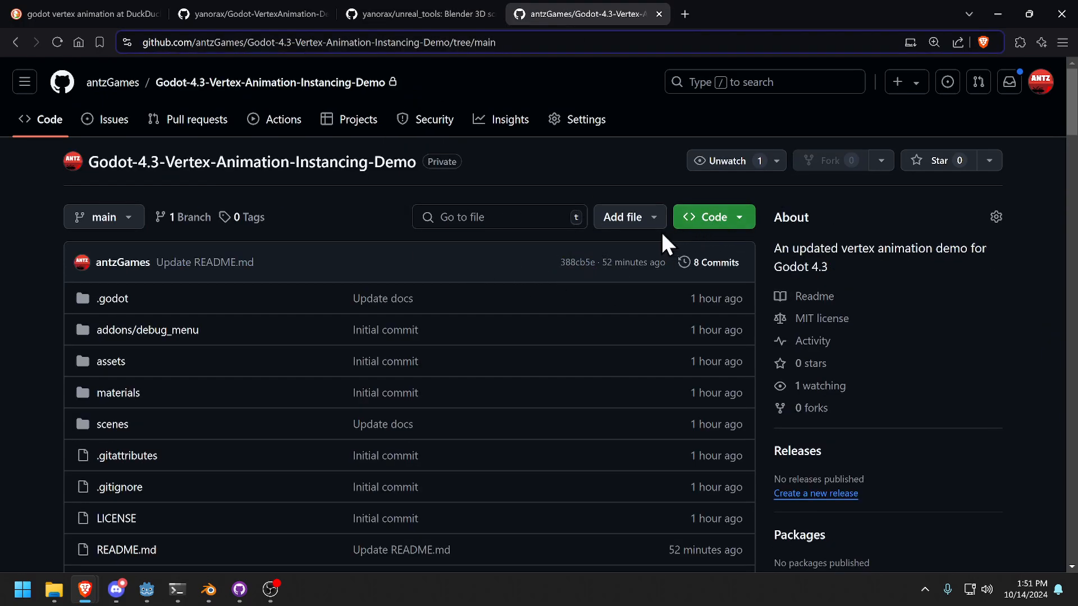
{"action": "scroll", "coordinate": [581, 283], "scroll_direction": "down", "scroll_amount": 4}
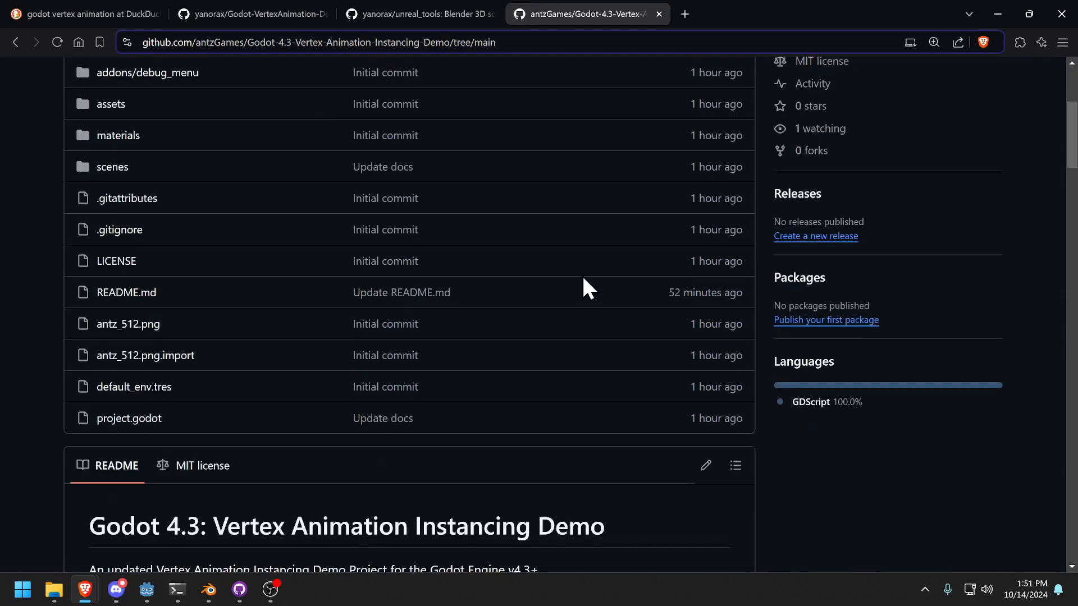
{"action": "scroll", "coordinate": [582, 287], "scroll_direction": "up", "scroll_amount": 5}
{"action": "scroll", "coordinate": [351, 304], "scroll_direction": "down", "scroll_amount": 10}
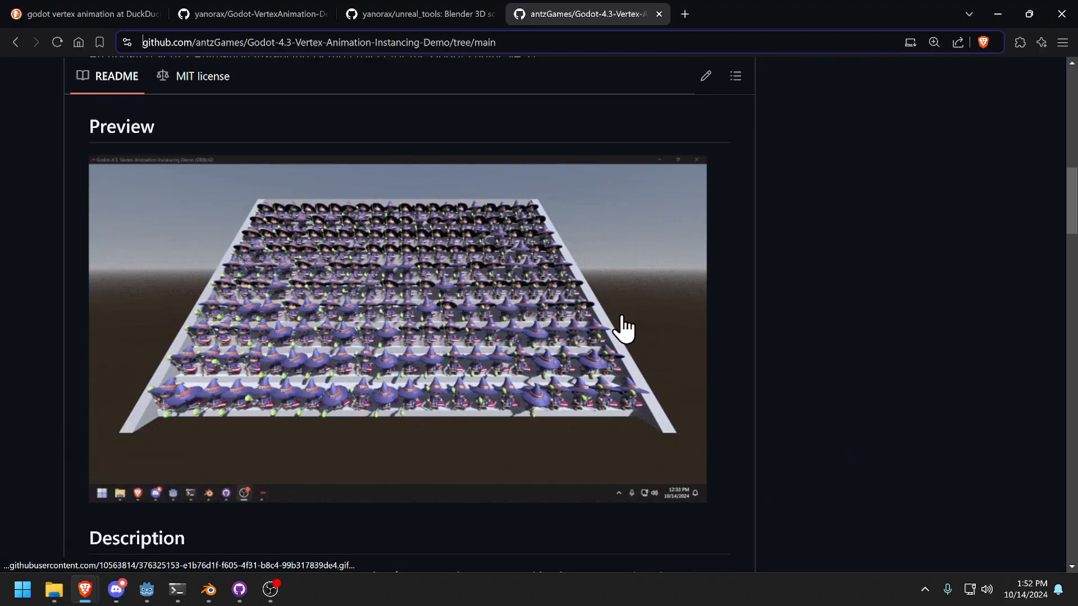
{"action": "scroll", "coordinate": [618, 330], "scroll_direction": "down", "scroll_amount": 4}
{"action": "scroll", "coordinate": [709, 342], "scroll_direction": "down", "scroll_amount": 4}
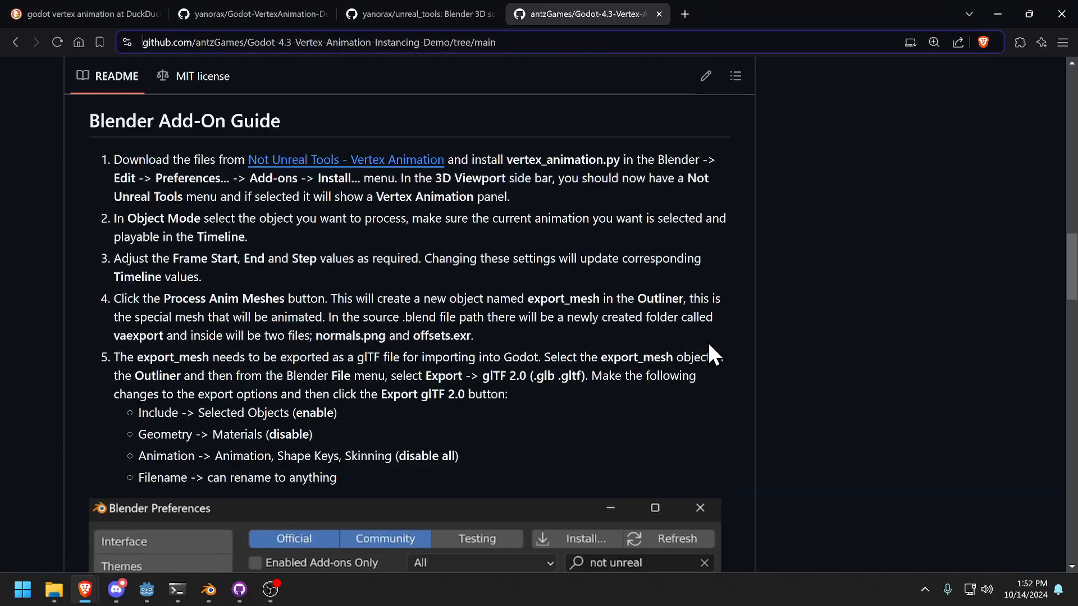
{"action": "scroll", "coordinate": [520, 284], "scroll_direction": "down", "scroll_amount": 4}
{"action": "scroll", "coordinate": [453, 275], "scroll_direction": "down", "scroll_amount": 4}
{"action": "scroll", "coordinate": [393, 275], "scroll_direction": "up", "scroll_amount": 4}
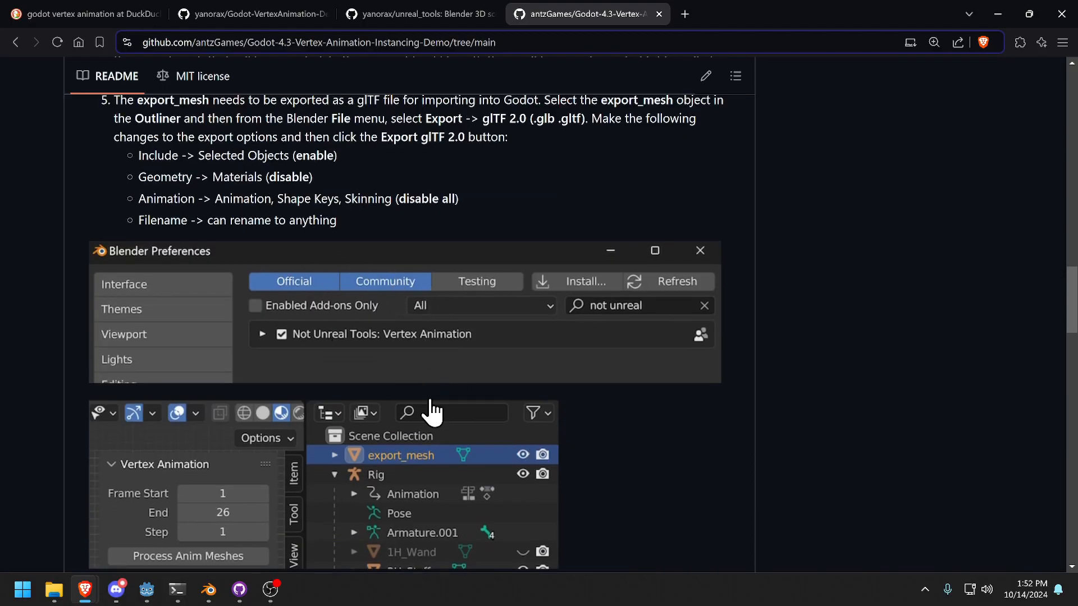
{"action": "scroll", "coordinate": [486, 368], "scroll_direction": "down", "scroll_amount": 4}
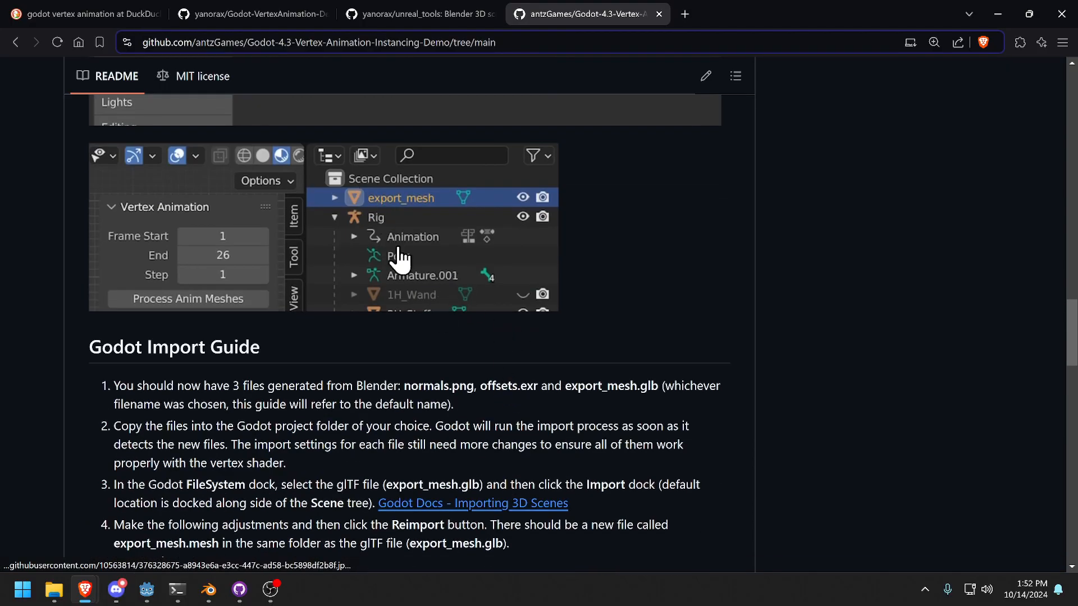
{"action": "scroll", "coordinate": [481, 301], "scroll_direction": "down", "scroll_amount": 12}
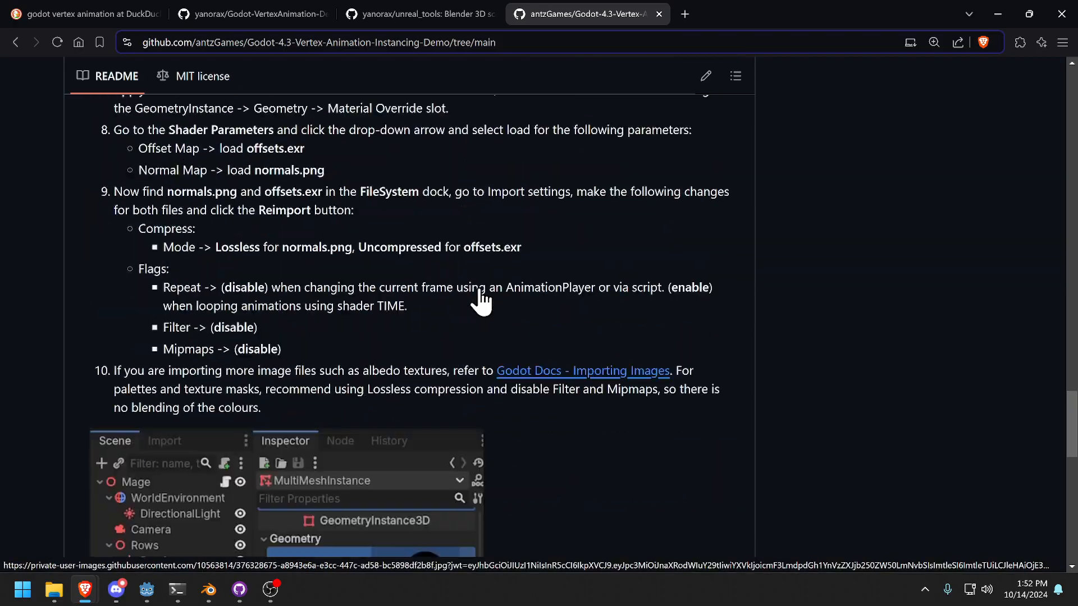
{"action": "scroll", "coordinate": [372, 403], "scroll_direction": "down", "scroll_amount": 8}
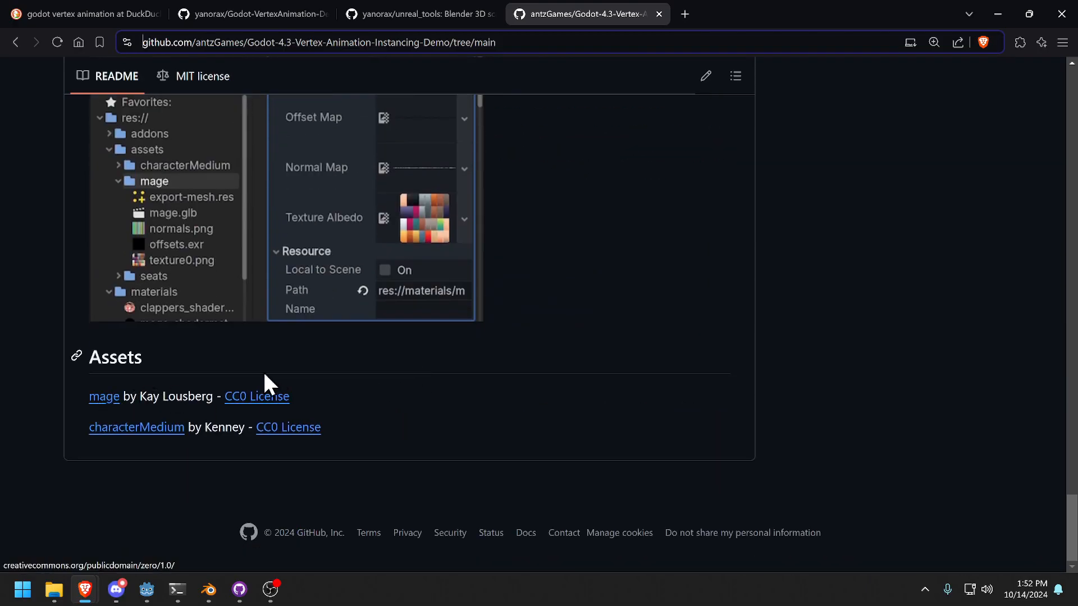
{"action": "scroll", "coordinate": [446, 332], "scroll_direction": "up", "scroll_amount": 20}
{"action": "scroll", "coordinate": [483, 342], "scroll_direction": "up", "scroll_amount": 20}
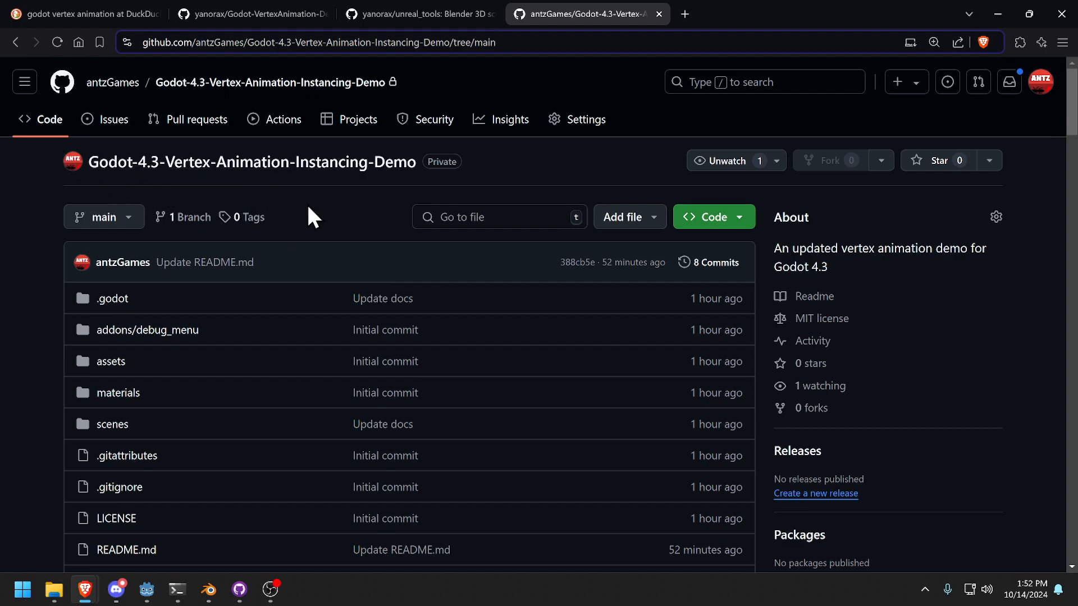
Review the demo repository's file list again, along with the README introduction and animated preview.
{"action": "scroll", "coordinate": [450, 244], "scroll_direction": "down", "scroll_amount": 5}
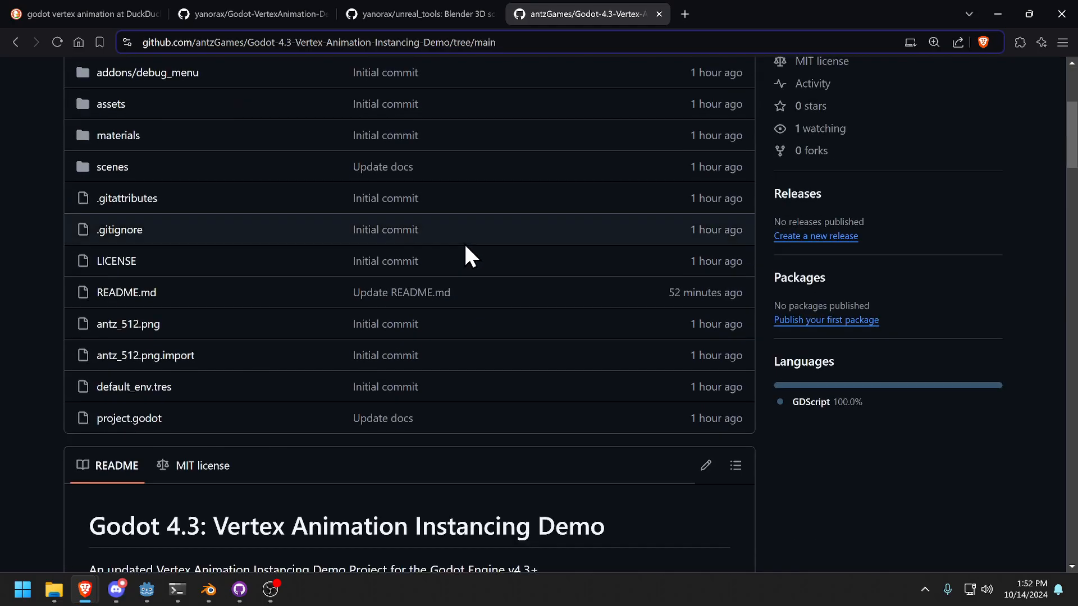
{"action": "scroll", "coordinate": [463, 244], "scroll_direction": "down", "scroll_amount": 8}
{"action": "scroll", "coordinate": [539, 275], "scroll_direction": "up", "scroll_amount": 3}
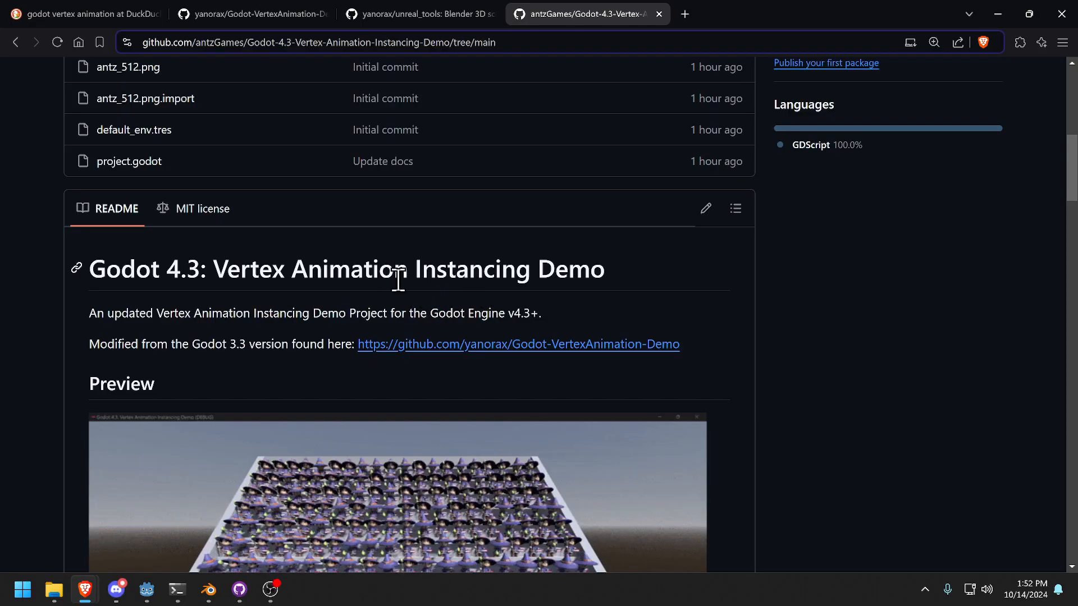
{"action": "scroll", "coordinate": [398, 281], "scroll_direction": "down", "scroll_amount": 9}
{"action": "scroll", "coordinate": [412, 273], "scroll_direction": "up", "scroll_amount": 9}
{"action": "scroll", "coordinate": [415, 275], "scroll_direction": "down", "scroll_amount": 5}
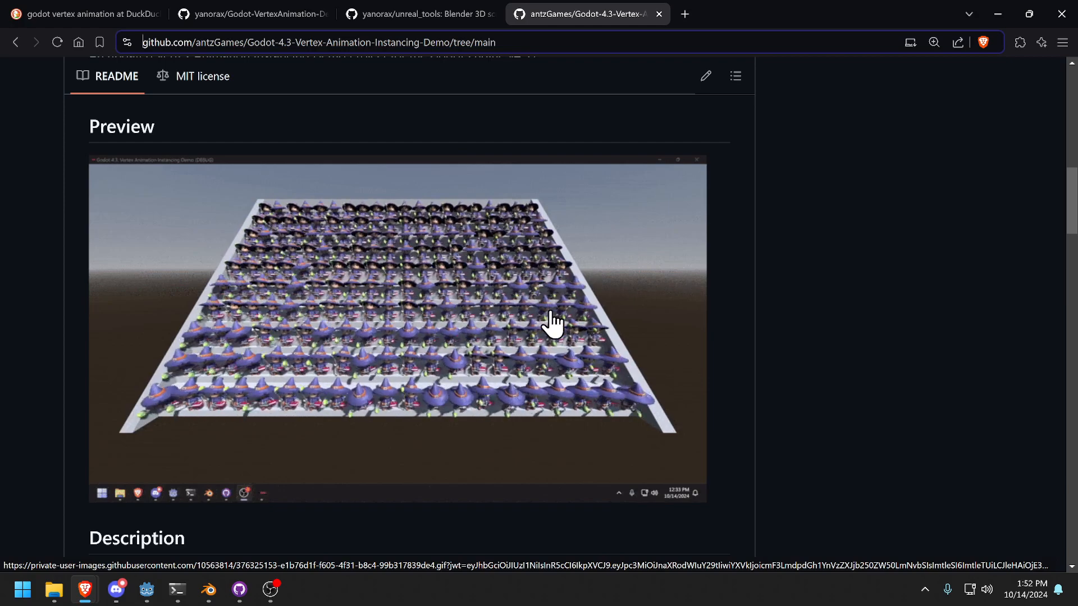
{"action": "scroll", "coordinate": [551, 325], "scroll_direction": "up", "scroll_amount": 8}
{"action": "scroll", "coordinate": [548, 320], "scroll_direction": "up", "scroll_amount": 3}
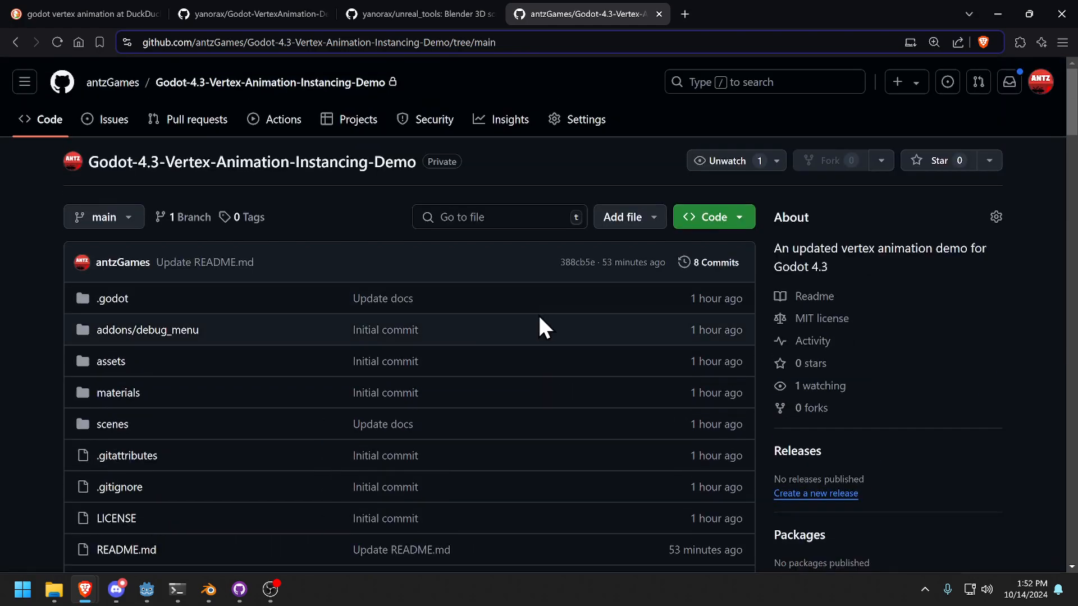
Switch to Blender and check in the preferences that the Not Unreal Tools: Vertex Animation add-on is enabled.
{"action": "mouse_move", "coordinate": [210, 601]}
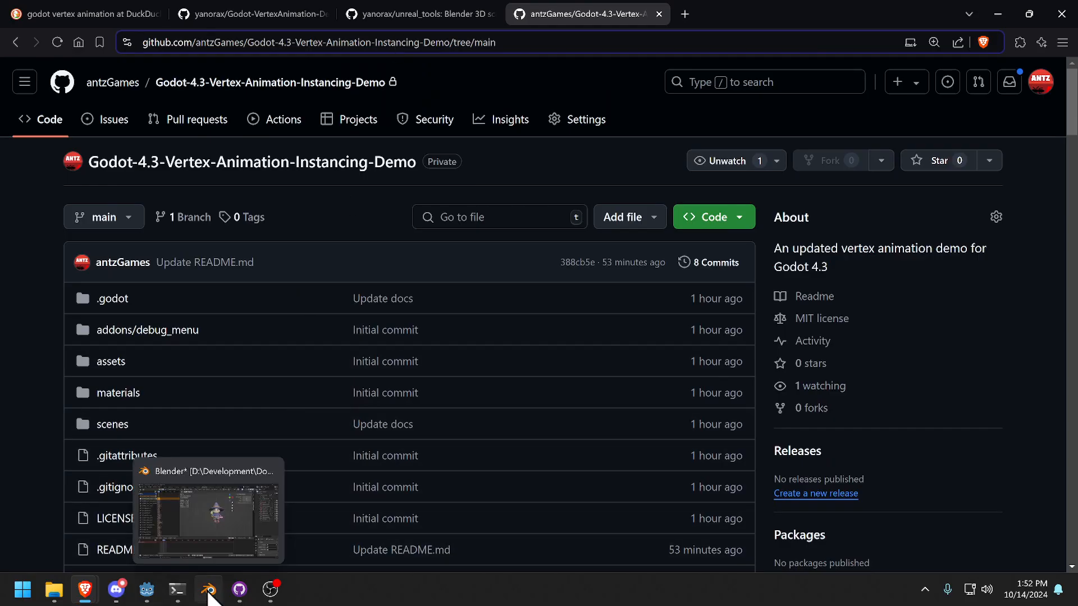
{"action": "left_click", "coordinate": [209, 591]}
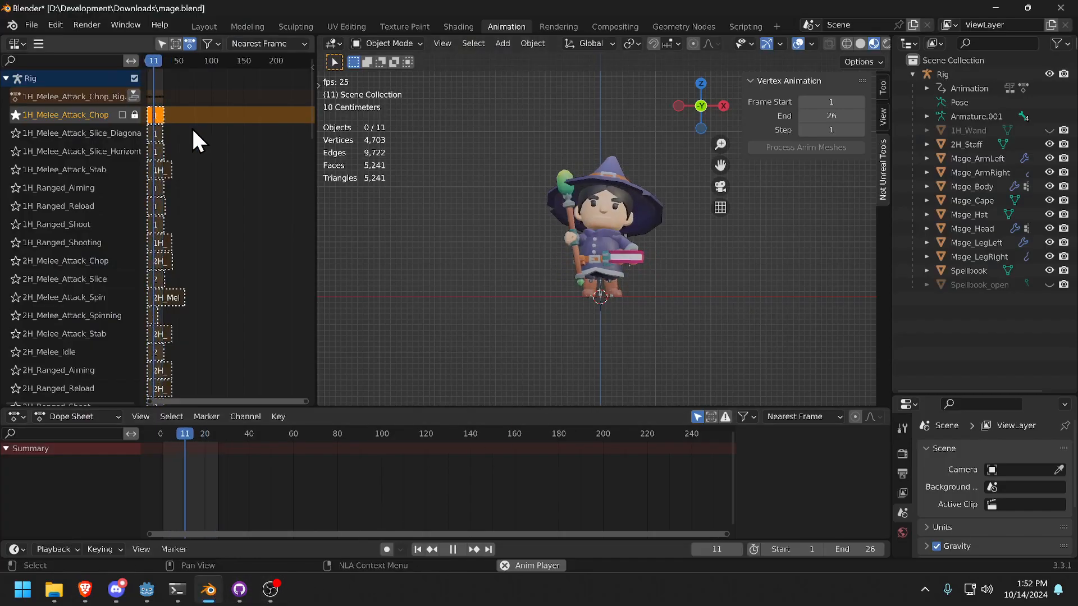
{"action": "left_click", "coordinate": [55, 24]}
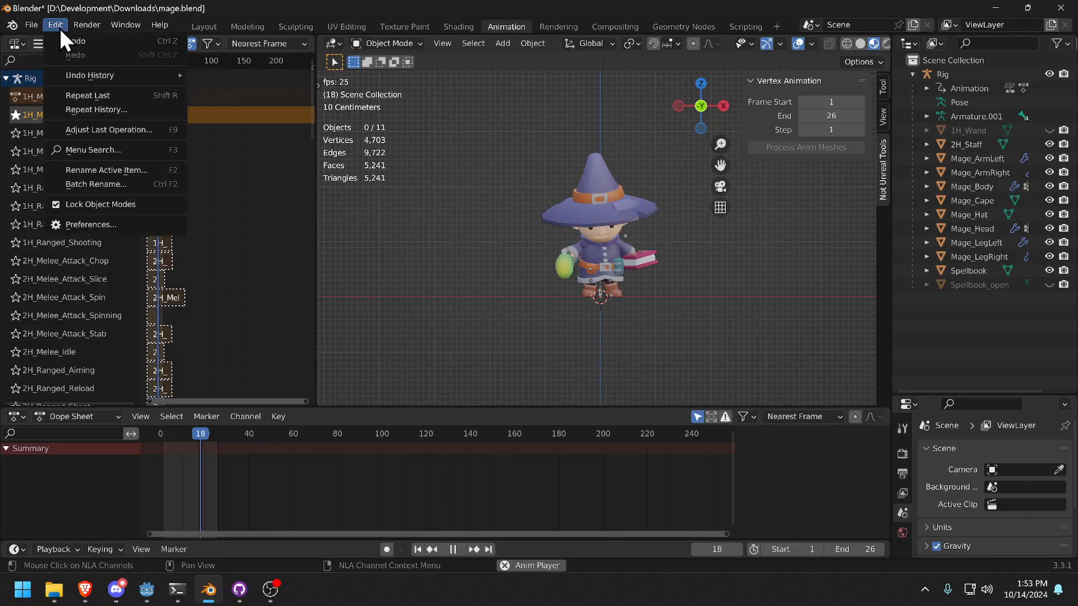
{"action": "left_click", "coordinate": [110, 224]}
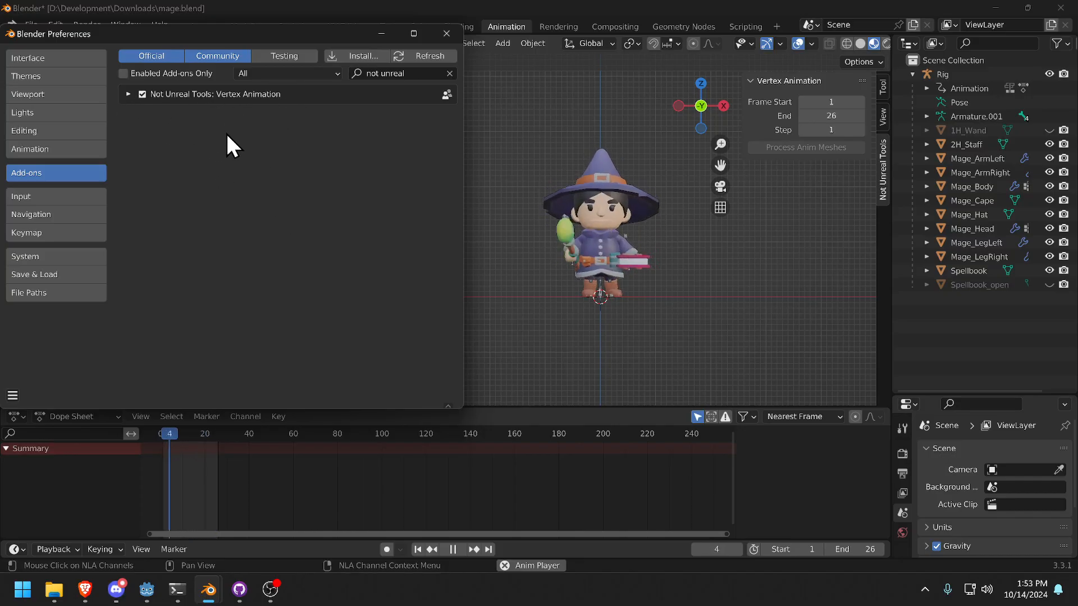
{"action": "left_click", "coordinate": [445, 33]}
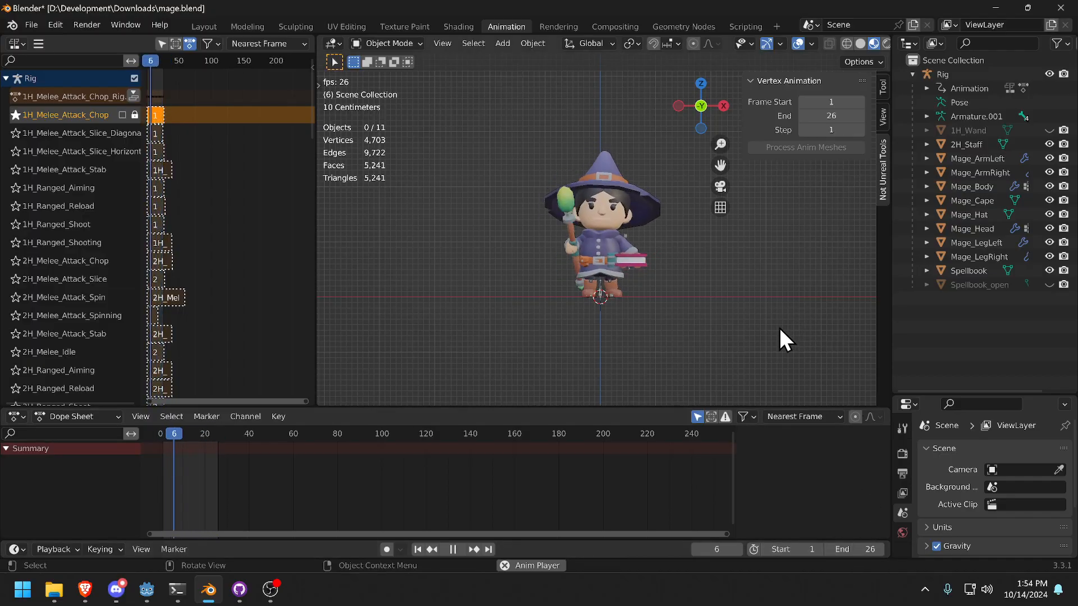
Select all of the mage's visible meshes, from 2H_Staff through Spellbook.
{"action": "left_click", "coordinate": [967, 144]}
{"action": "left_click", "coordinate": [980, 274], "text": "shift"}
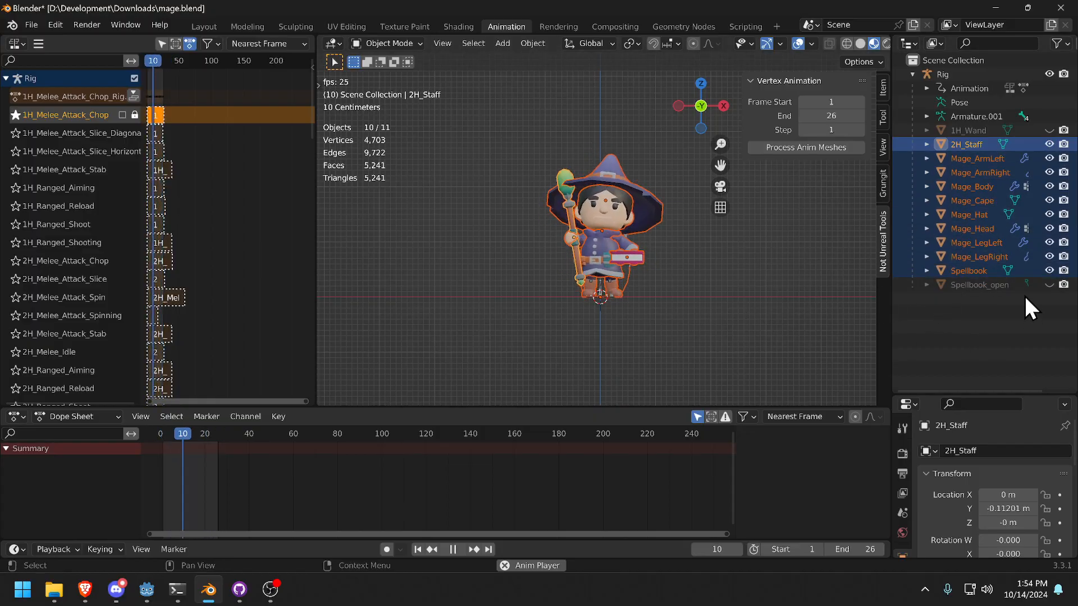
Toggle the visibility of Spellbook_open, Spellbook, 2H_Staff and 1H_Wand to preview alternative equipment, and restore the original visibility.
{"action": "left_click", "coordinate": [1048, 284]}
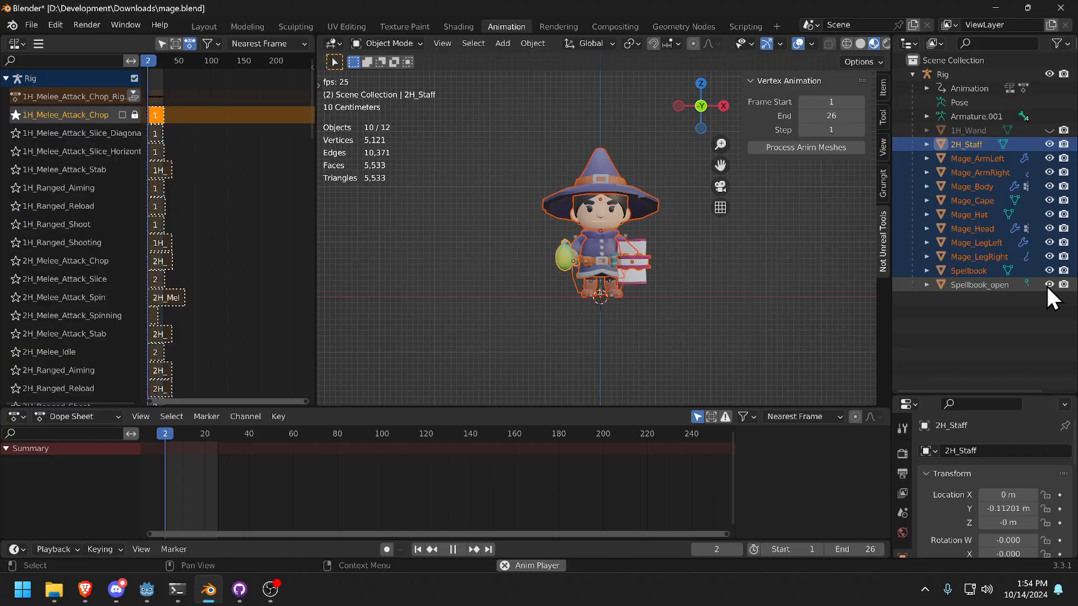
{"action": "left_click_drag", "start_coordinate": [1048, 285], "coordinate": [1047, 275]}
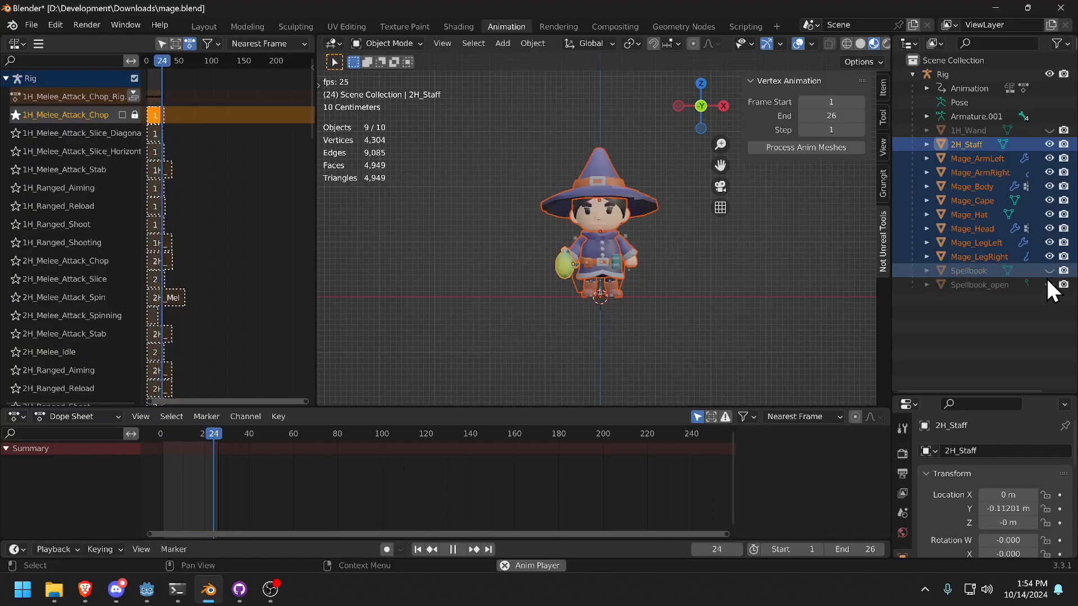
{"action": "left_click", "coordinate": [1049, 285]}
{"action": "left_click", "coordinate": [1048, 285]}
{"action": "left_click", "coordinate": [1049, 271]}
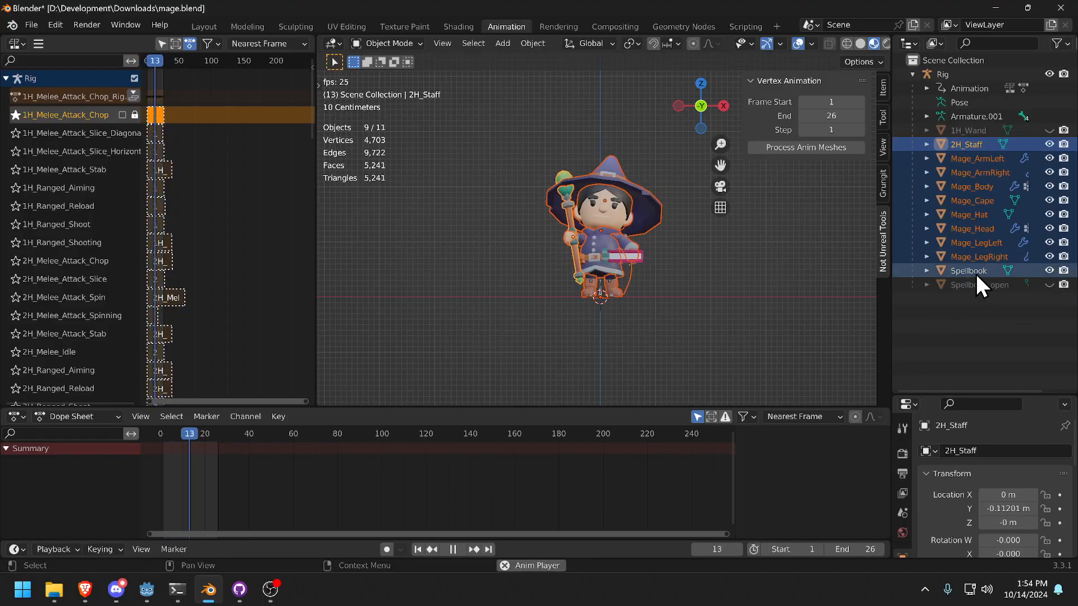
{"action": "left_click", "coordinate": [1049, 144]}
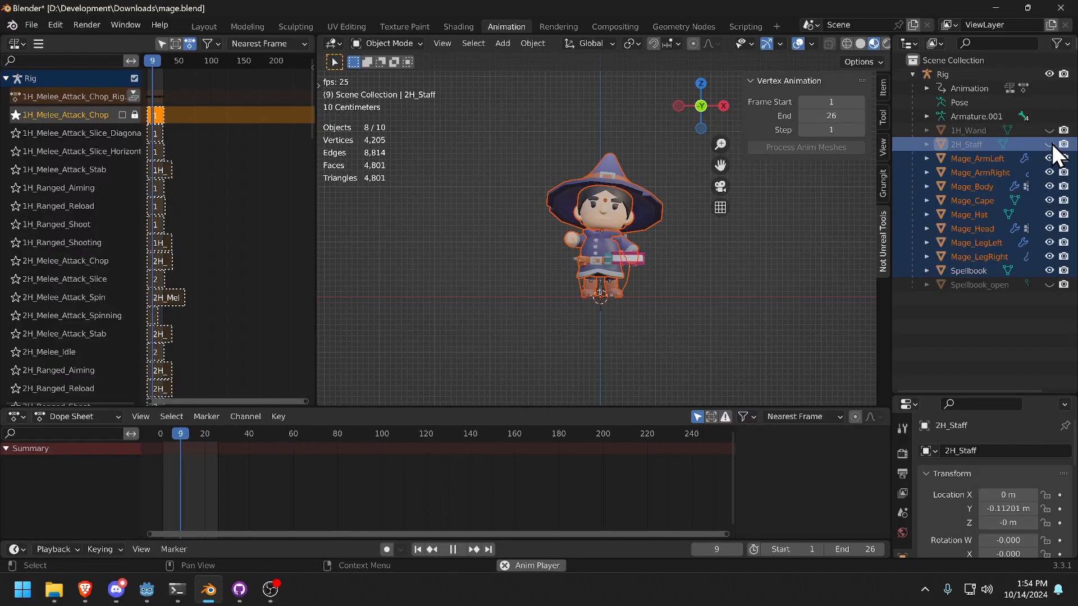
{"action": "left_click", "coordinate": [1049, 131]}
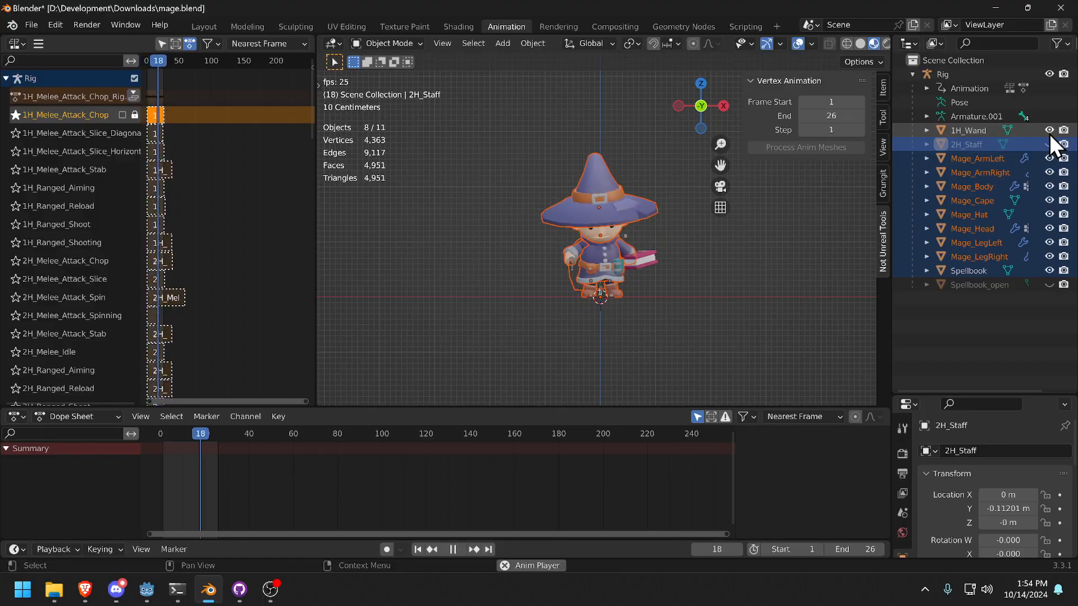
{"action": "left_click", "coordinate": [1050, 131]}
{"action": "left_click", "coordinate": [1049, 145]}
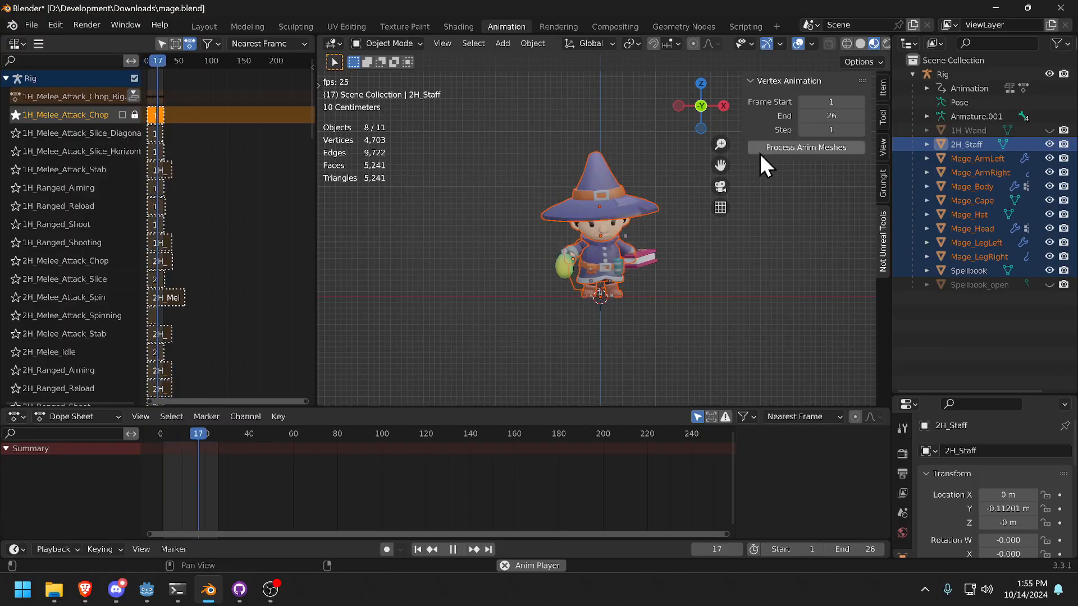
Process the selected mage meshes for vertex animation over frames 1 to 26 with step 1, and select export_mesh.
{"action": "left_click", "coordinate": [796, 146]}
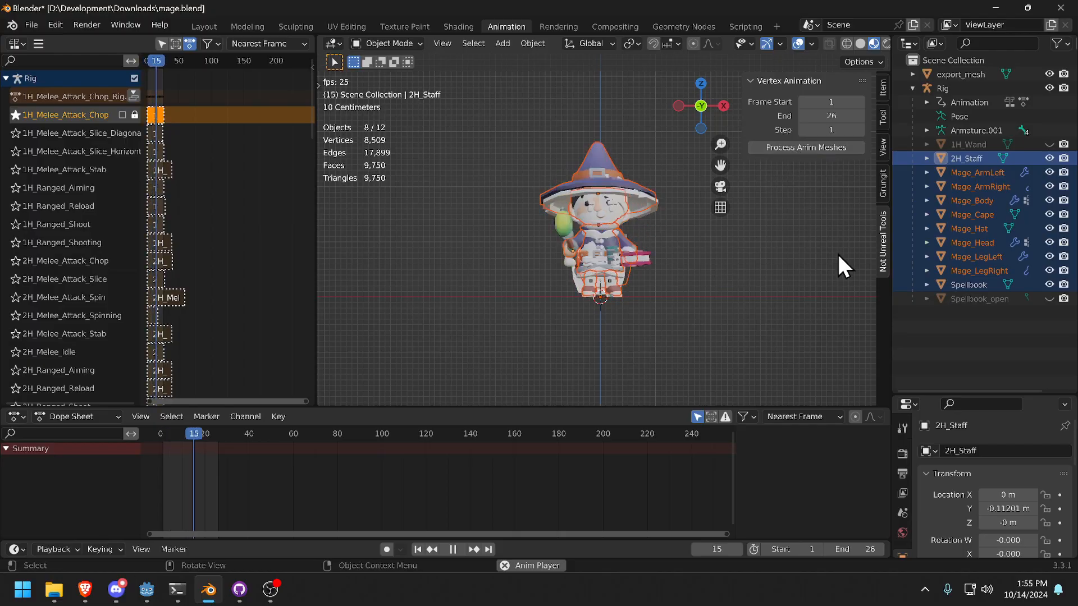
{"action": "left_click", "coordinate": [977, 76]}
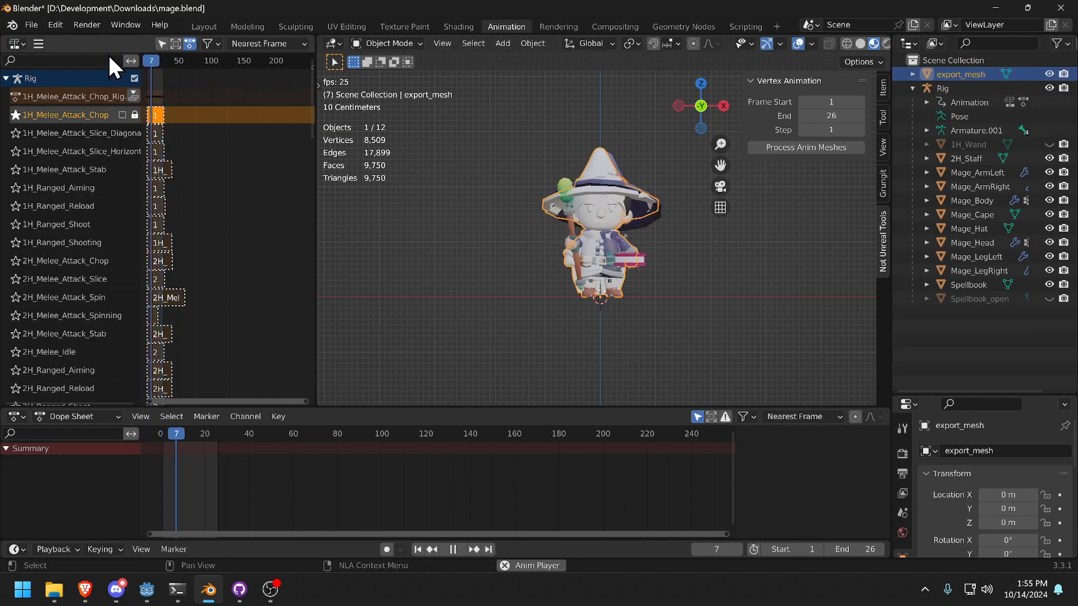
Set up a glTF 2.0 export of export_mesh limited to Selected Objects, with Animation, Shape Keys and Skinning disabled.
{"action": "left_click", "coordinate": [37, 26]}
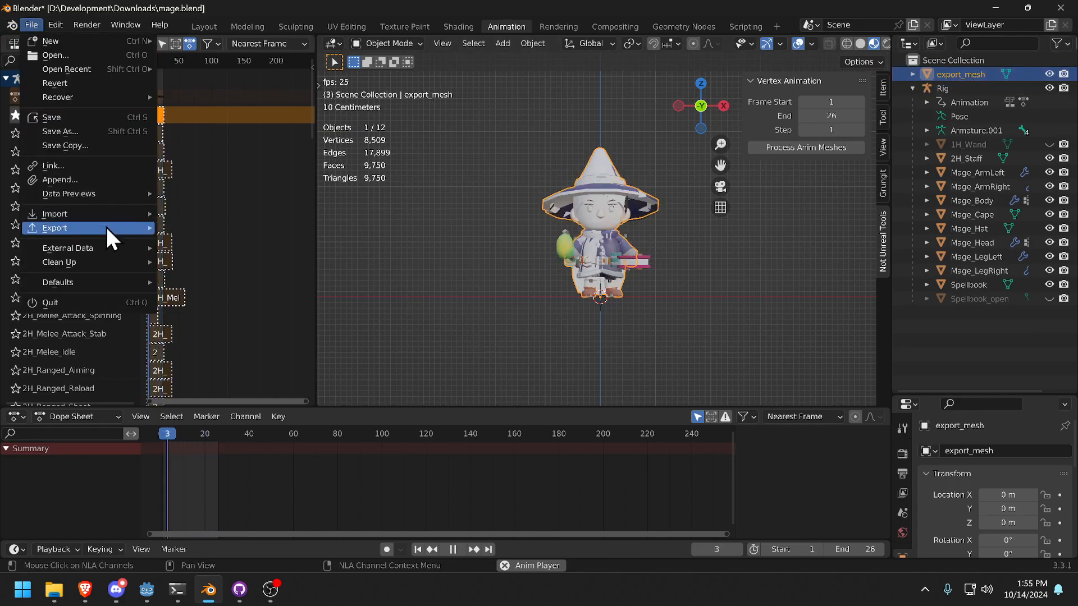
{"action": "mouse_move", "coordinate": [107, 227]}
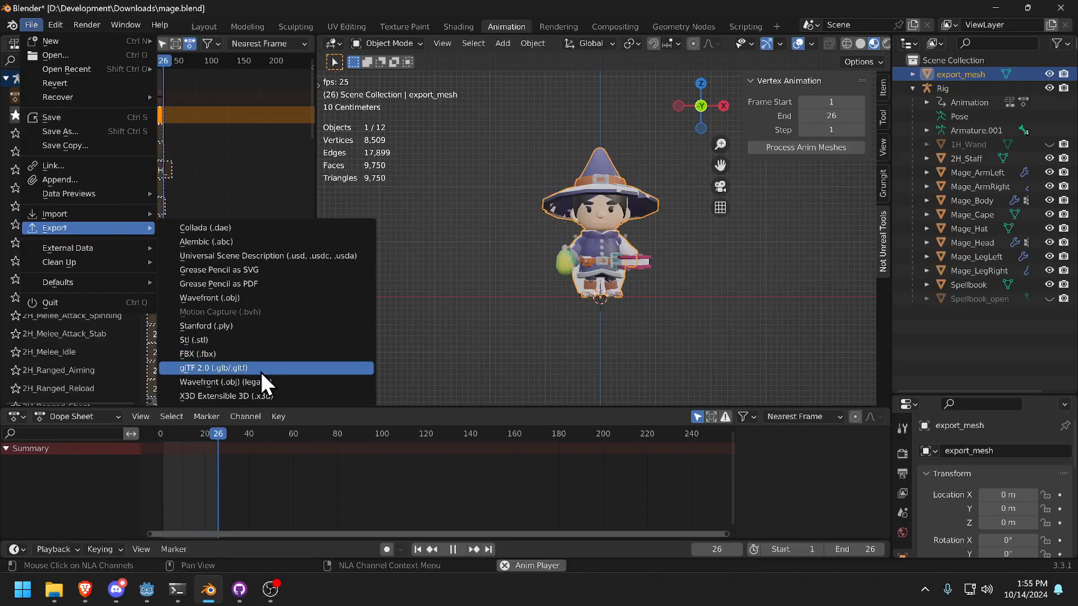
{"action": "key", "text": "Escape"}
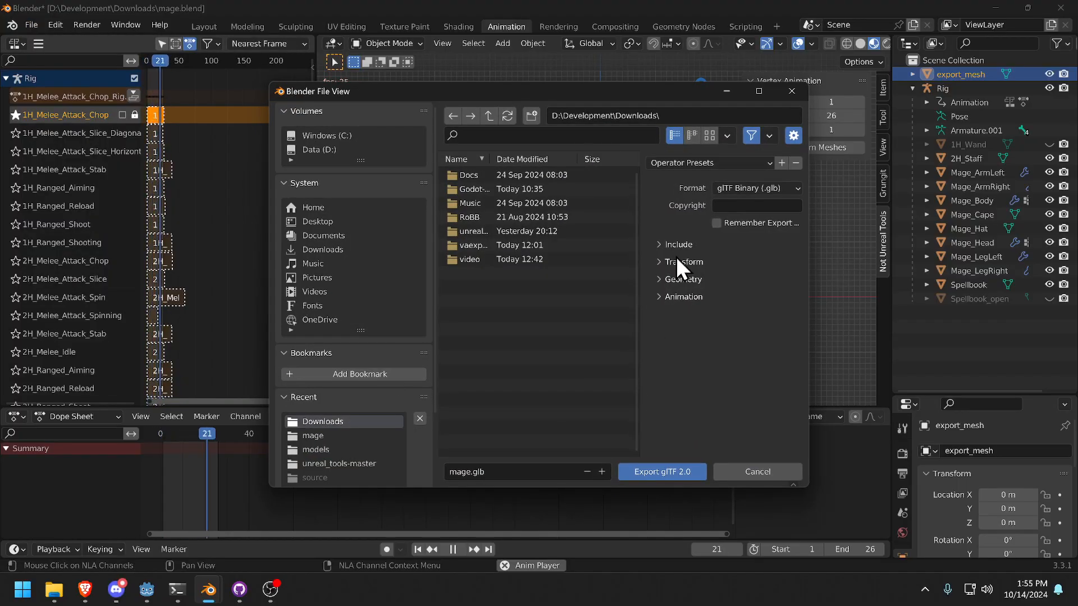
{"action": "left_click", "coordinate": [660, 246]}
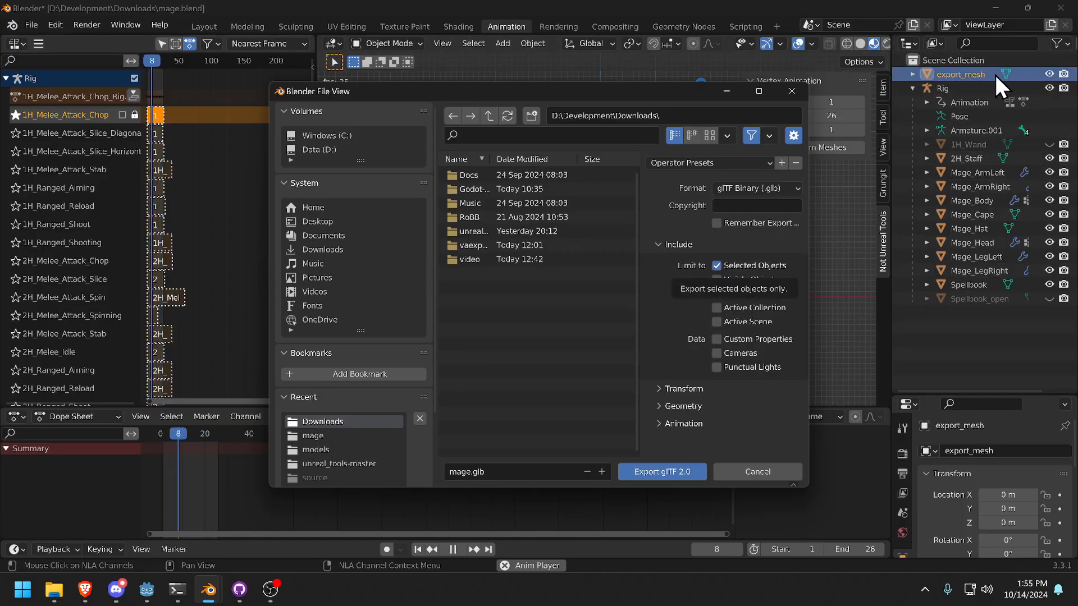
{"action": "left_click", "coordinate": [664, 423]}
{"action": "scroll", "coordinate": [775, 393], "scroll_direction": "down", "scroll_amount": 3}
{"action": "left_click", "coordinate": [668, 413]}
{"action": "left_click", "coordinate": [669, 432]}
{"action": "left_click", "coordinate": [669, 448]}
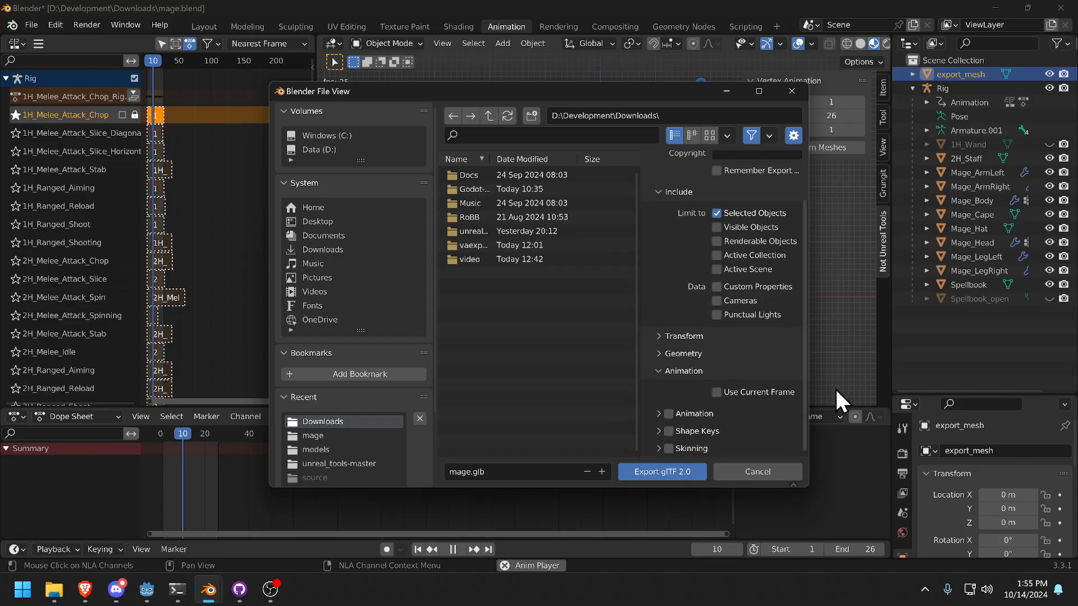
Examine the Geometry and Material options of the glTF export and cancel the export.
{"action": "left_click", "coordinate": [660, 354]}
{"action": "left_click", "coordinate": [661, 389]}
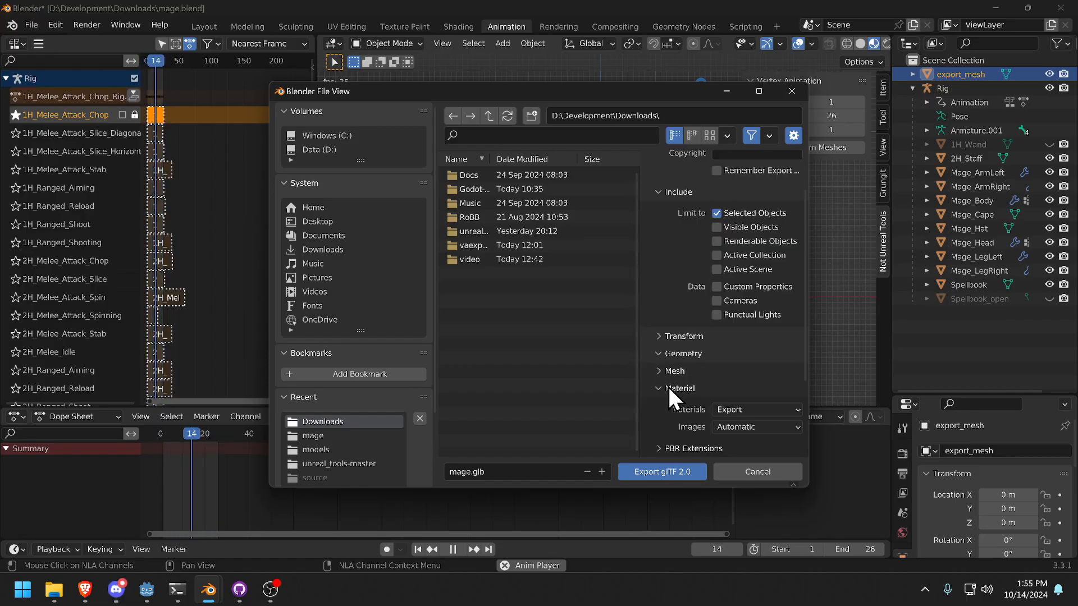
{"action": "scroll", "coordinate": [710, 382], "scroll_direction": "down", "scroll_amount": 1}
{"action": "left_click", "coordinate": [660, 331]}
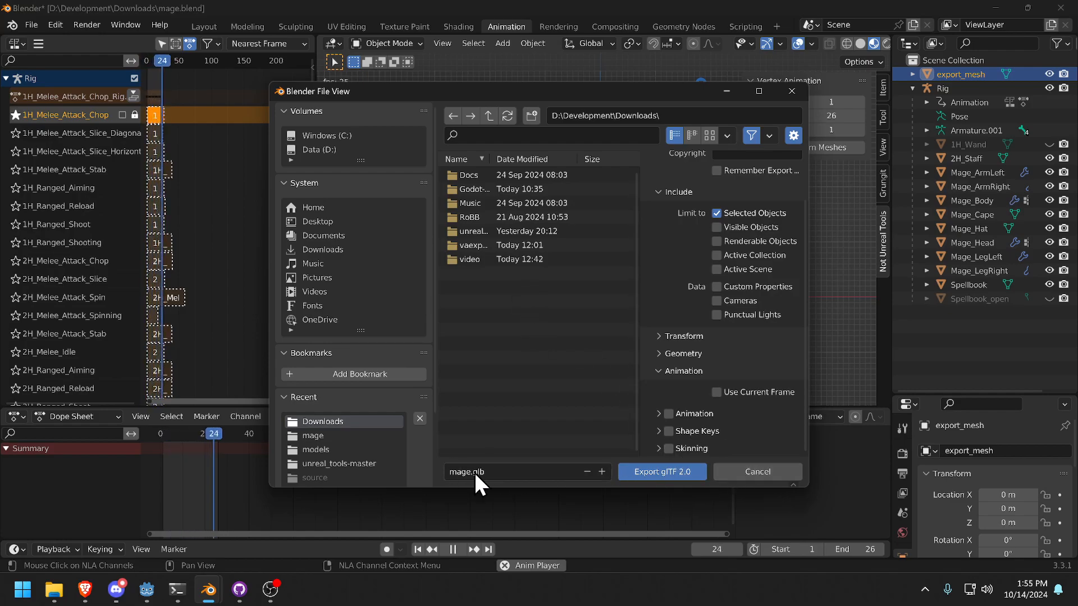
{"action": "left_click", "coordinate": [778, 468]}
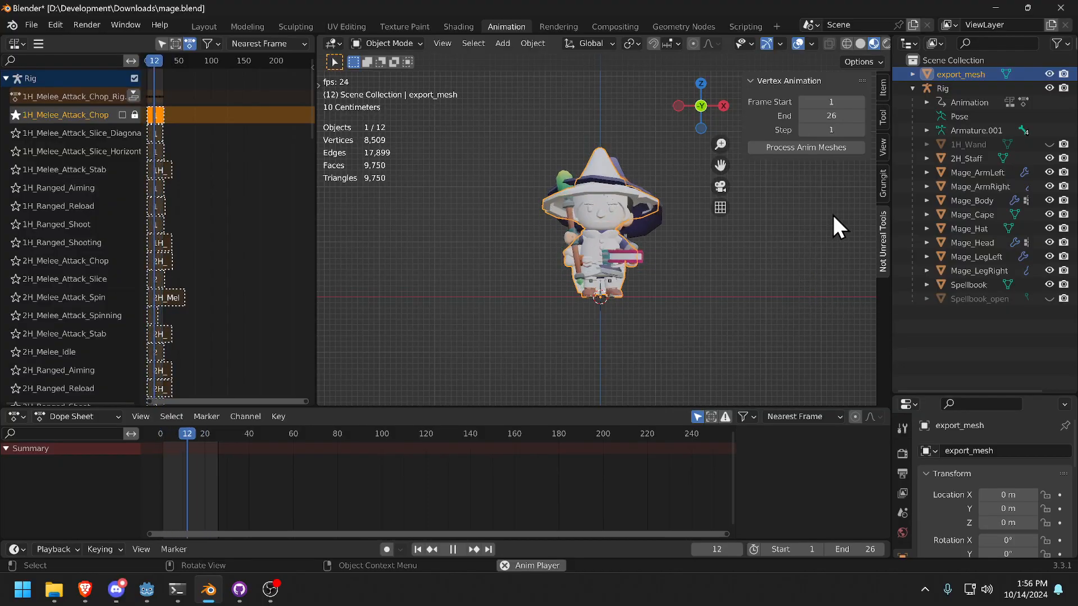
Switch the Outliner to the Blender File display and locate the normals and offsets images.
{"action": "left_click", "coordinate": [943, 47]}
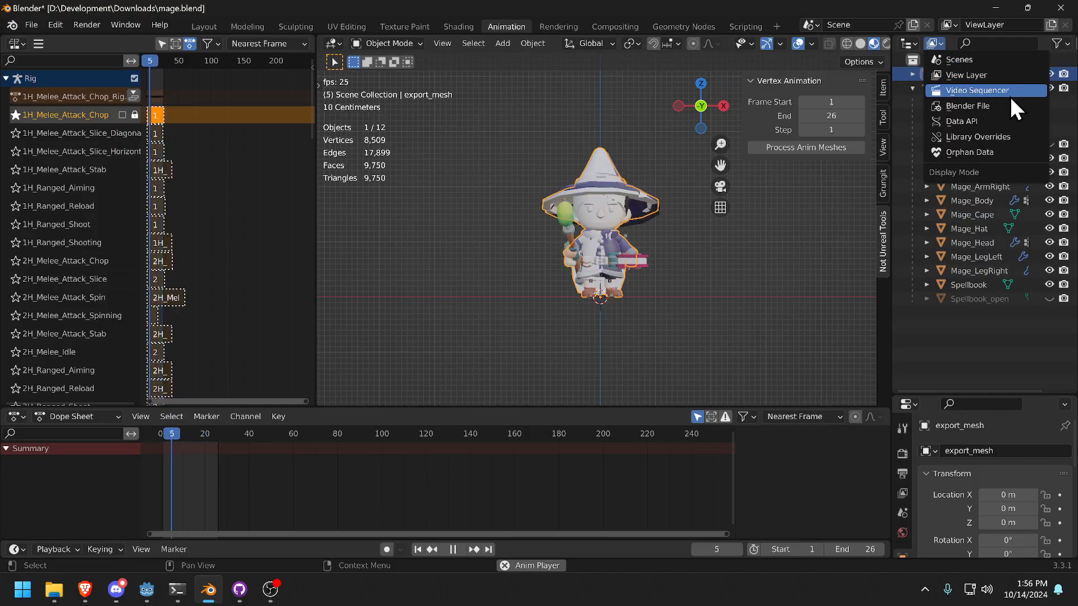
{"action": "left_click", "coordinate": [998, 105]}
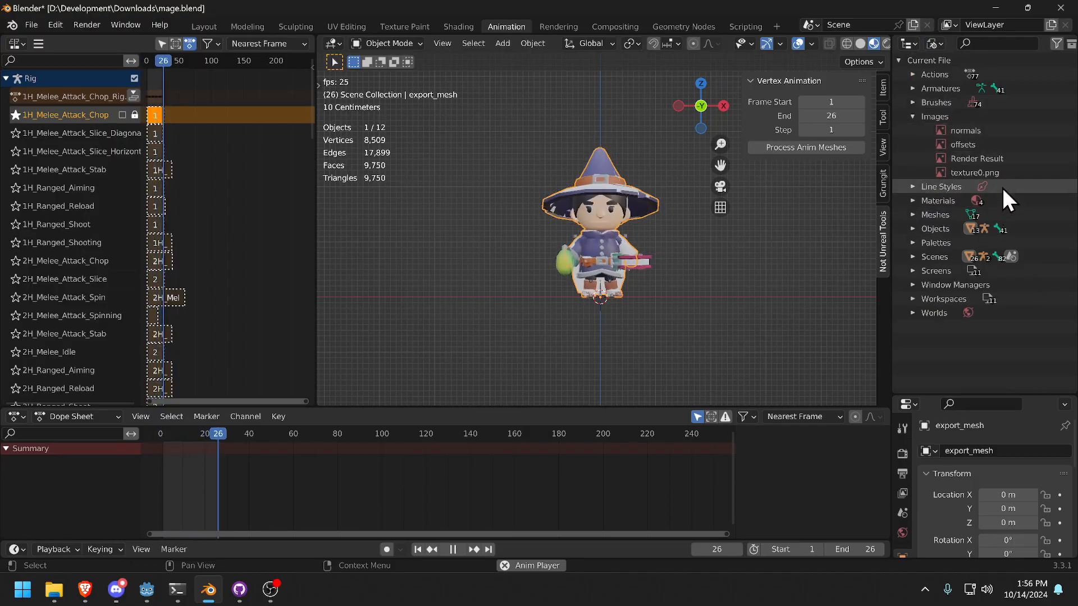
{"action": "left_click", "coordinate": [980, 130]}
{"action": "left_click", "coordinate": [966, 145]}
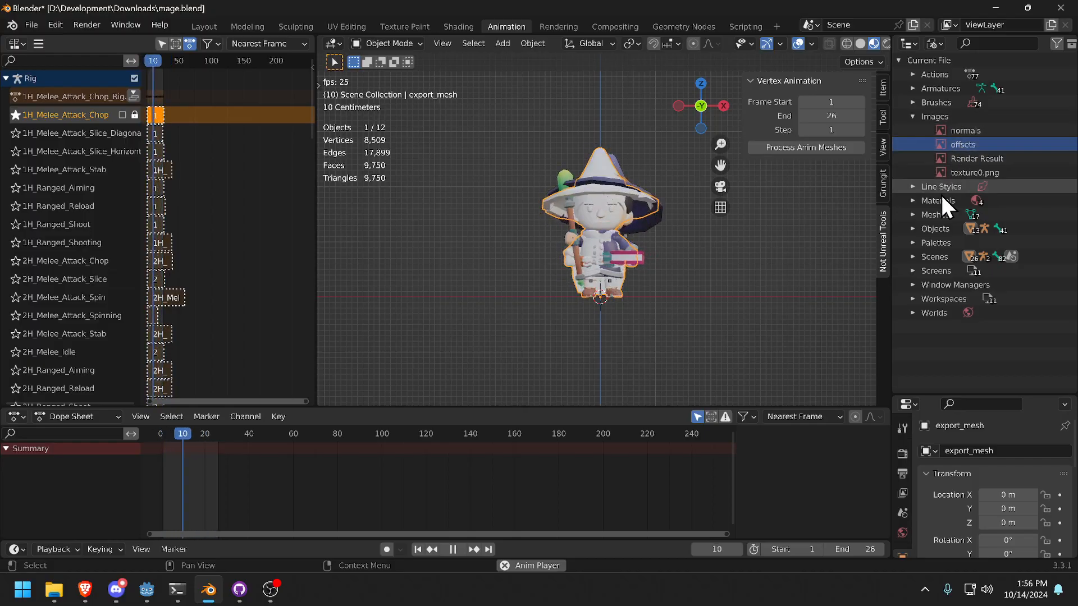
In File Explorer, go to Development\blender-3.3.1\vaexport, view the exported normals.png and close the image.
{"action": "mouse_move", "coordinate": [57, 591]}
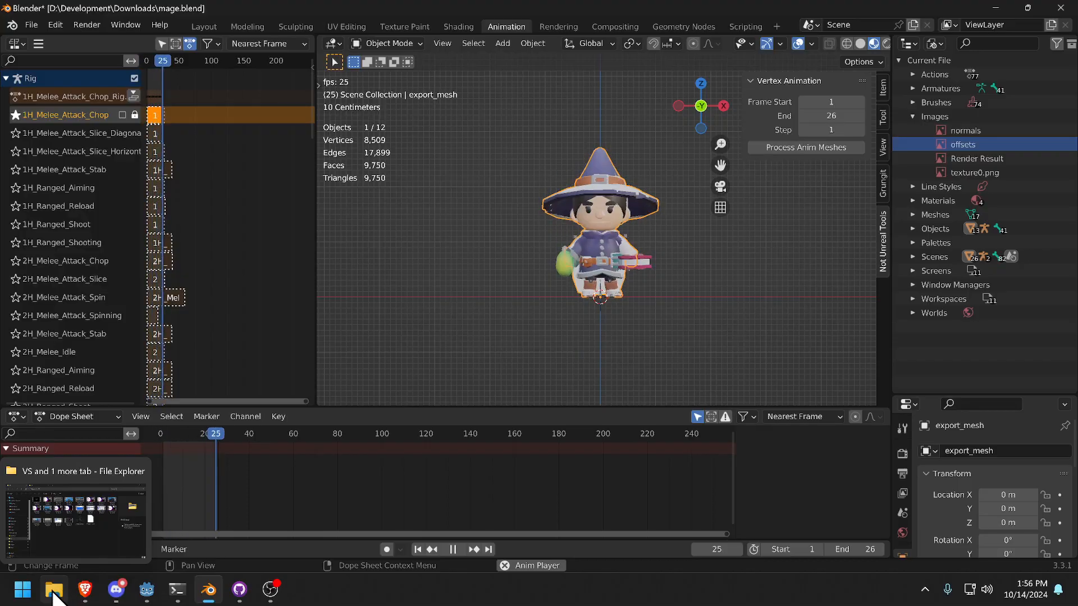
{"action": "left_click", "coordinate": [57, 591]}
{"action": "left_click", "coordinate": [199, 4]}
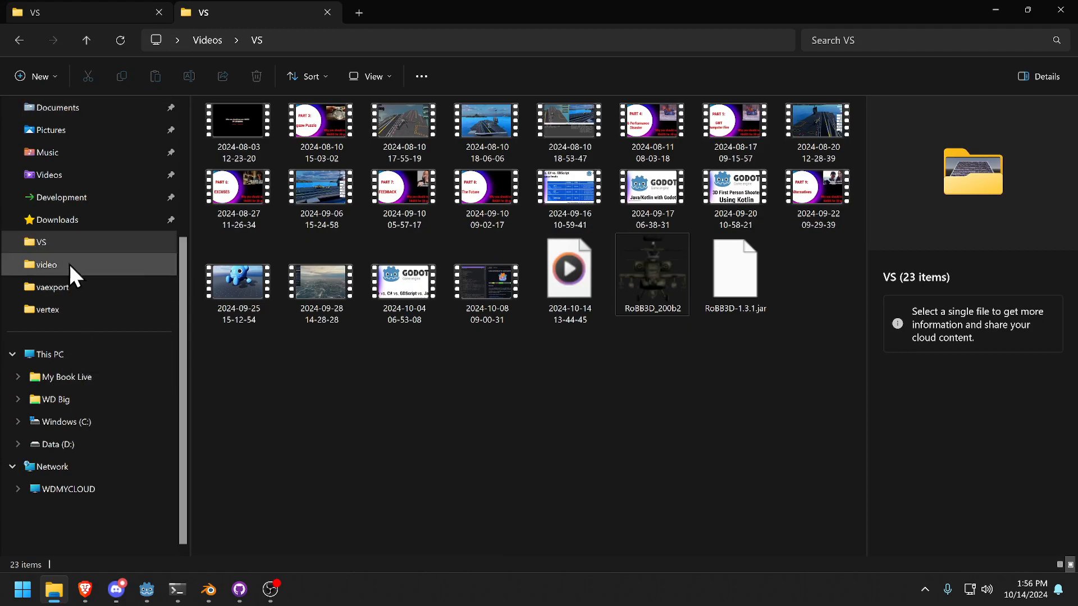
{"action": "left_click", "coordinate": [67, 222]}
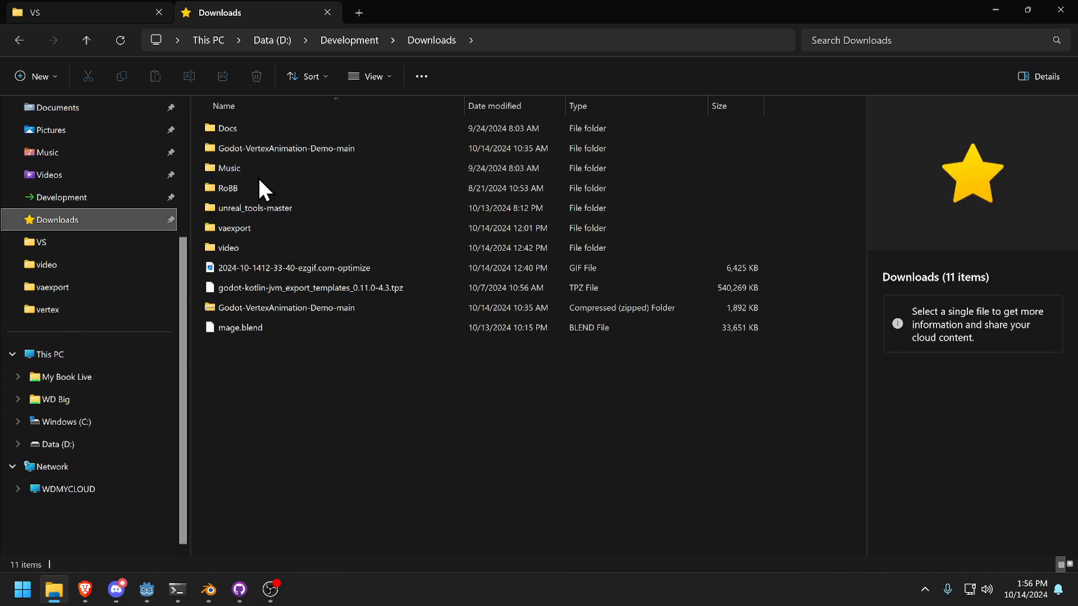
{"action": "left_click", "coordinate": [359, 40]}
{"action": "double_click", "coordinate": [270, 146]}
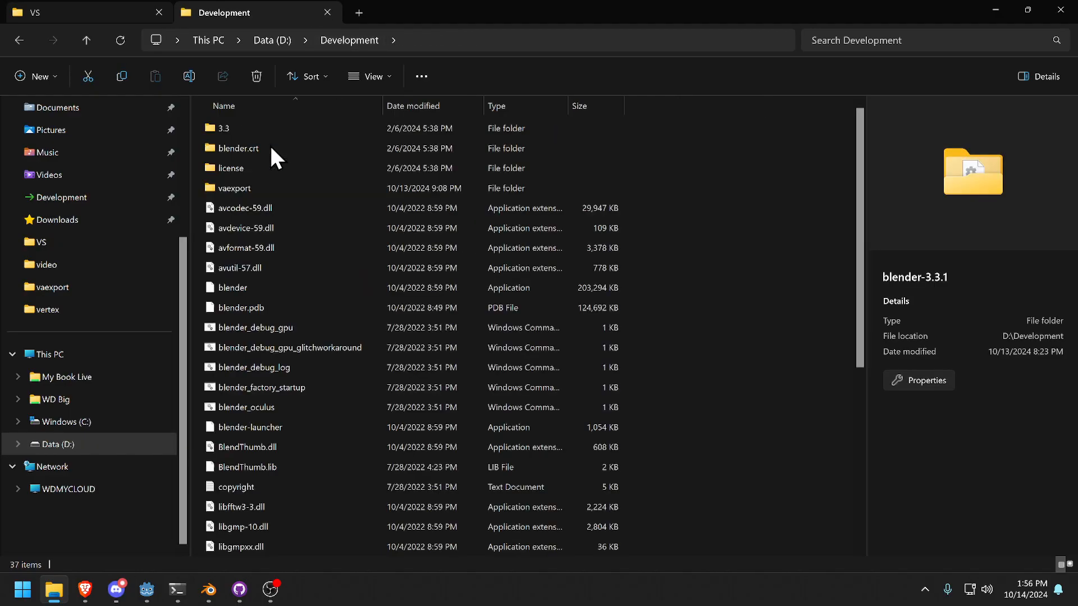
{"action": "double_click", "coordinate": [263, 189]}
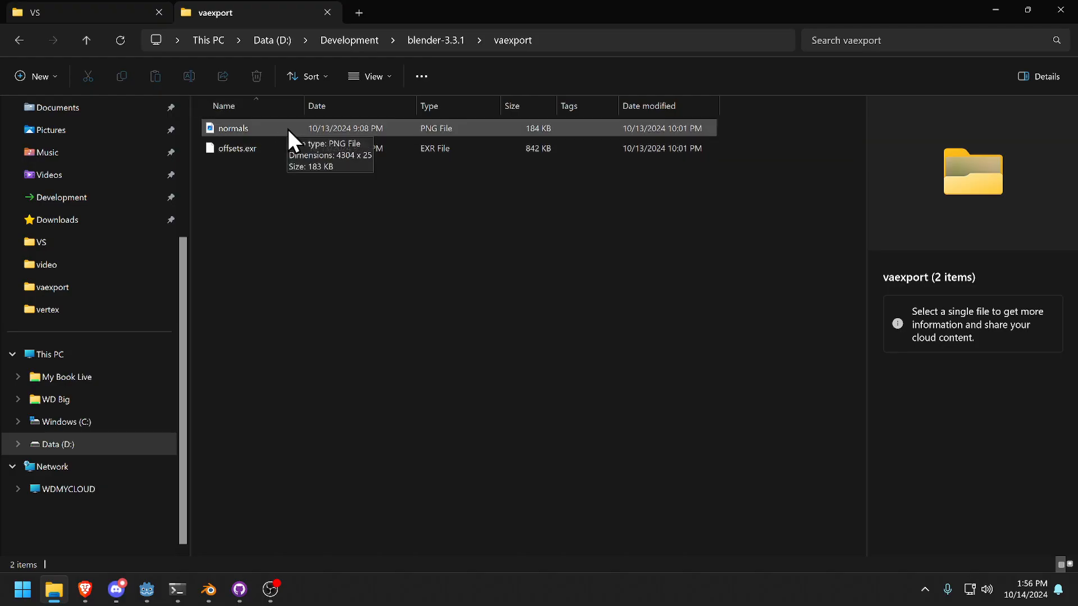
{"action": "double_click", "coordinate": [238, 128]}
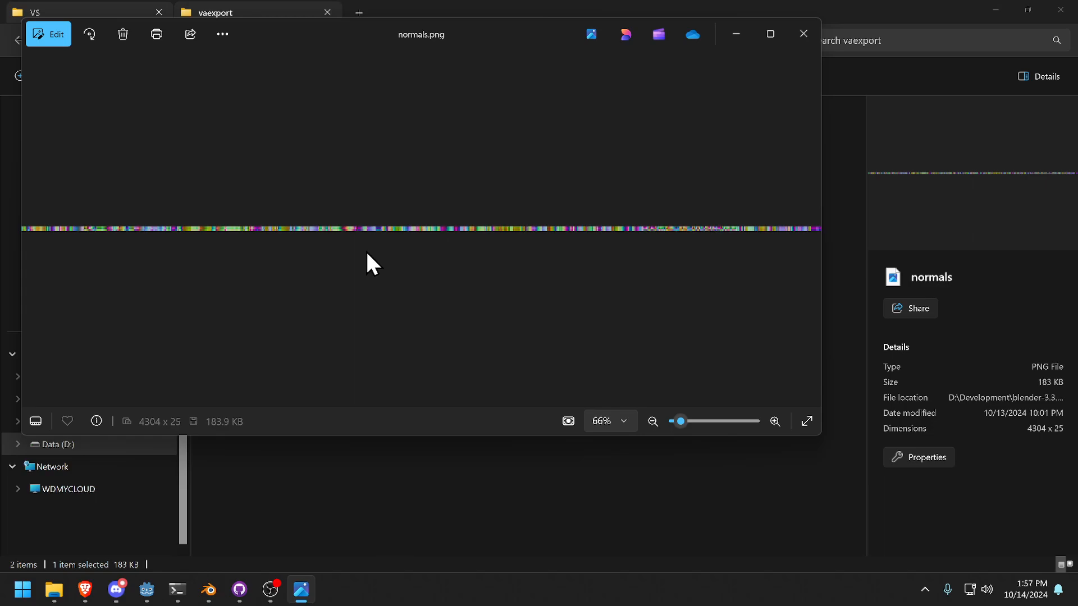
{"action": "left_click", "coordinate": [802, 34]}
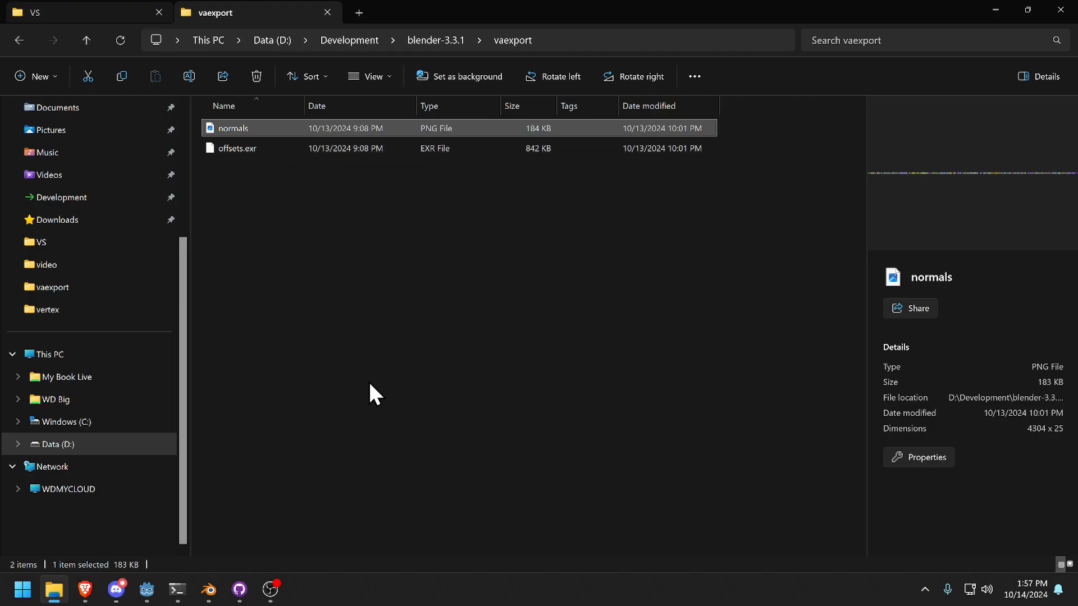
Return to Blender and check the Not Unreal Tools: Vertex Animation add-on in the Preferences.
{"action": "left_click", "coordinate": [208, 590]}
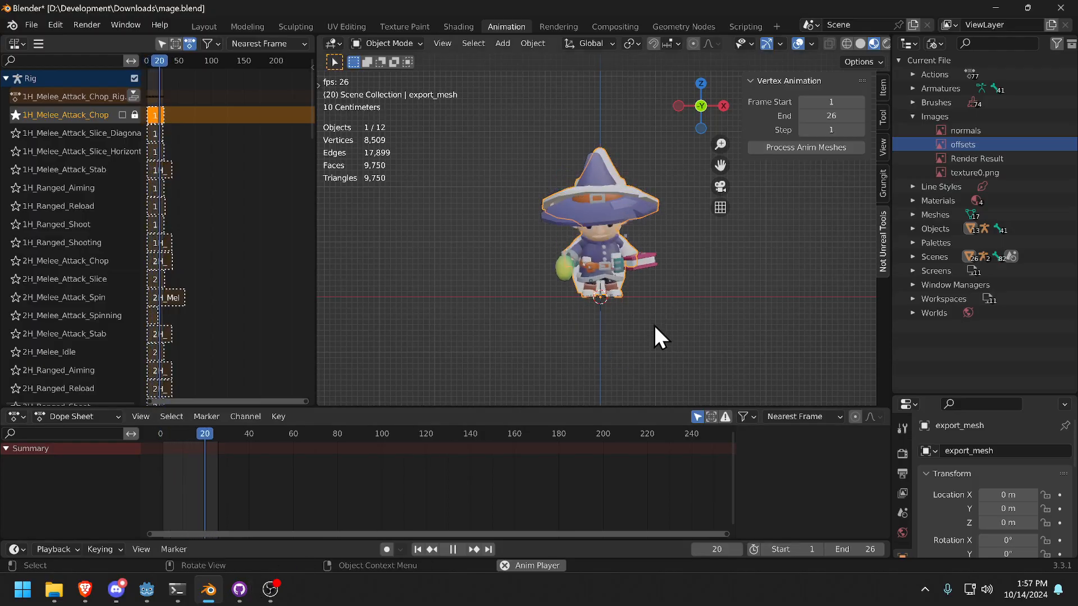
{"action": "left_click", "coordinate": [56, 26]}
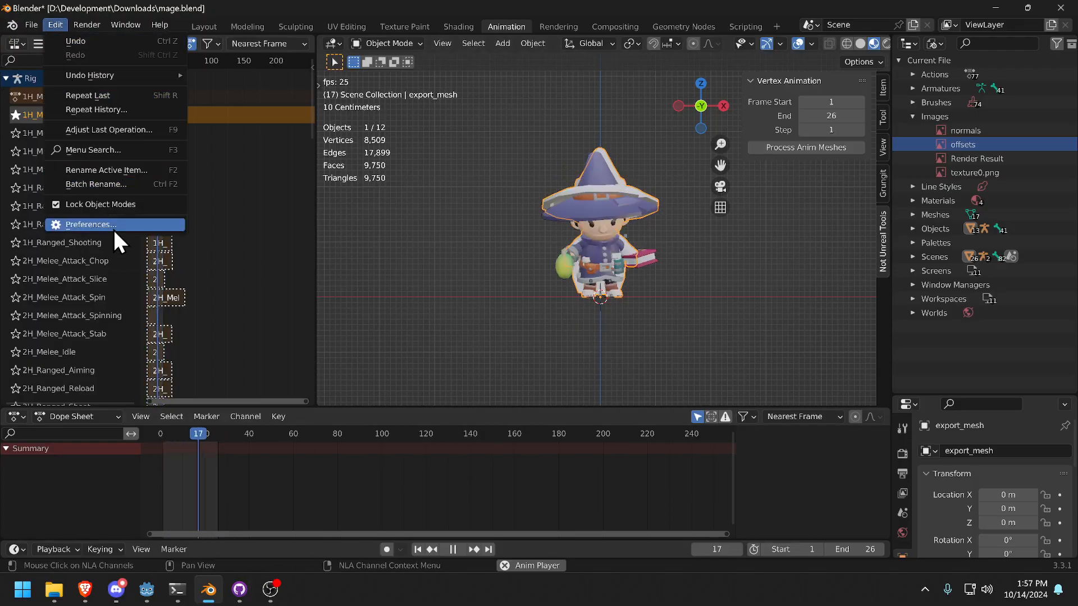
{"action": "left_click", "coordinate": [113, 230]}
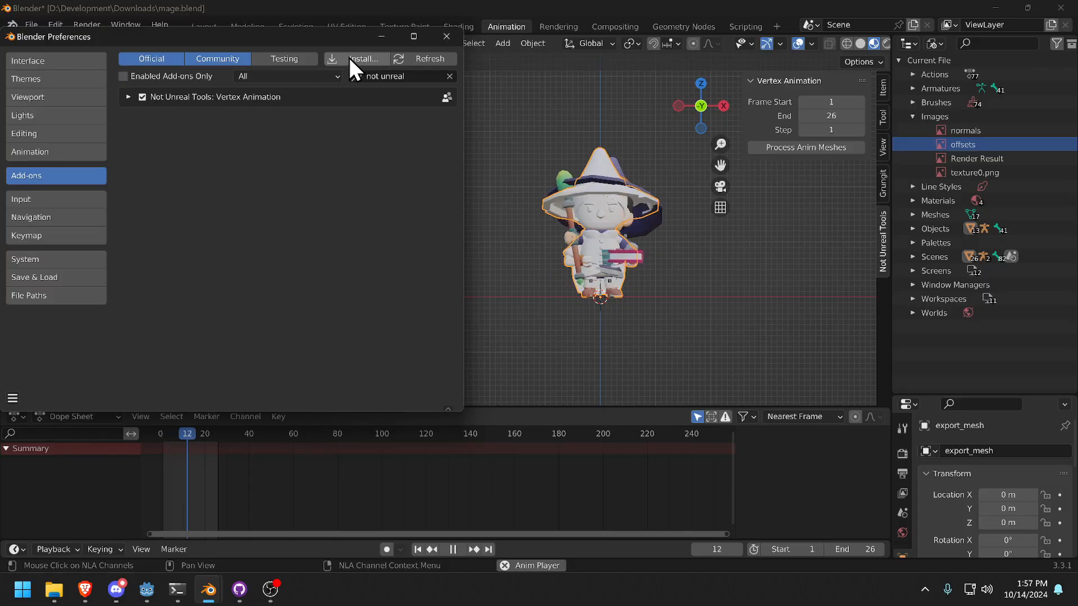
{"action": "left_click", "coordinate": [455, 37]}
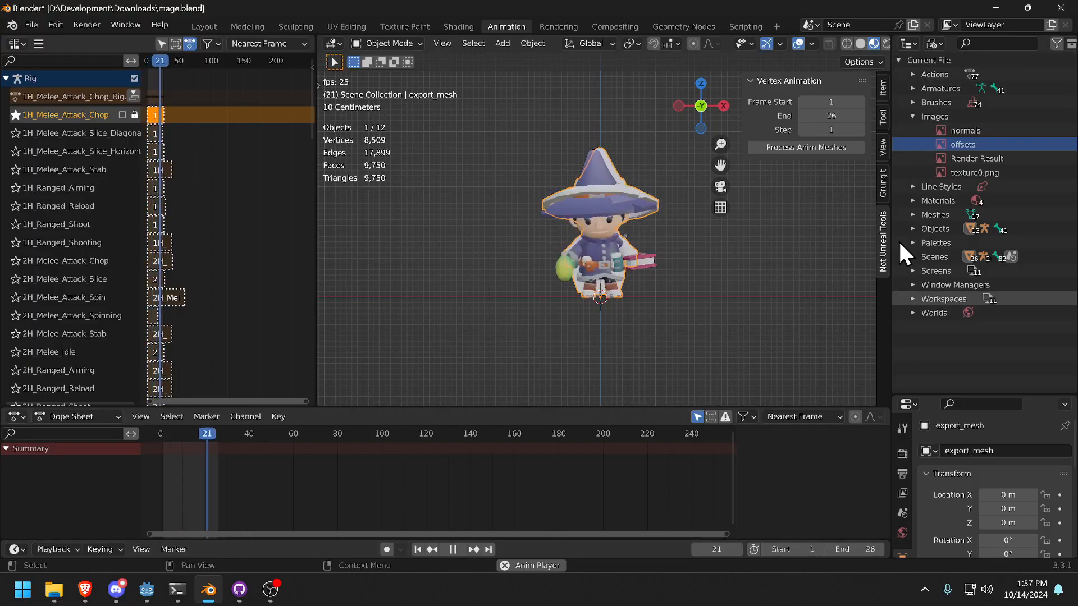
Restore the Outliner to the View Layer display and delete the existing export_mesh object.
{"action": "left_click", "coordinate": [935, 41]}
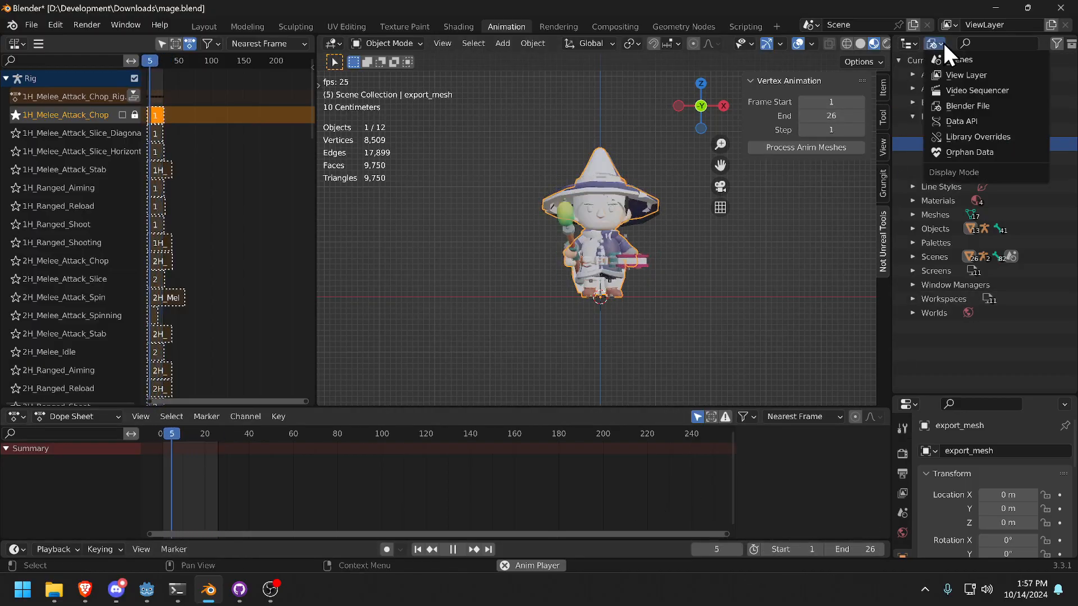
{"action": "left_click", "coordinate": [1002, 79]}
{"action": "left_click", "coordinate": [968, 161]}
{"action": "left_click", "coordinate": [976, 284], "text": "shift"}
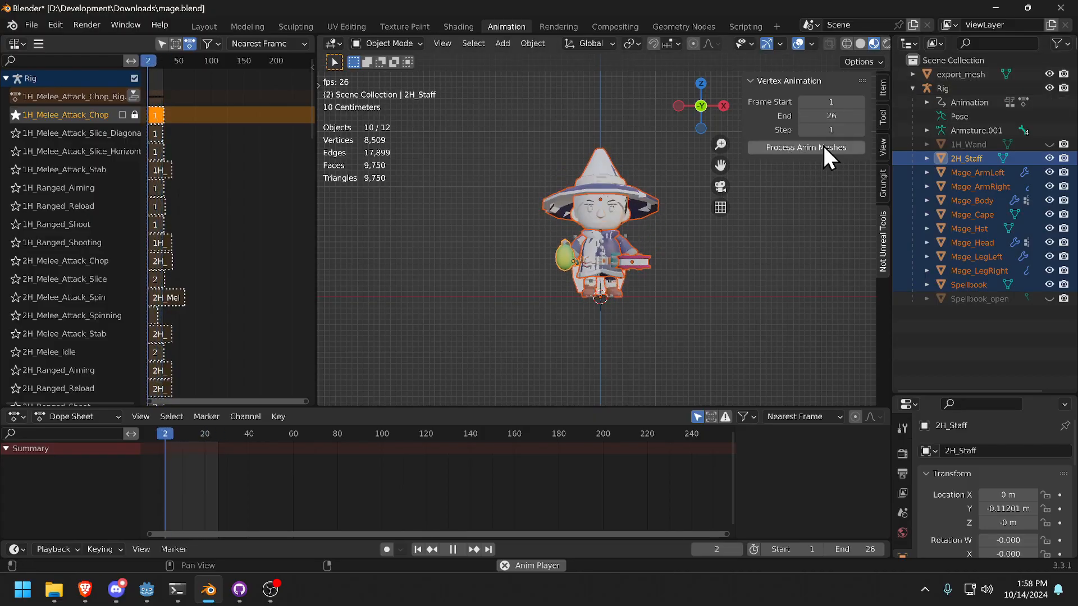
{"action": "left_click", "coordinate": [962, 75]}
{"action": "right_click", "coordinate": [961, 76]}
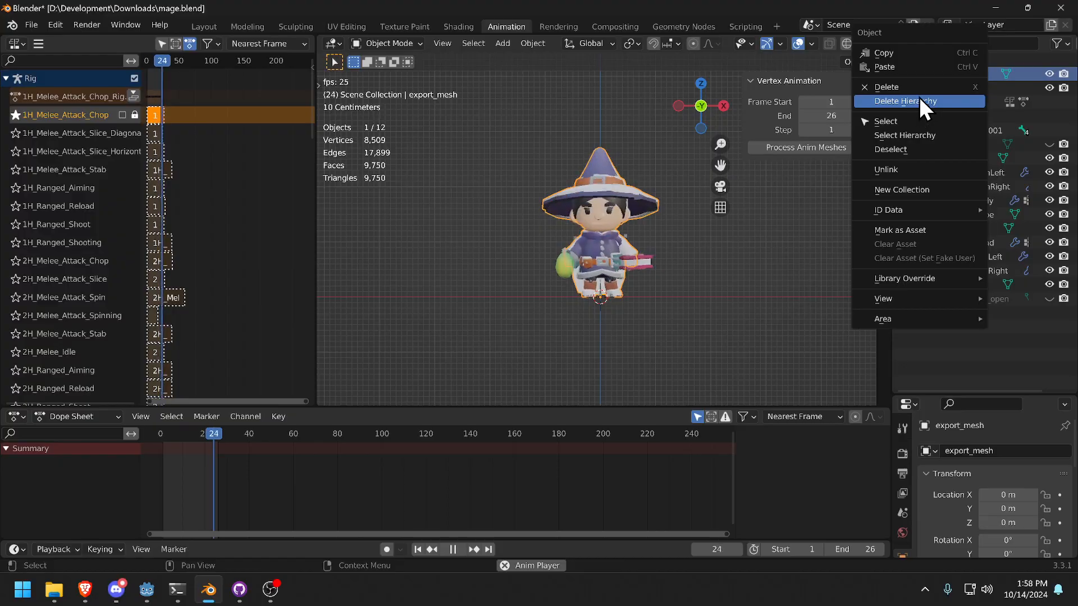
{"action": "left_click", "coordinate": [924, 94]}
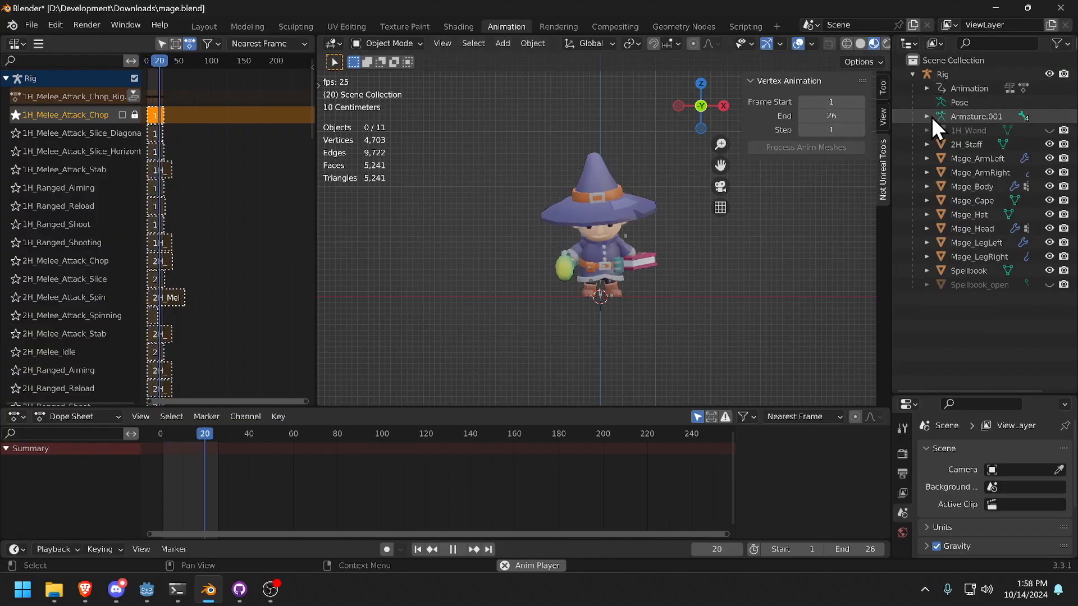
Select the meshes from 2H_Staff through Spellbook and process them for vertex animation.
{"action": "left_click", "coordinate": [972, 143]}
{"action": "left_click", "coordinate": [965, 257], "text": "shift"}
{"action": "left_click", "coordinate": [971, 269], "text": "shift"}
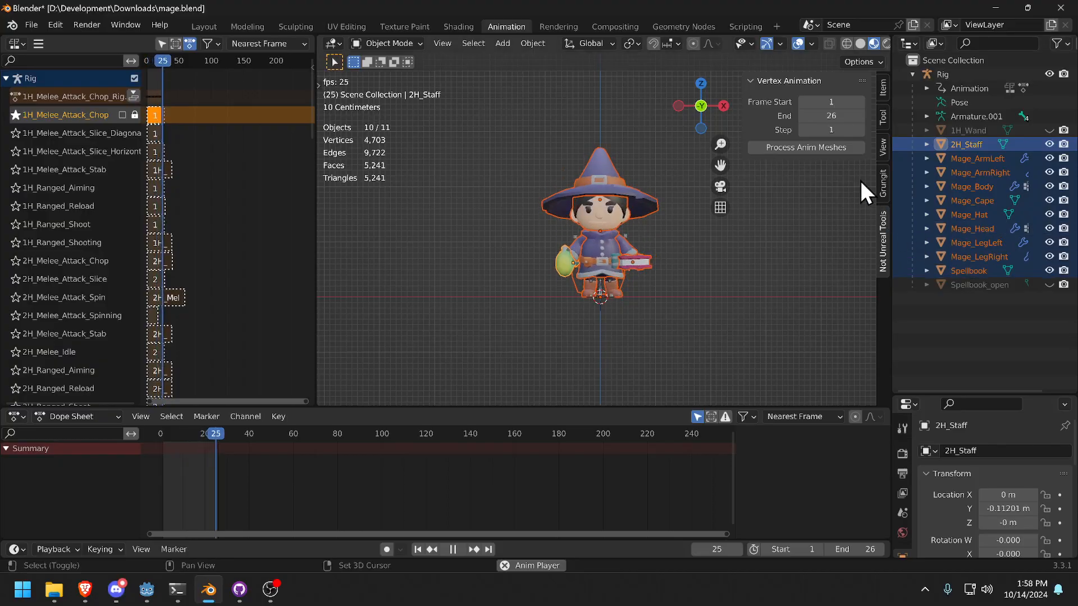
{"action": "left_click", "coordinate": [793, 147]}
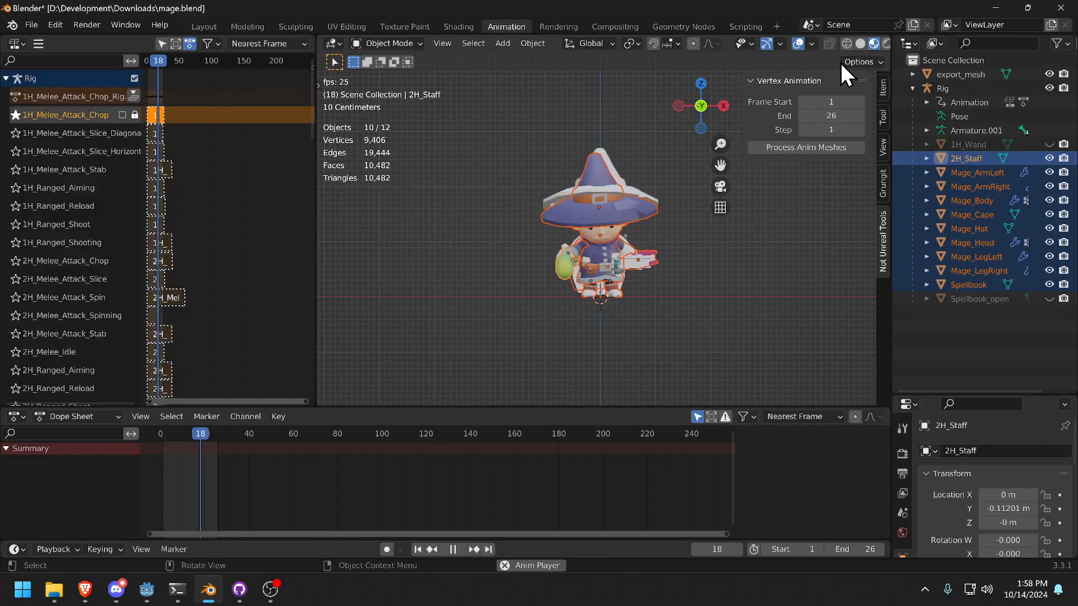
Switch to the Godot project and review the import settings of normals.png and offsets.exr, including the compression mode.
{"action": "left_click", "coordinate": [996, 8]}
{"action": "left_click", "coordinate": [146, 590]}
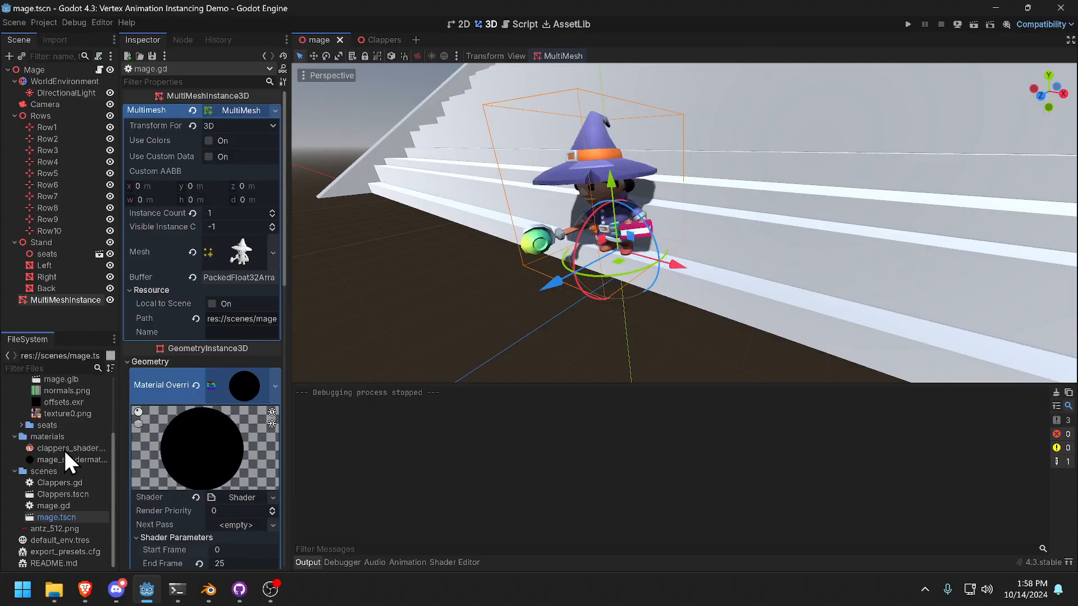
{"action": "scroll", "coordinate": [66, 456], "scroll_direction": "up", "scroll_amount": 3}
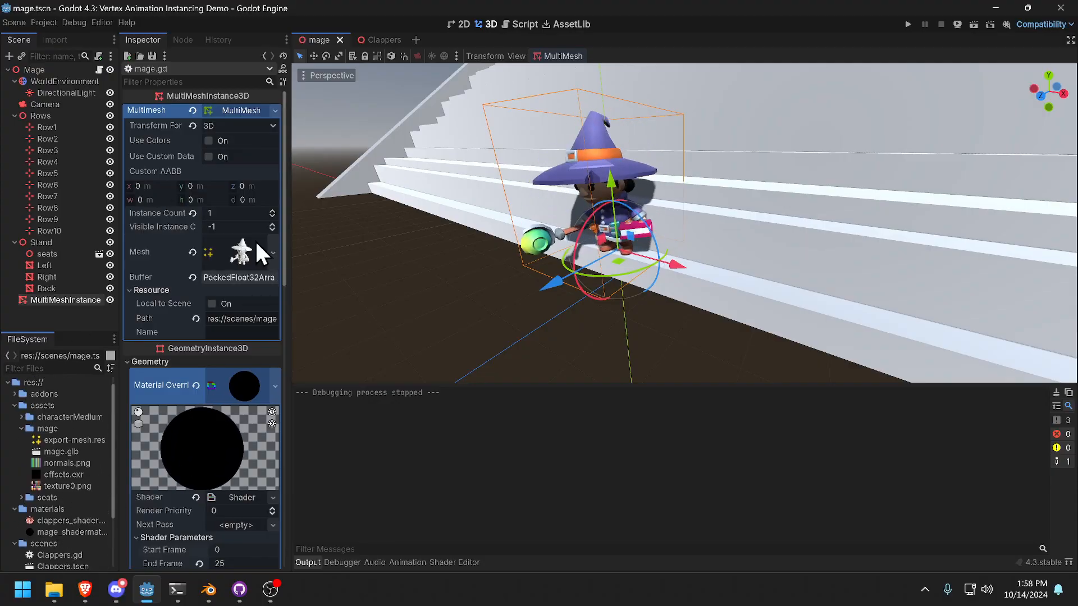
{"action": "left_click", "coordinate": [65, 466]}
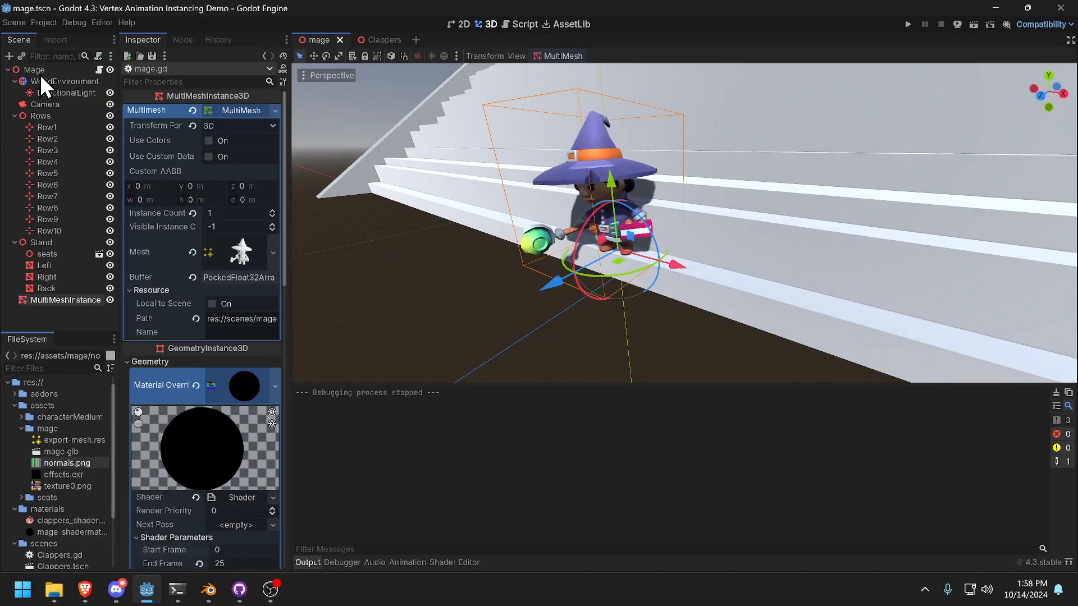
{"action": "left_click", "coordinate": [52, 41]}
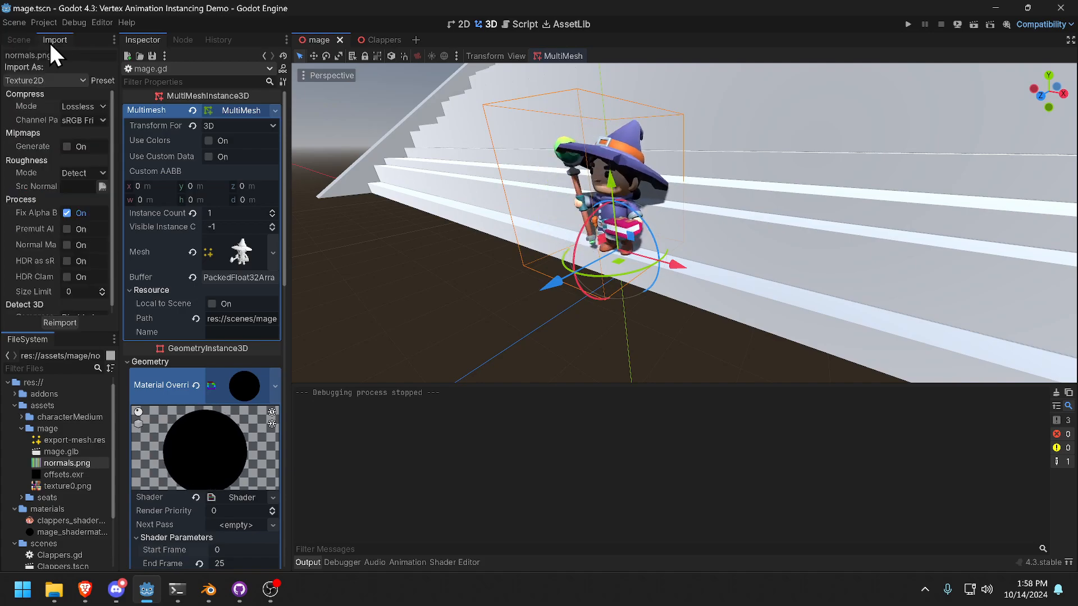
{"action": "left_click", "coordinate": [84, 106]}
{"action": "left_click", "coordinate": [84, 106]}
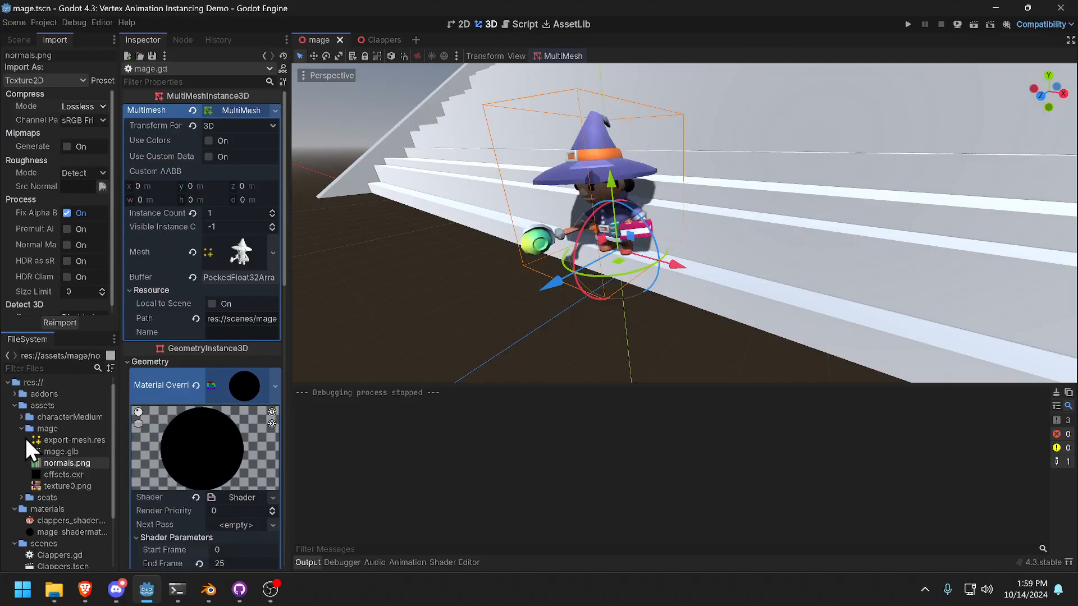
{"action": "left_click", "coordinate": [79, 477]}
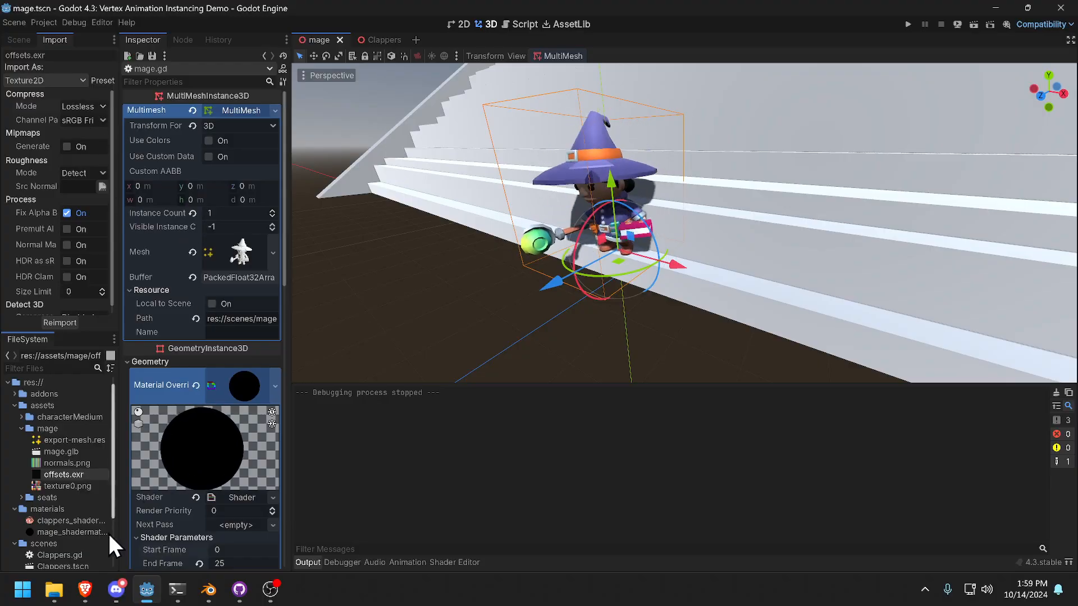
Examine the save-to-file settings of mage_mesh_026 in mage.glb's advanced import settings, and close them without changes.
{"action": "left_click", "coordinate": [76, 442]}
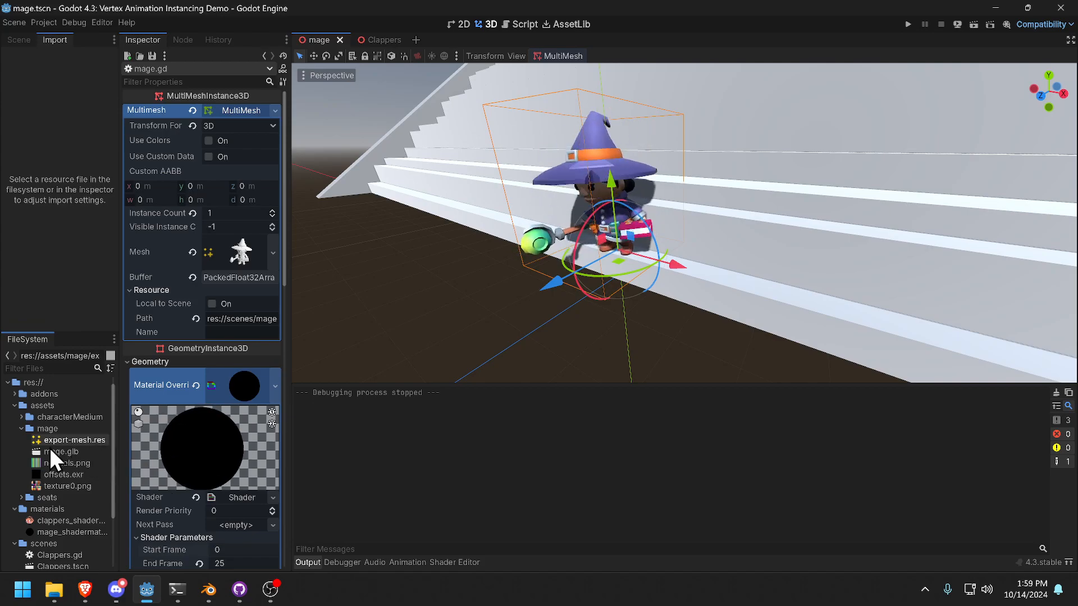
{"action": "left_click", "coordinate": [51, 449]}
{"action": "double_click", "coordinate": [59, 452]}
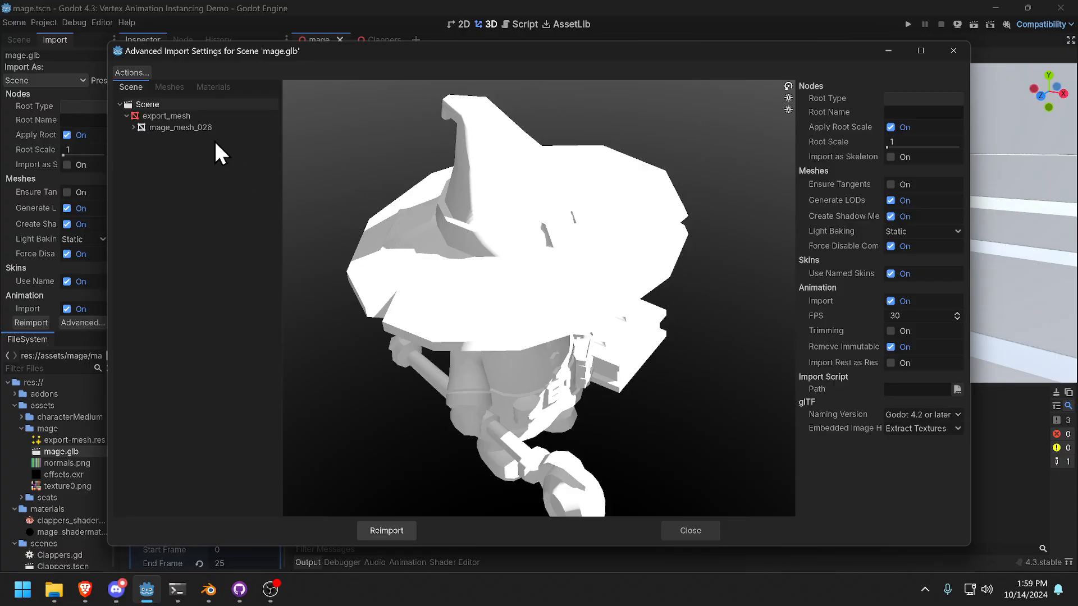
{"action": "left_click", "coordinate": [174, 127]}
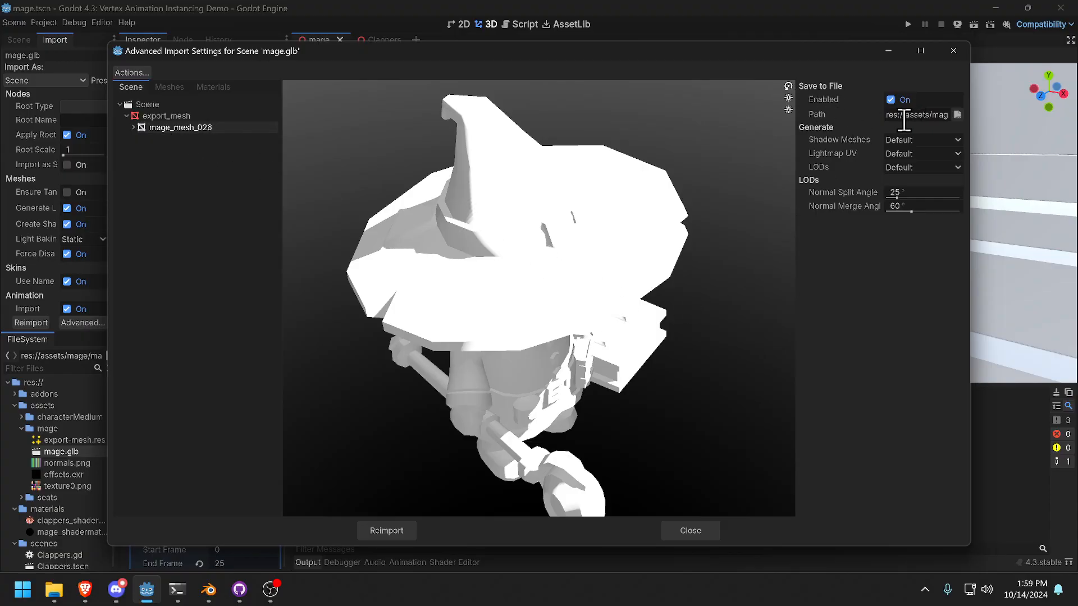
{"action": "left_click", "coordinate": [958, 116]}
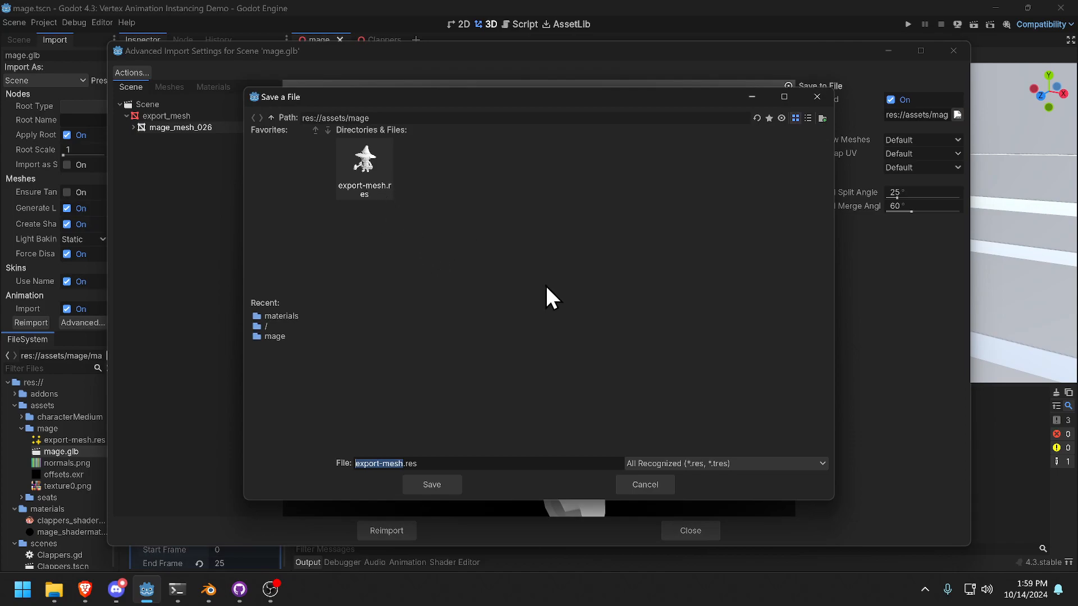
{"action": "left_click", "coordinate": [653, 483]}
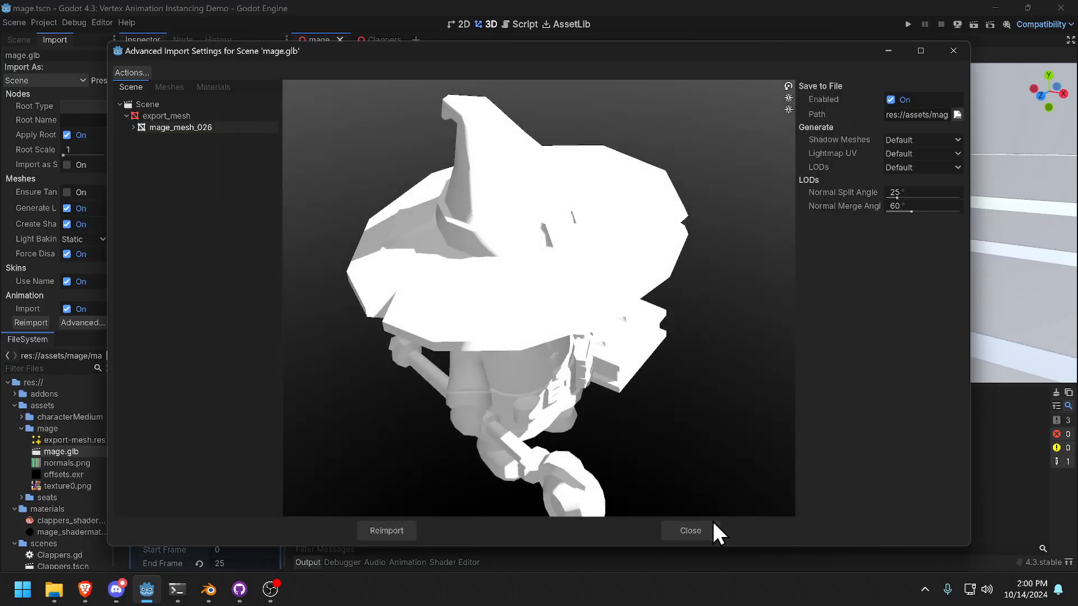
{"action": "left_click", "coordinate": [708, 529]}
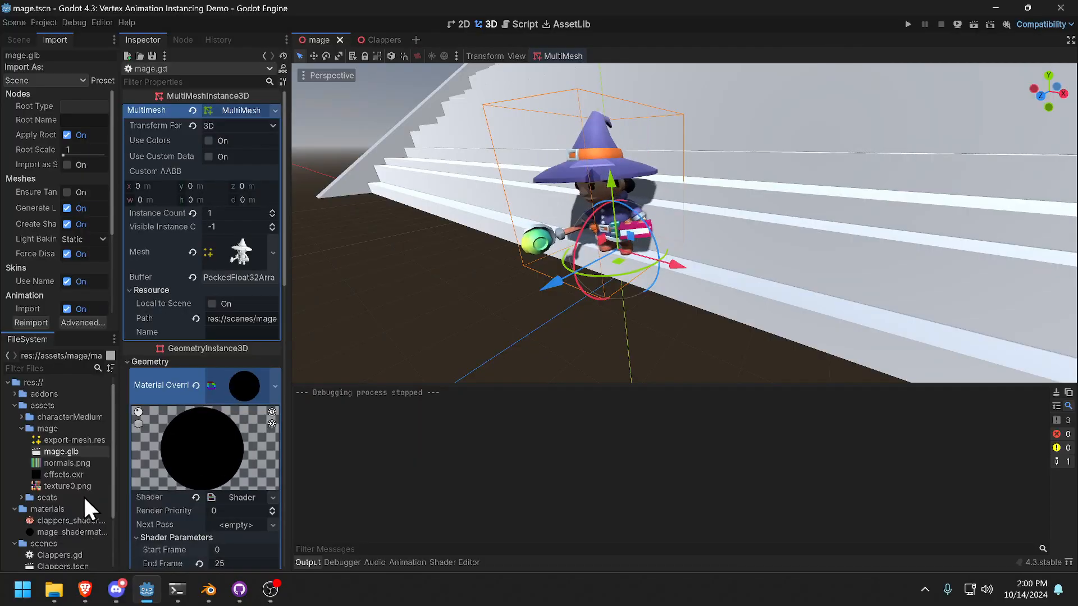
Review the import settings of texture0.png, and show the MultiMeshInstance node's properties.
{"action": "left_click", "coordinate": [66, 486]}
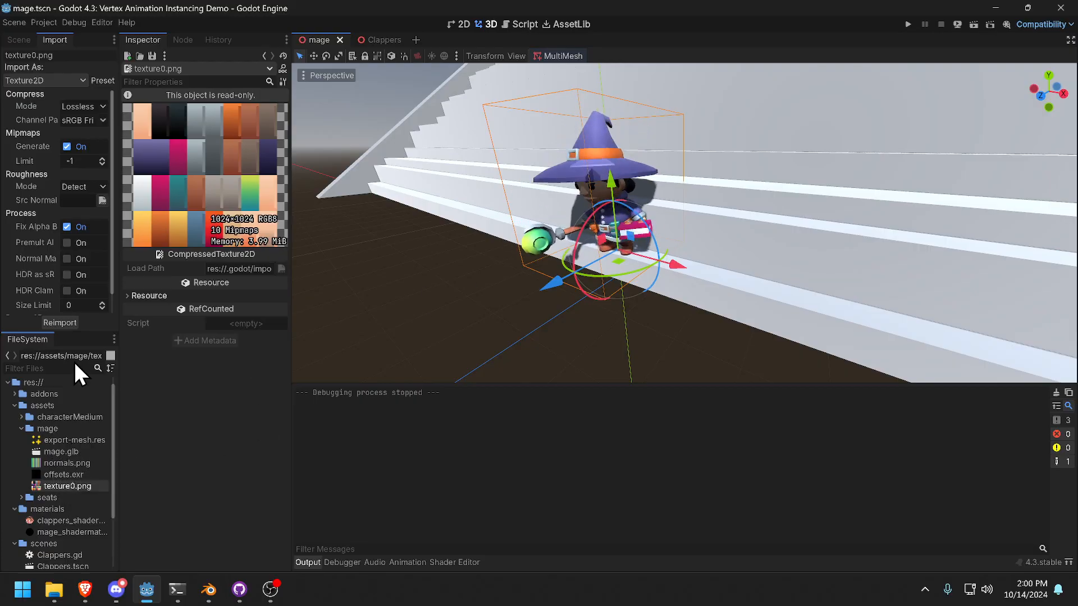
{"action": "left_click", "coordinate": [17, 37]}
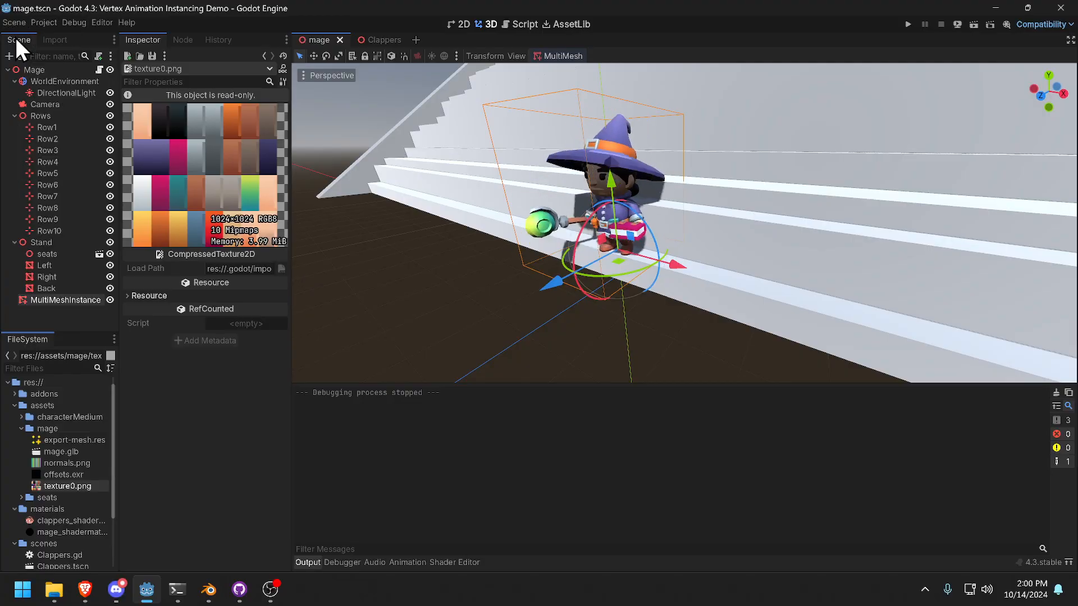
{"action": "left_click", "coordinate": [54, 301]}
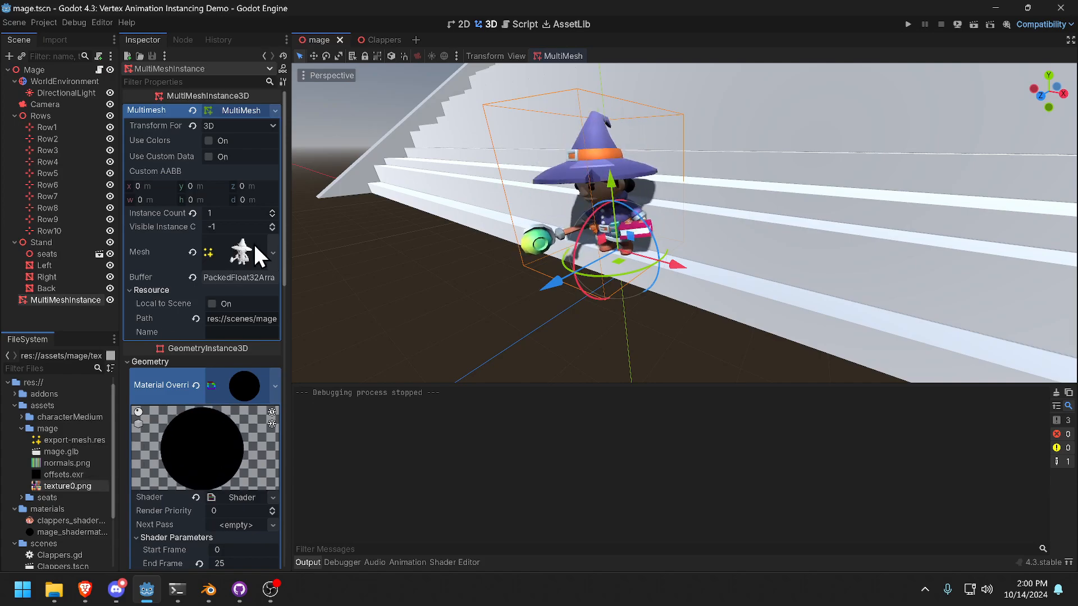
Review the MultiMeshInstance's material override and shader parameters, then open its shader code and read through the frame and offset calculations.
{"action": "scroll", "coordinate": [211, 395], "scroll_direction": "down", "scroll_amount": 2}
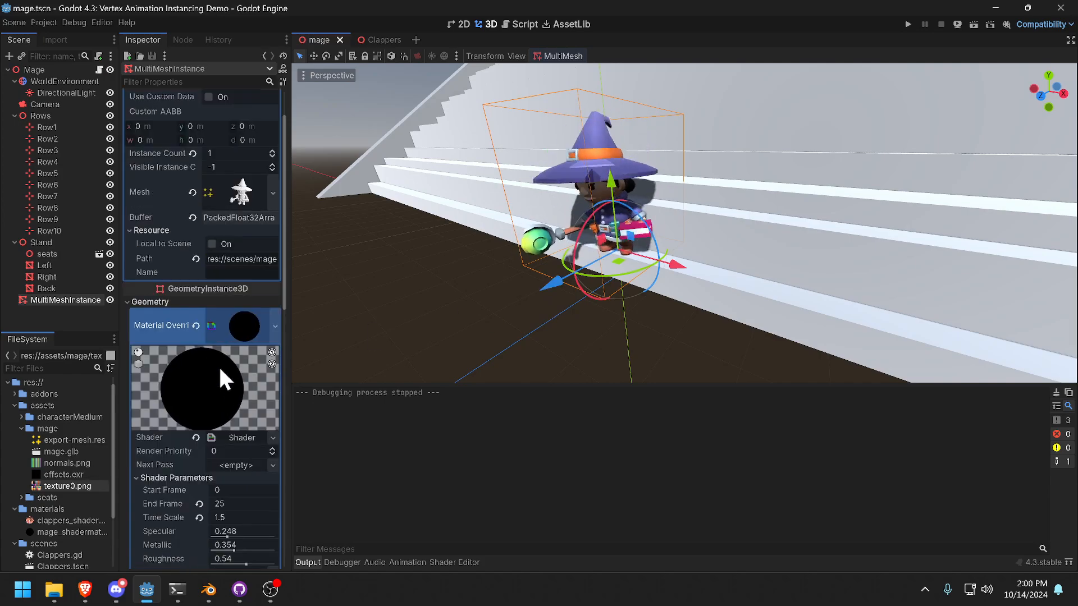
{"action": "scroll", "coordinate": [237, 351], "scroll_direction": "down", "scroll_amount": 2}
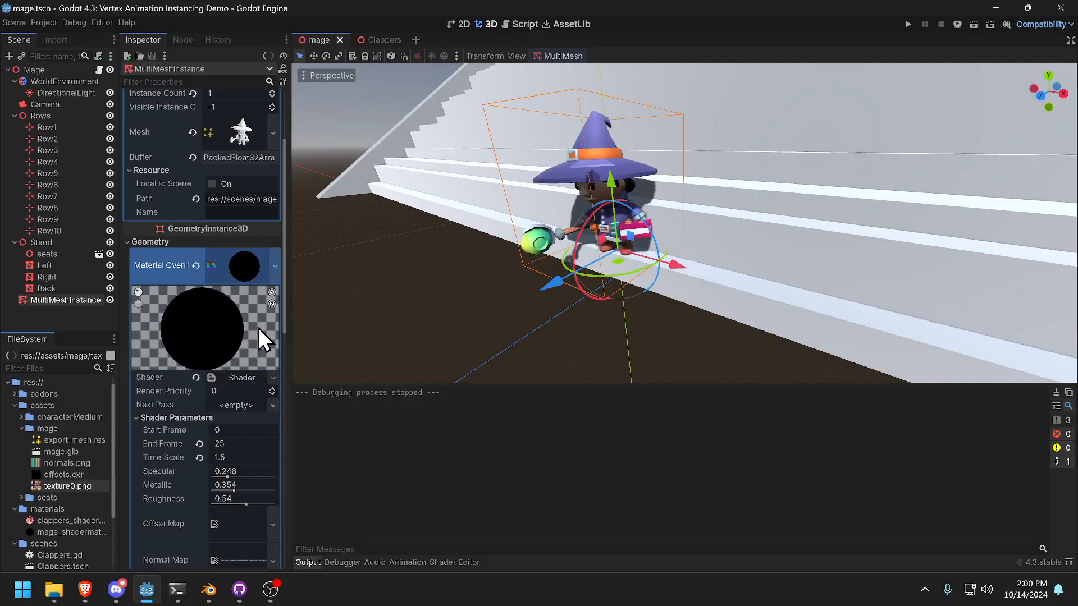
{"action": "scroll", "coordinate": [253, 328], "scroll_direction": "down", "scroll_amount": 2}
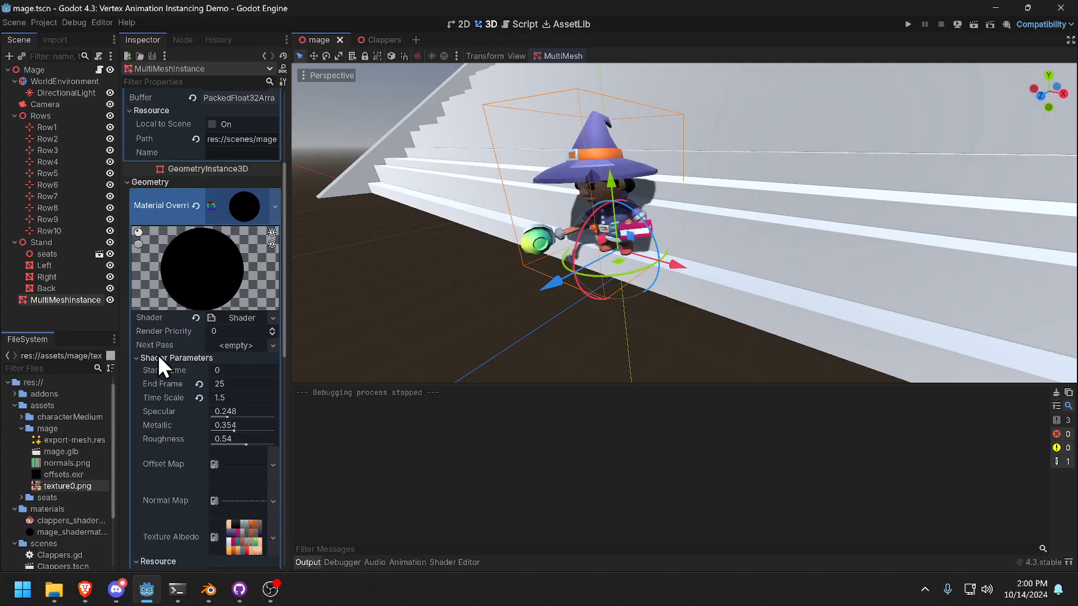
{"action": "left_click", "coordinate": [239, 319]}
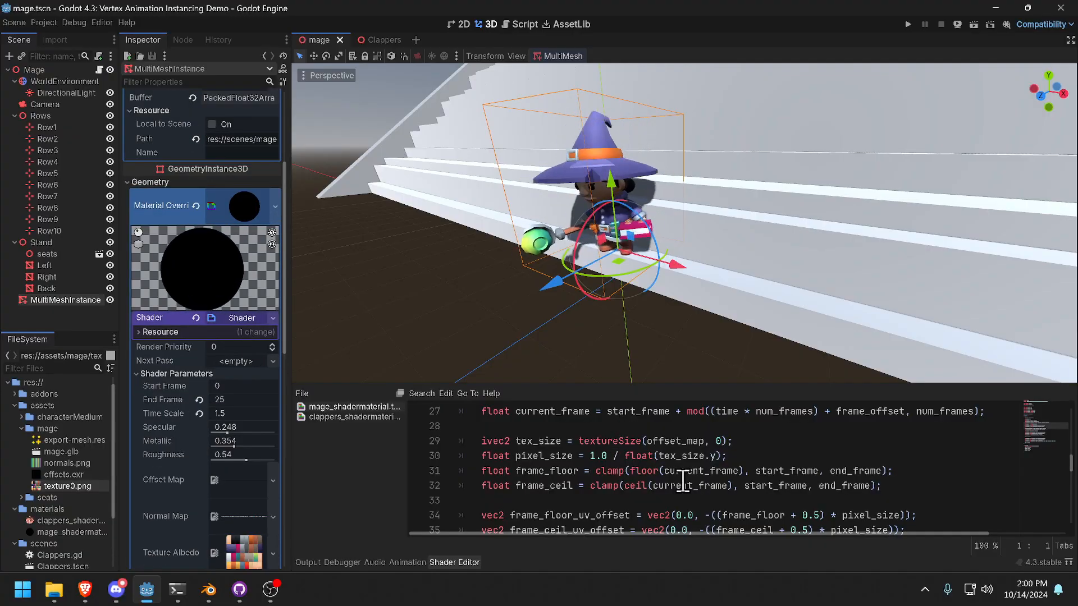
{"action": "scroll", "coordinate": [683, 481], "scroll_direction": "down", "scroll_amount": 6}
{"action": "scroll", "coordinate": [684, 482], "scroll_direction": "up", "scroll_amount": 8}
{"action": "scroll", "coordinate": [685, 484], "scroll_direction": "down", "scroll_amount": 10}
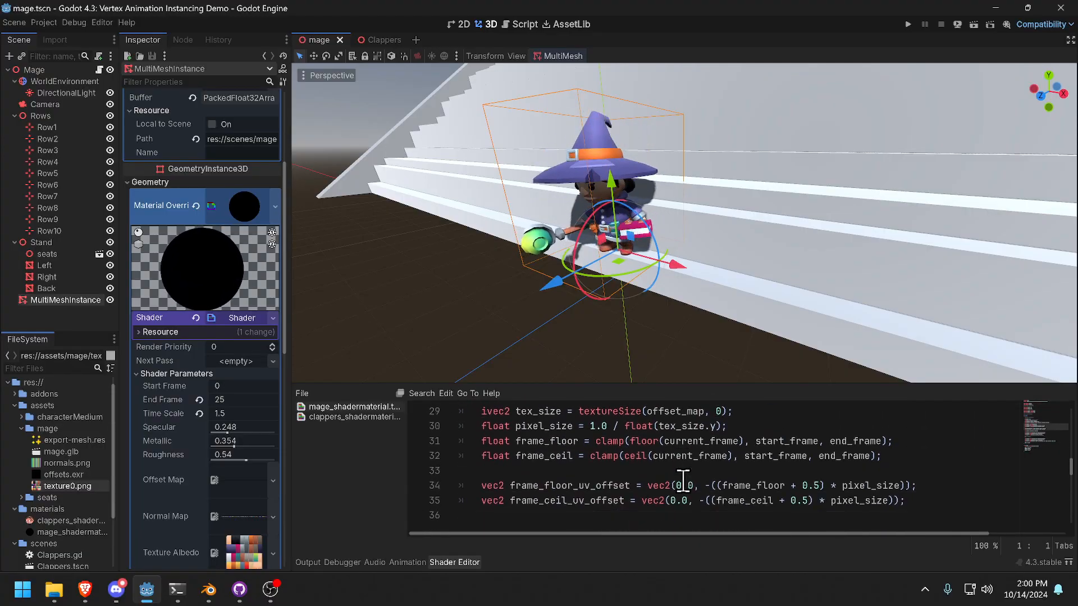
{"action": "scroll", "coordinate": [567, 448], "scroll_direction": "down", "scroll_amount": 1}
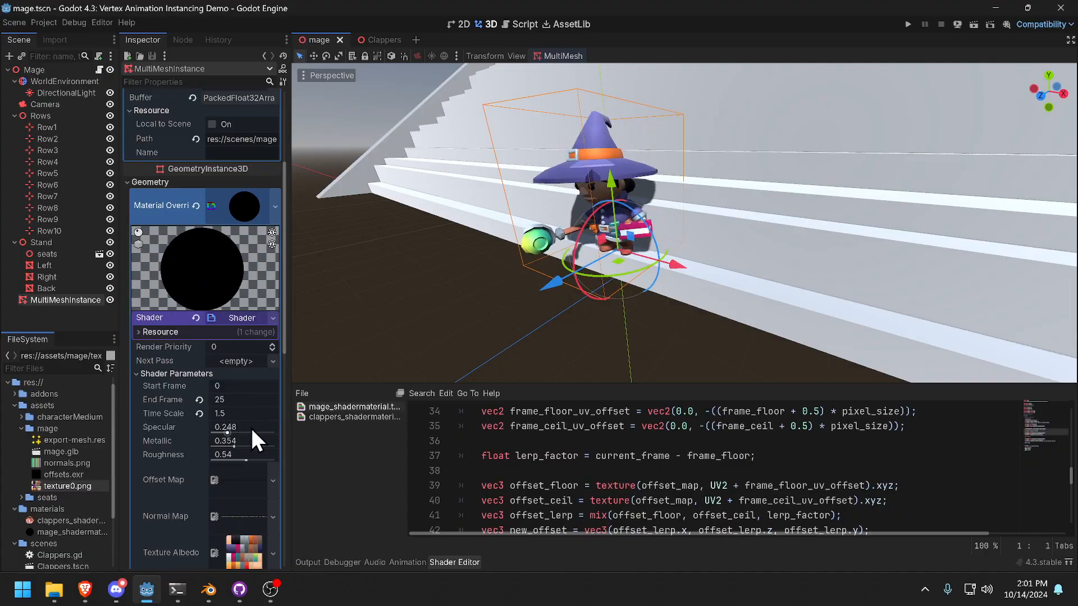
Try a Time Scale of 3 in the mage shader parameters, and set it back to 1.5.
{"action": "left_click", "coordinate": [237, 413]}
{"action": "type", "text": "3"}
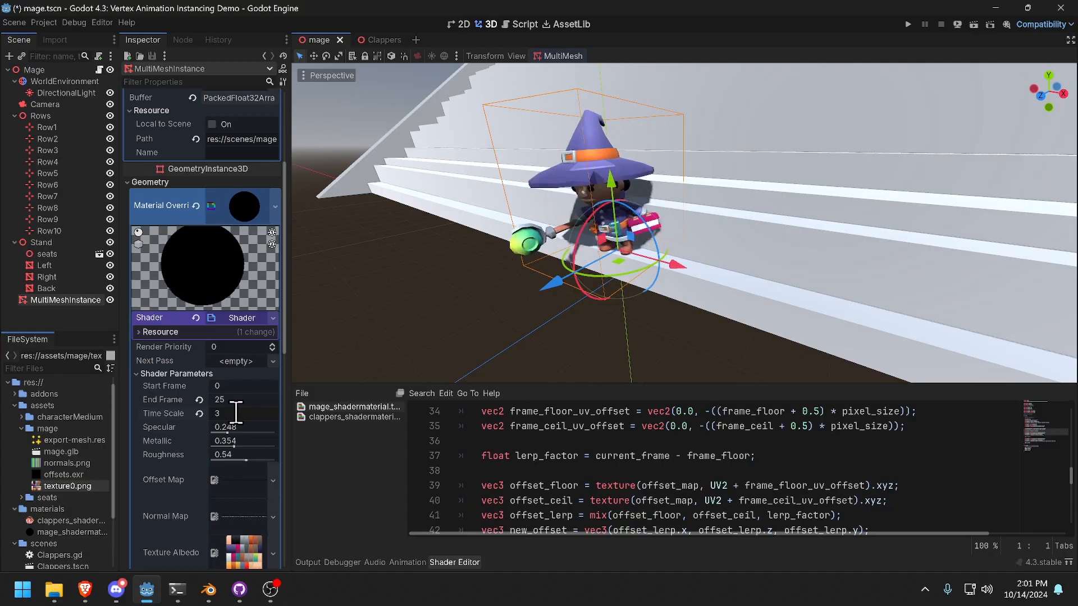
{"action": "key", "text": "BackSpace"}
{"action": "type", "text": "1/"}
{"action": "key", "text": "BackSpace"}
{"action": "type", "text": ".5"}
{"action": "key", "text": "Return"}
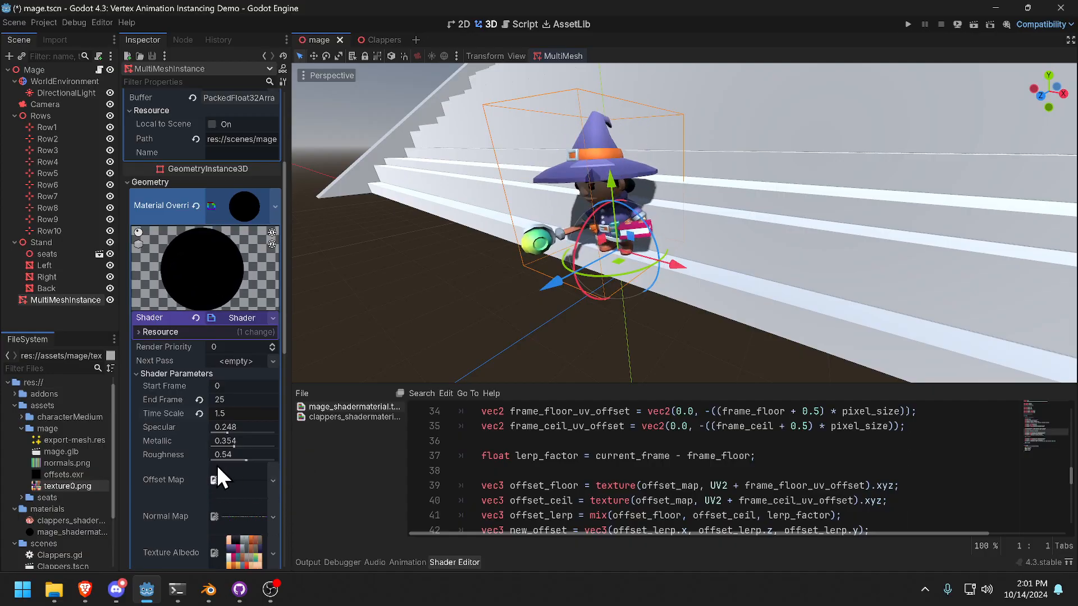
Expand the Normal Map shader parameter and examine its texture along with the Offset Map and Texture Albedo entries.
{"action": "scroll", "coordinate": [213, 466], "scroll_direction": "down", "scroll_amount": 1}
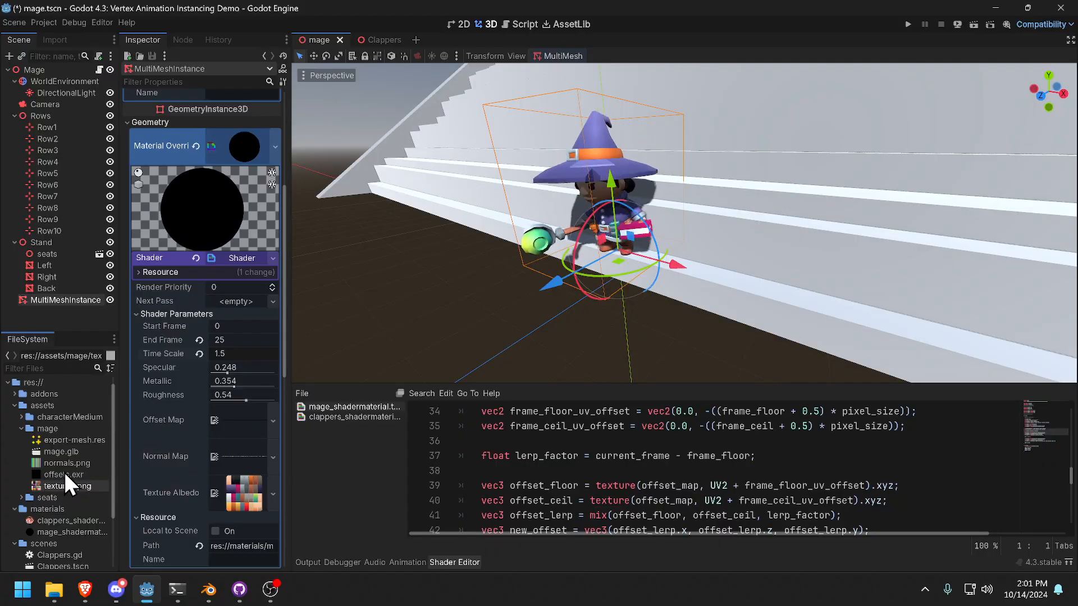
{"action": "left_click_drag", "start_coordinate": [59, 463], "coordinate": [240, 457]}
{"action": "scroll", "coordinate": [224, 494], "scroll_direction": "down", "scroll_amount": 2}
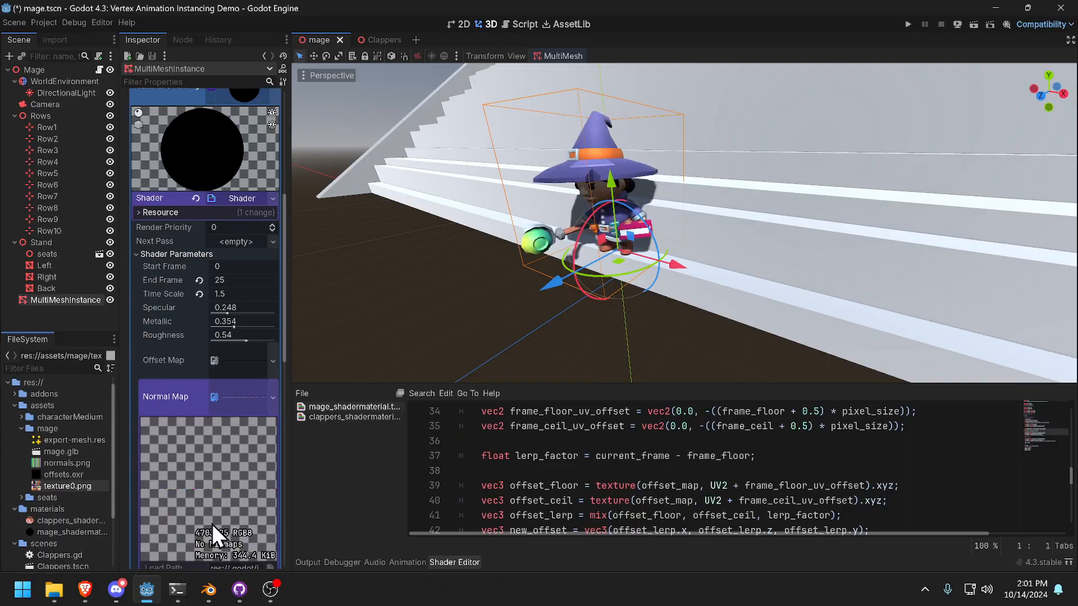
{"action": "scroll", "coordinate": [213, 513], "scroll_direction": "down", "scroll_amount": 2}
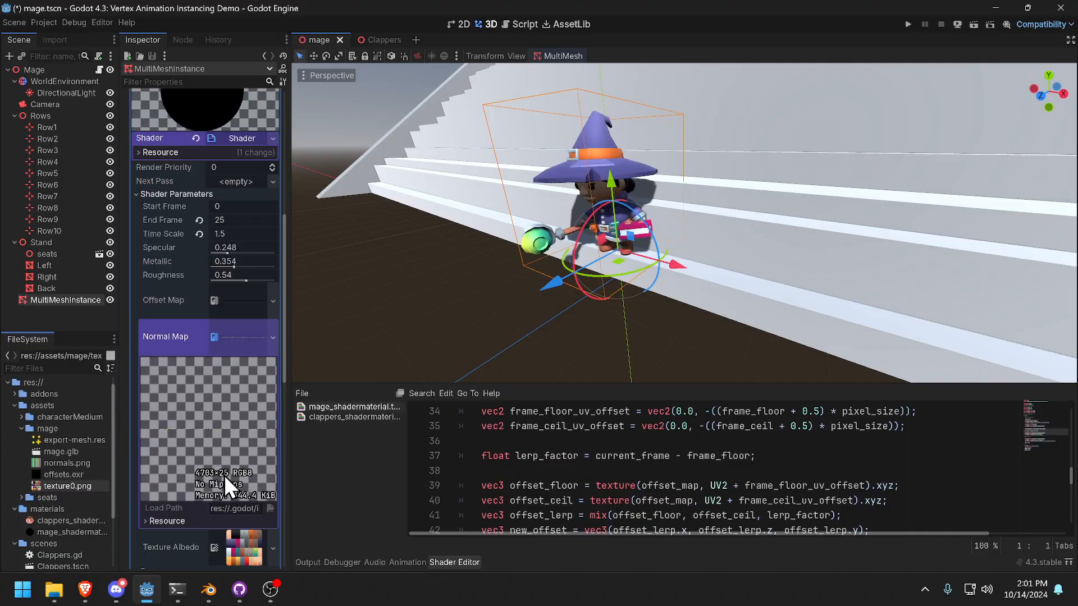
{"action": "scroll", "coordinate": [228, 487], "scroll_direction": "up", "scroll_amount": 2}
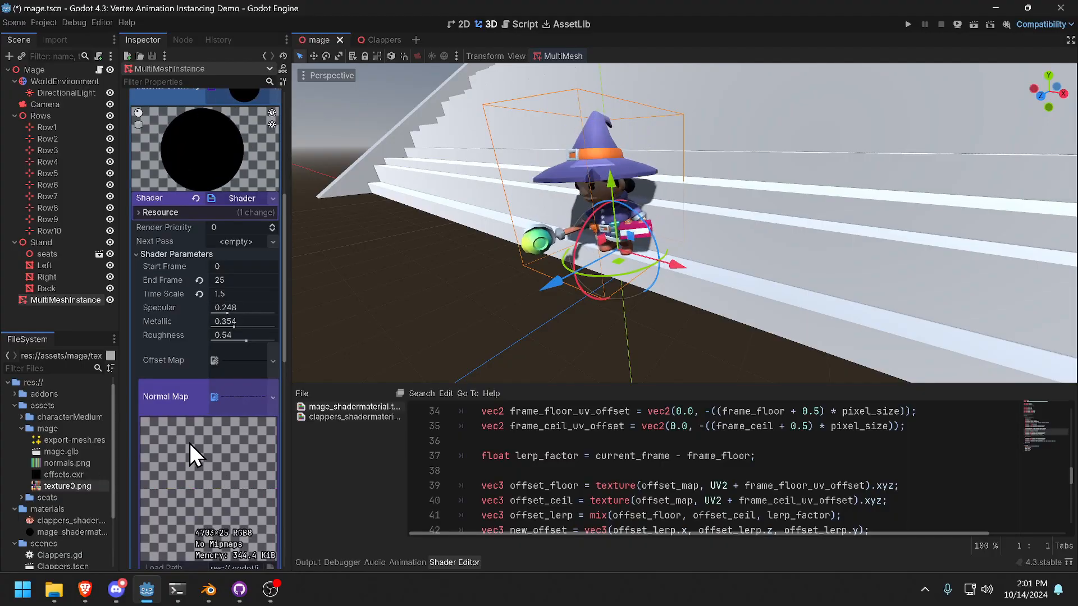
{"action": "scroll", "coordinate": [219, 358], "scroll_direction": "down", "scroll_amount": 2}
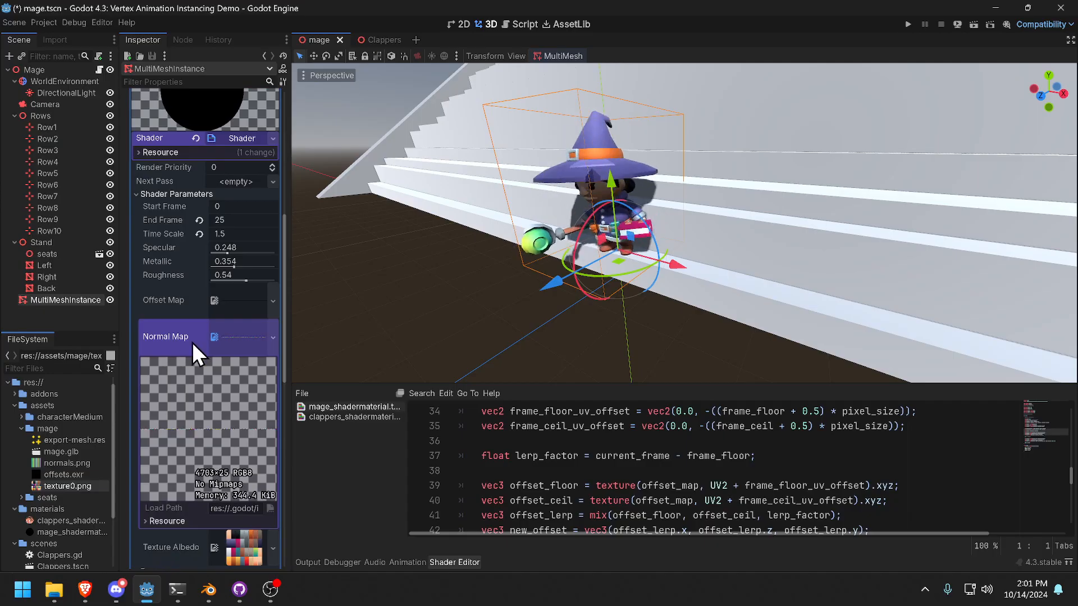
{"action": "scroll", "coordinate": [219, 365], "scroll_direction": "down", "scroll_amount": 4}
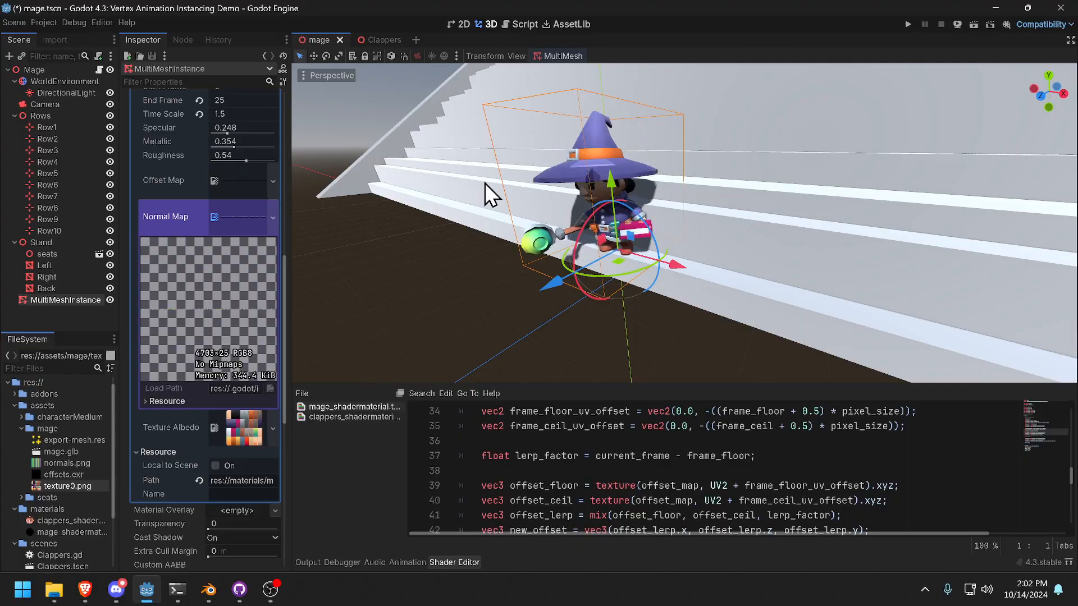
Switch to the browser, open the issue "Issues when upgrading to Godot 4" in the yanorax/Godot-VertexAnimation-Demo repository, and play its screen recording.
{"action": "mouse_move", "coordinate": [85, 590]}
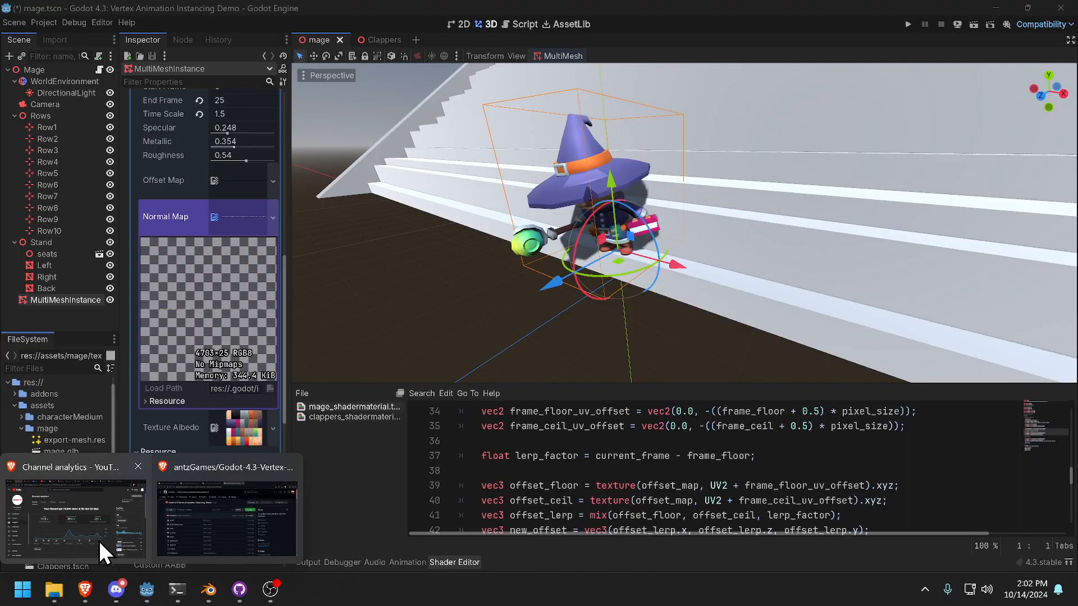
{"action": "left_click", "coordinate": [208, 520]}
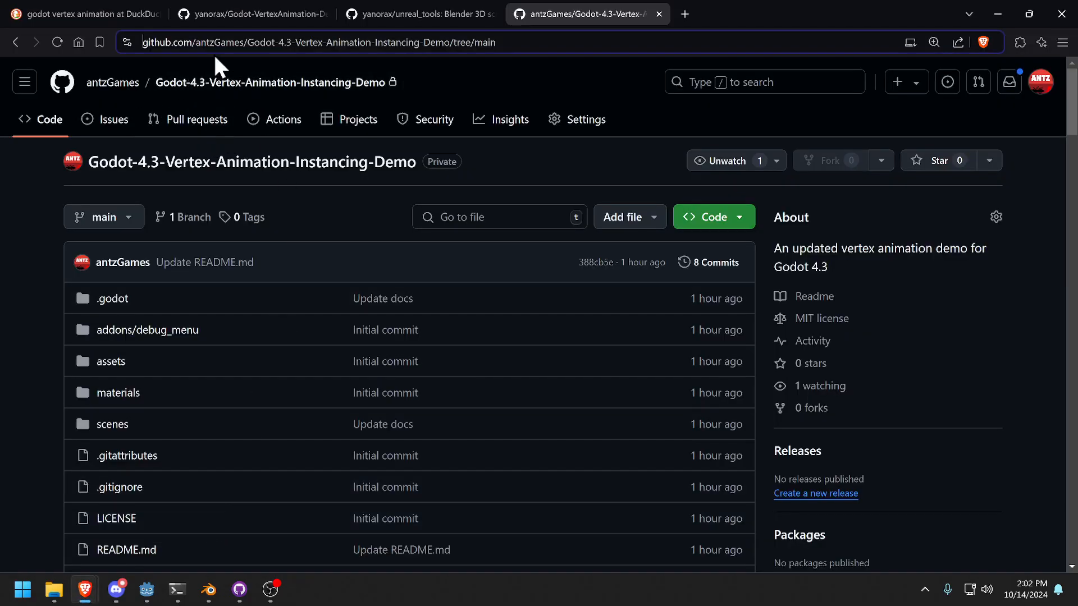
{"action": "left_click", "coordinate": [253, 15]}
{"action": "scroll", "coordinate": [264, 227], "scroll_direction": "up", "scroll_amount": 10}
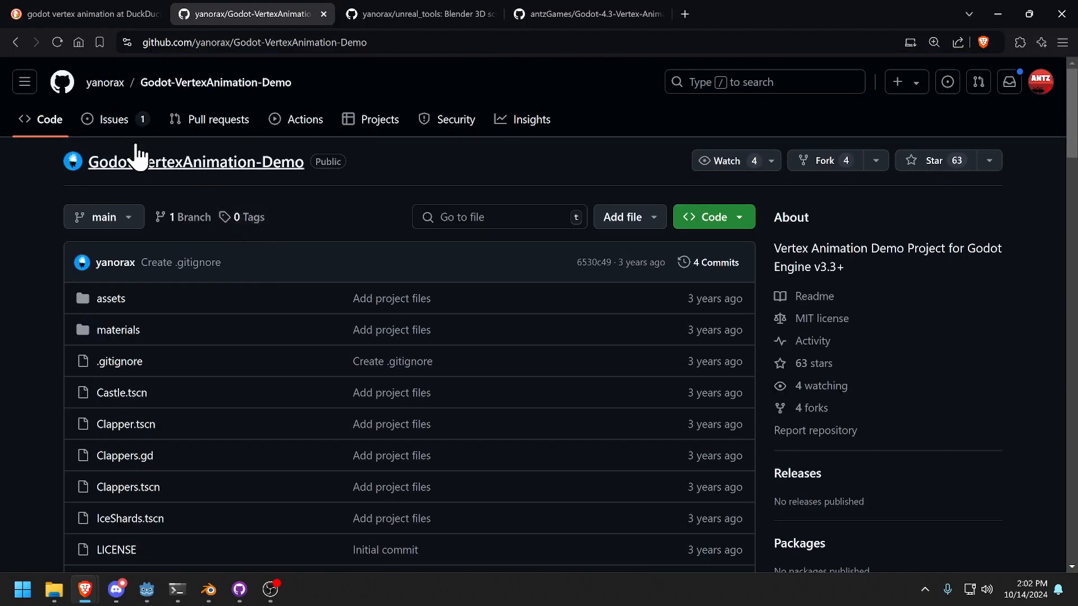
{"action": "left_click", "coordinate": [111, 122]}
{"action": "left_click", "coordinate": [242, 370]}
{"action": "scroll", "coordinate": [505, 413], "scroll_direction": "down", "scroll_amount": 5}
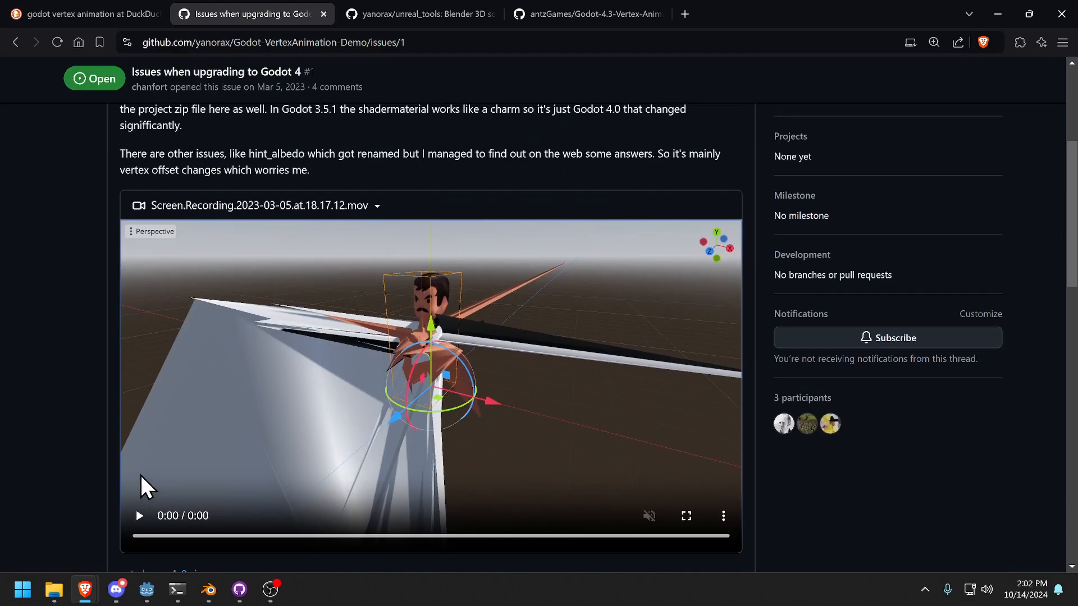
{"action": "left_click", "coordinate": [139, 516]}
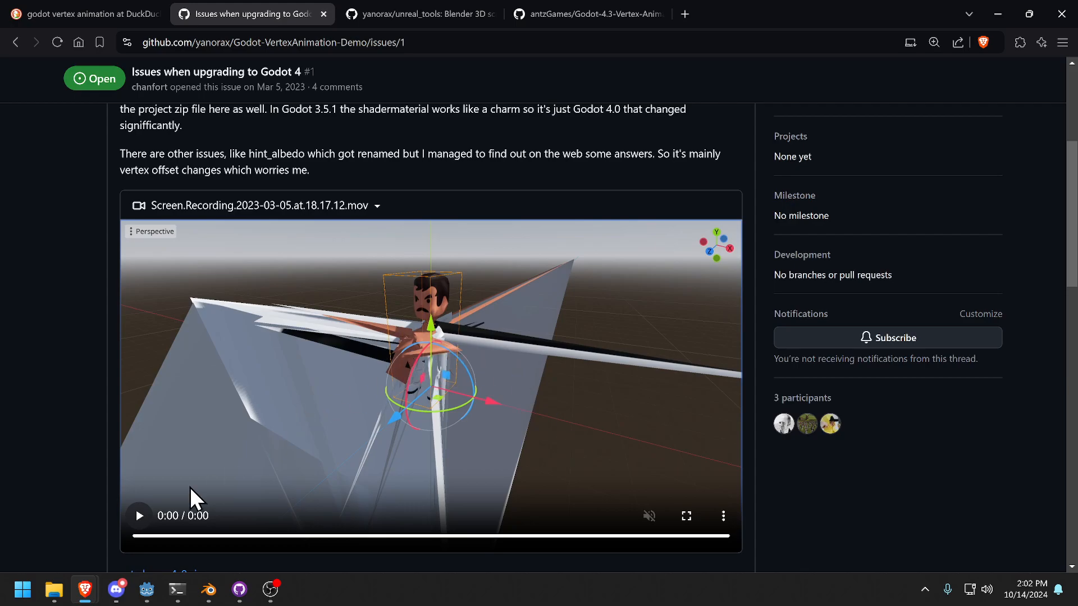
{"action": "left_click", "coordinate": [138, 517]}
Switch back to Godot and review the import settings of offsets.exr in the mage assets folder.
{"action": "left_click", "coordinate": [147, 588]}
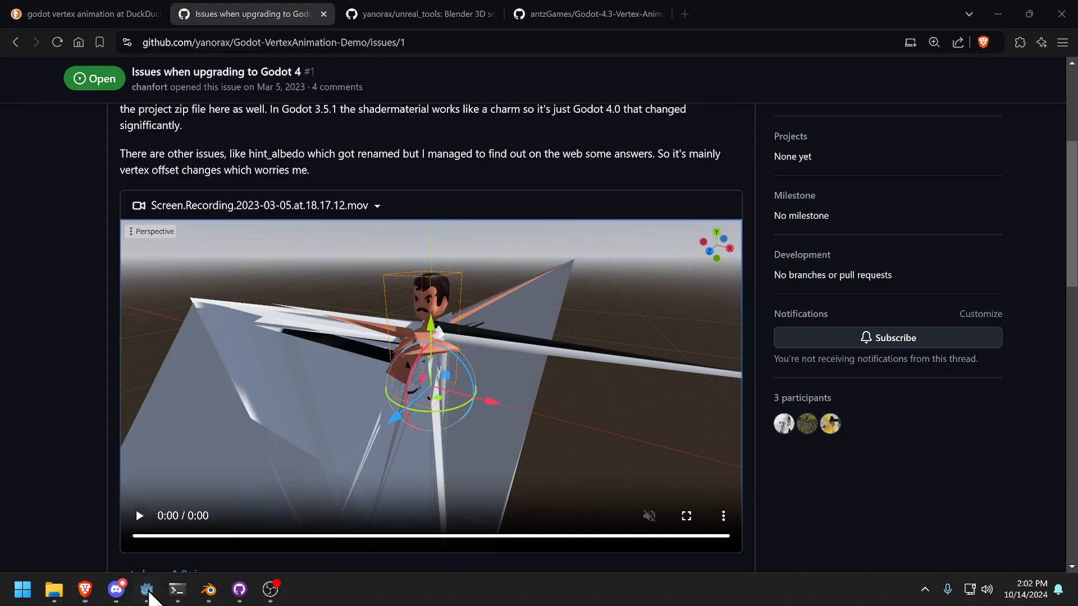
{"action": "left_click", "coordinate": [66, 464]}
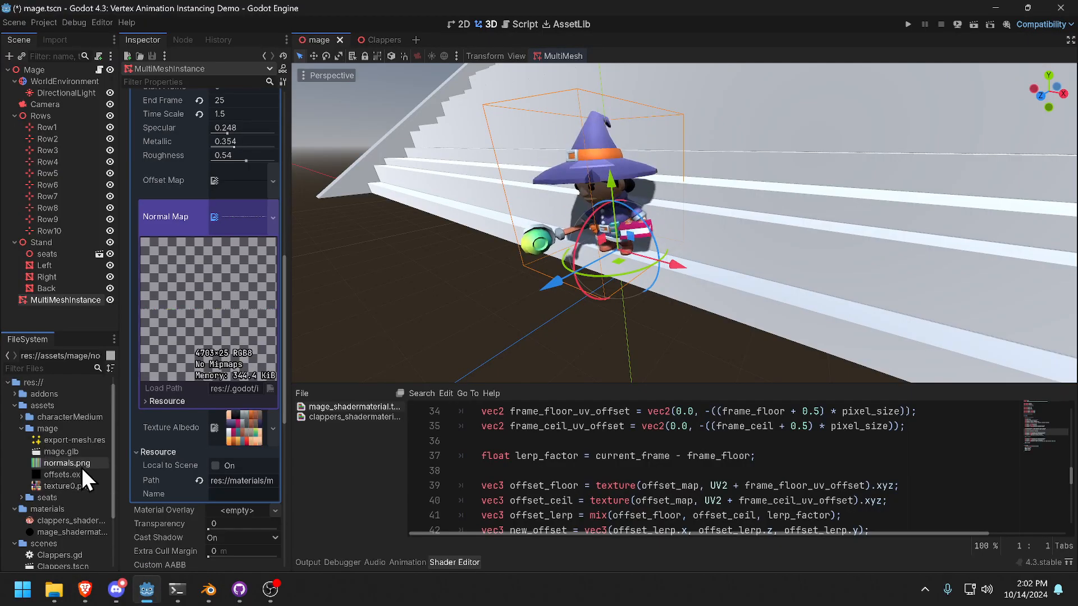
{"action": "left_click", "coordinate": [66, 475]}
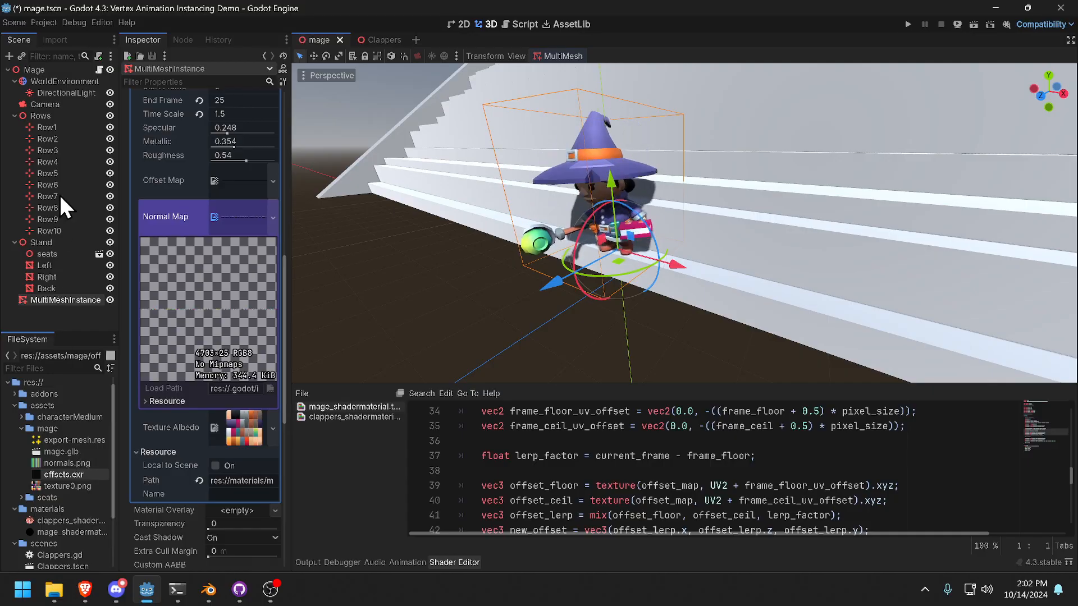
{"action": "left_click", "coordinate": [55, 40]}
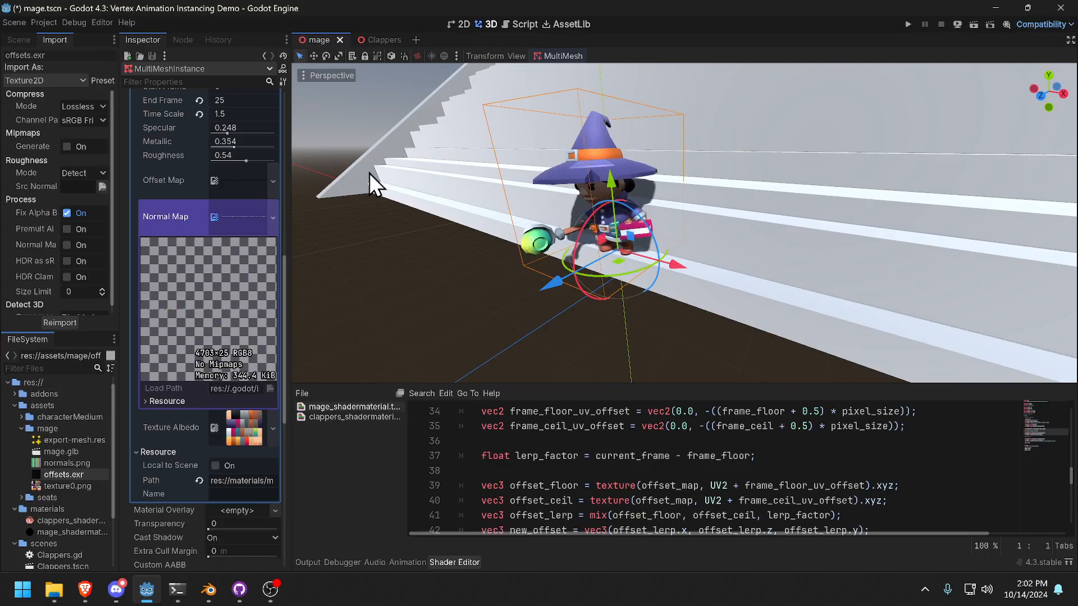
Open the script attached to the Mage root node and read how it sets up the multimesh instances per row and column.
{"action": "left_click", "coordinate": [18, 39]}
{"action": "left_click", "coordinate": [97, 69]}
{"action": "left_click", "coordinate": [99, 69]}
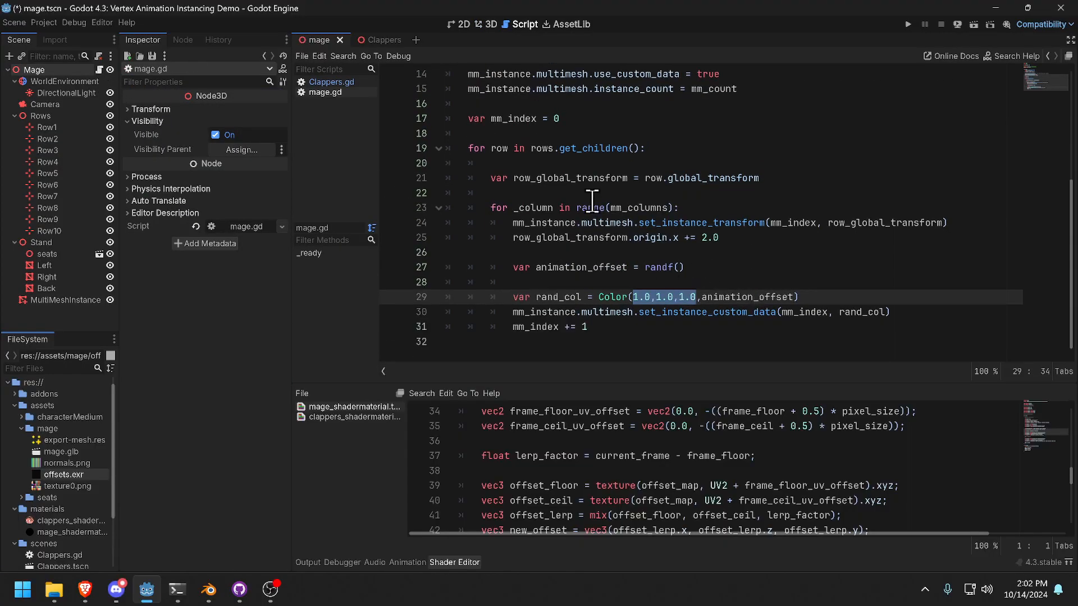
{"action": "scroll", "coordinate": [539, 230], "scroll_direction": "up", "scroll_amount": 3}
{"action": "scroll", "coordinate": [595, 247], "scroll_direction": "down", "scroll_amount": 3}
{"action": "scroll", "coordinate": [582, 163], "scroll_direction": "up", "scroll_amount": 1}
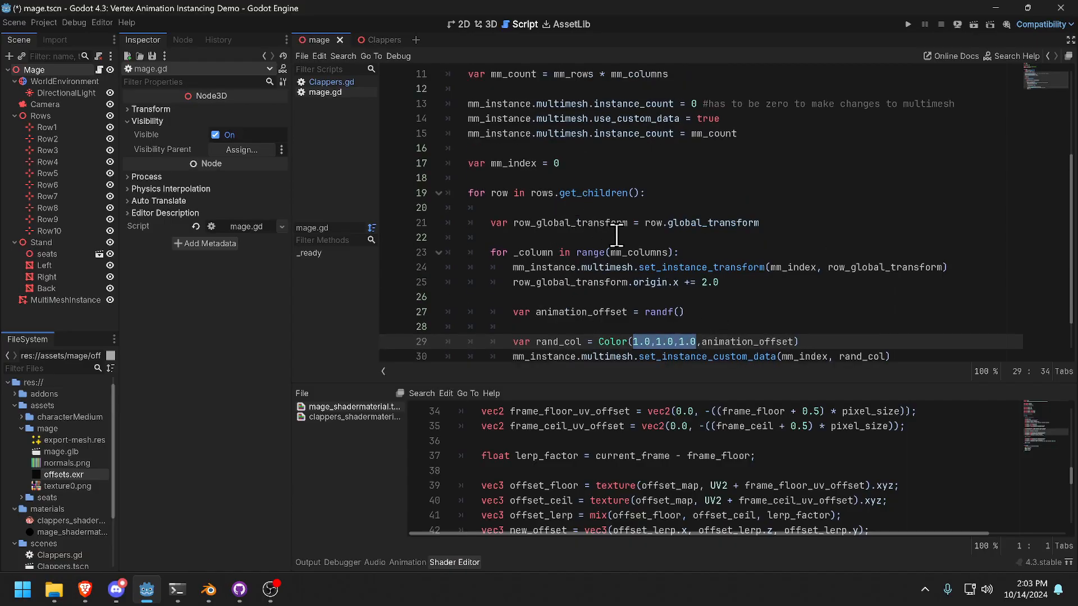
{"action": "scroll", "coordinate": [622, 240], "scroll_direction": "down", "scroll_amount": 1}
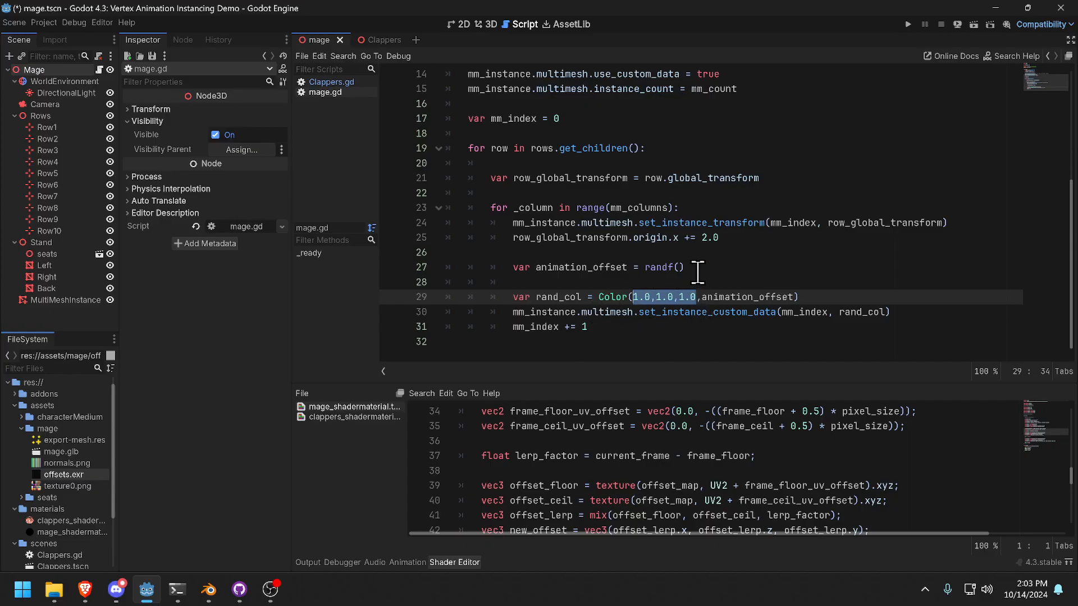
Highlight the animation_offset and rand_col lines in mage.gd, including the 1.0,1.0,1.0 values and the animation_offset argument of Color.
{"action": "left_click", "coordinate": [691, 268]}
{"action": "left_click_drag", "start_coordinate": [686, 267], "coordinate": [534, 270]}
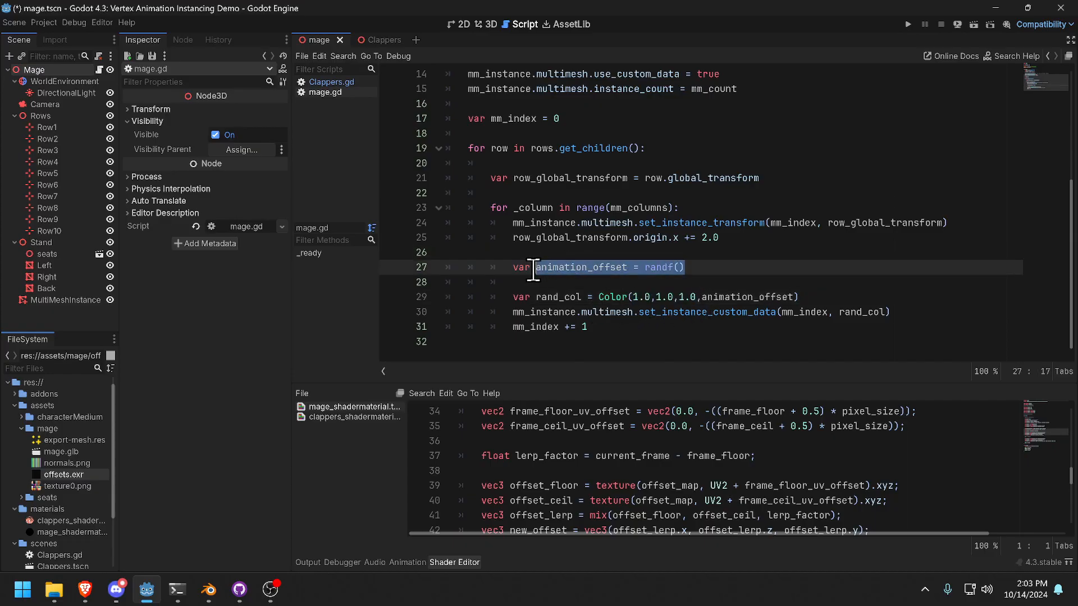
{"action": "left_click", "coordinate": [734, 268]}
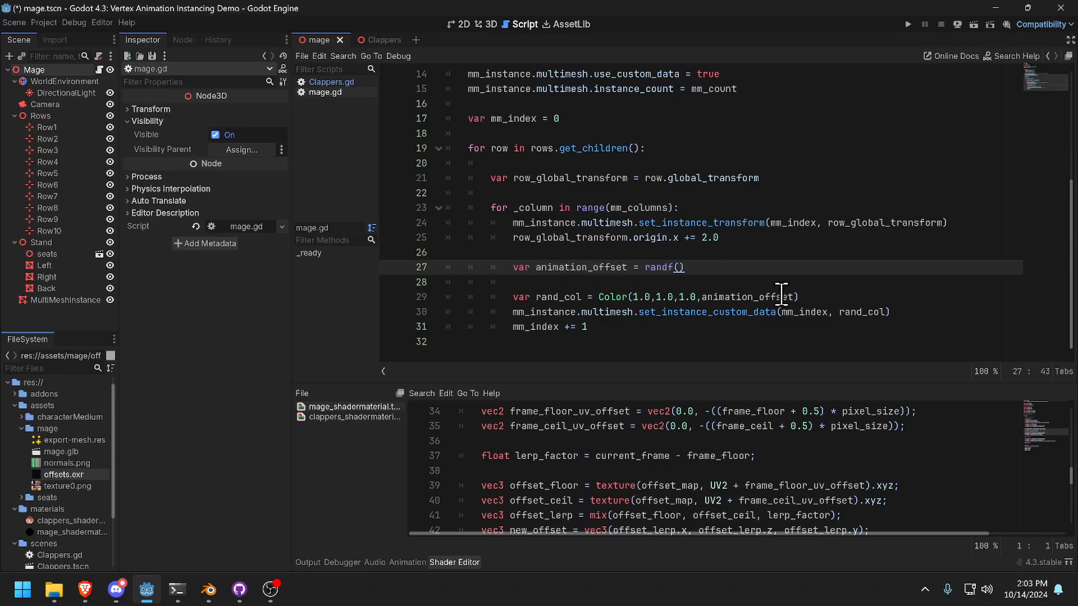
{"action": "left_click_drag", "start_coordinate": [508, 297], "coordinate": [804, 302]}
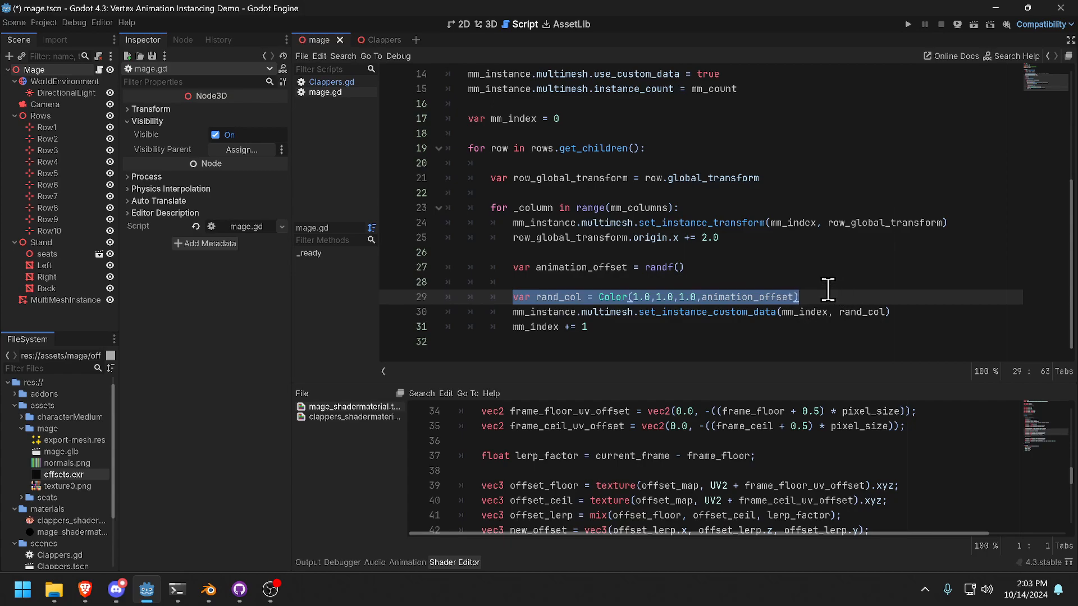
{"action": "left_click", "coordinate": [826, 285]}
{"action": "left_click_drag", "start_coordinate": [697, 298], "coordinate": [634, 297]}
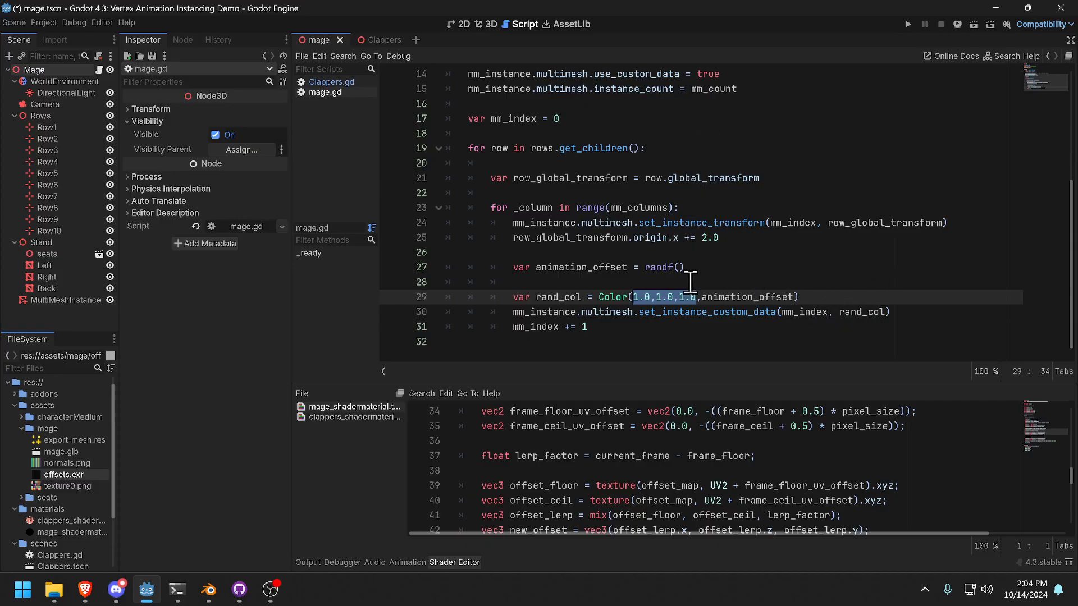
{"action": "left_click_drag", "start_coordinate": [797, 297], "coordinate": [701, 296]}
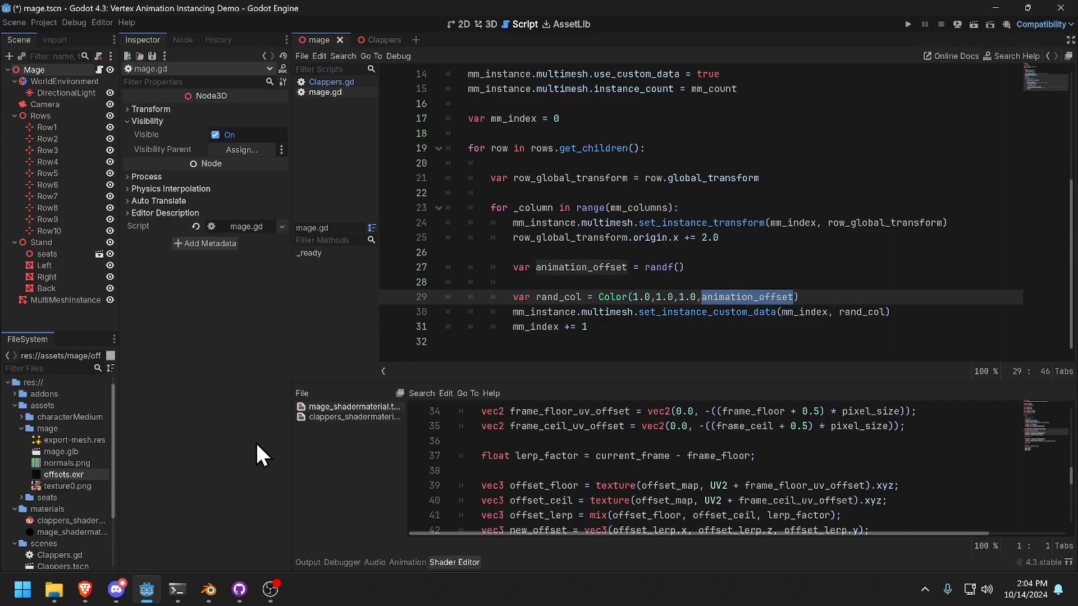
Open the Clappers.tscn scene and its Clappers.gd script, and highlight the lines that compute the palette colours and rand_col.
{"action": "scroll", "coordinate": [84, 489], "scroll_direction": "down", "scroll_amount": 3}
{"action": "double_click", "coordinate": [60, 494]}
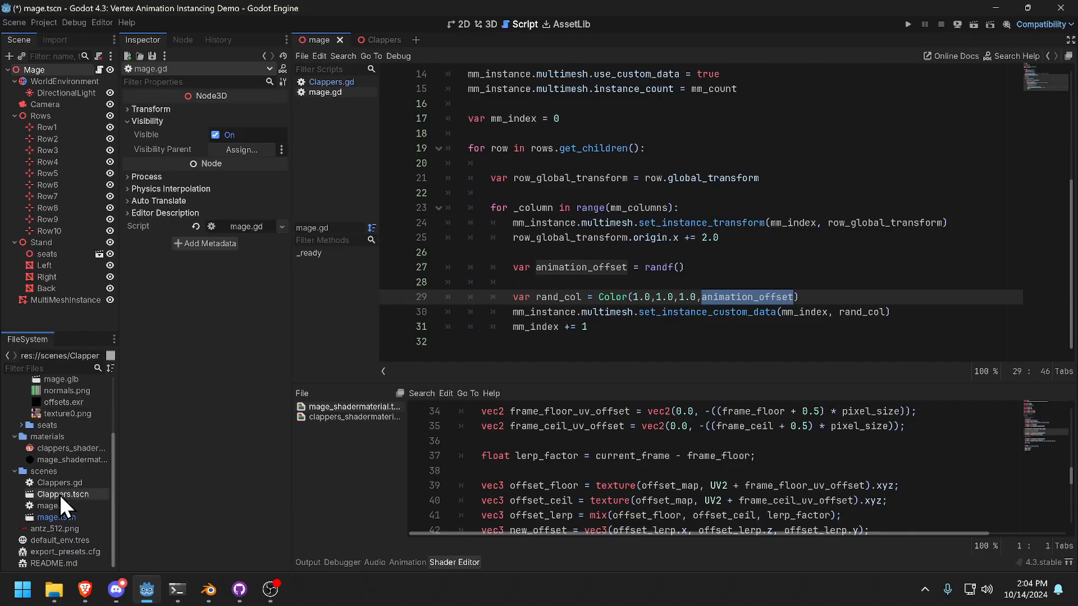
{"action": "left_click", "coordinate": [98, 70]}
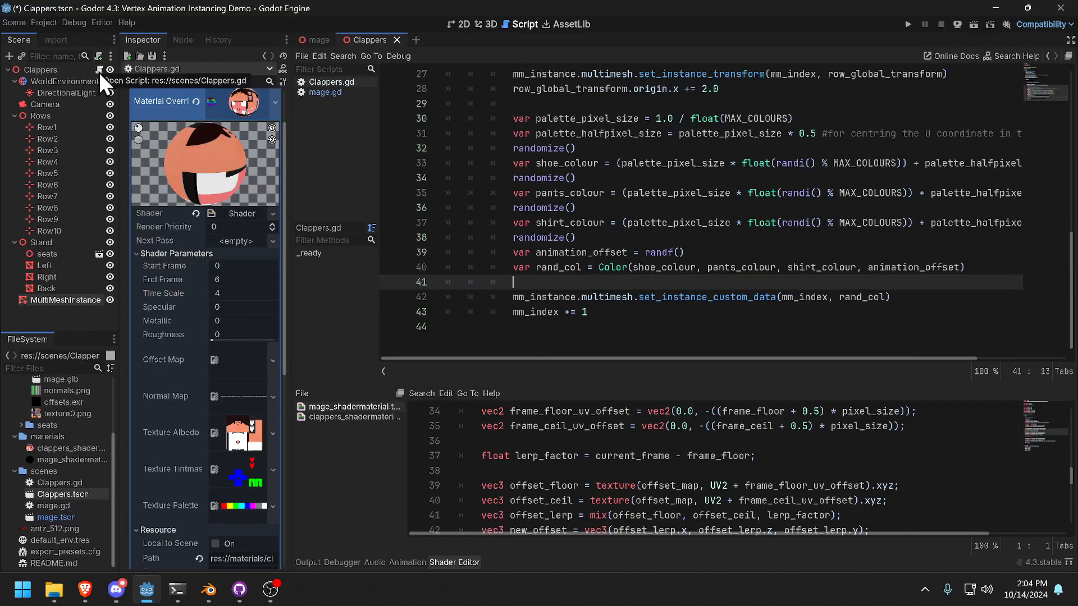
{"action": "scroll", "coordinate": [724, 309], "scroll_direction": "up", "scroll_amount": 2}
{"action": "scroll", "coordinate": [713, 312], "scroll_direction": "down", "scroll_amount": 1}
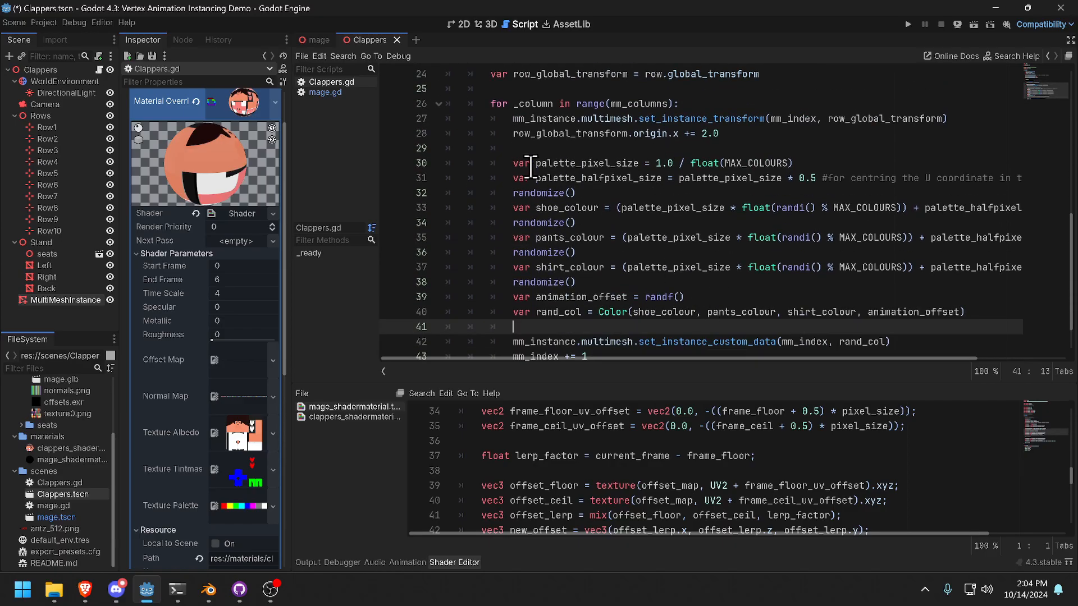
{"action": "left_click_drag", "start_coordinate": [506, 147], "coordinate": [934, 318]}
{"action": "left_click", "coordinate": [1005, 300]}
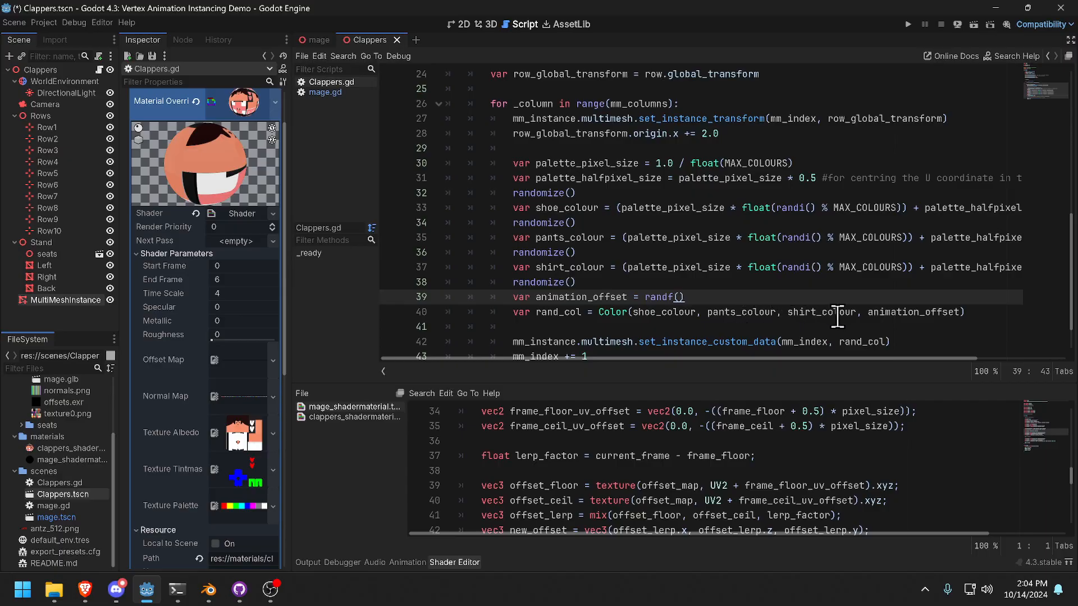
Highlight shoe_colour, pants_colour and shirt_colour in the rand_col line of Clappers.gd, and review the texture parameters and the script's multimesh and palette code.
{"action": "left_click", "coordinate": [633, 312]}
{"action": "left_click_drag", "start_coordinate": [633, 312], "coordinate": [858, 312]}
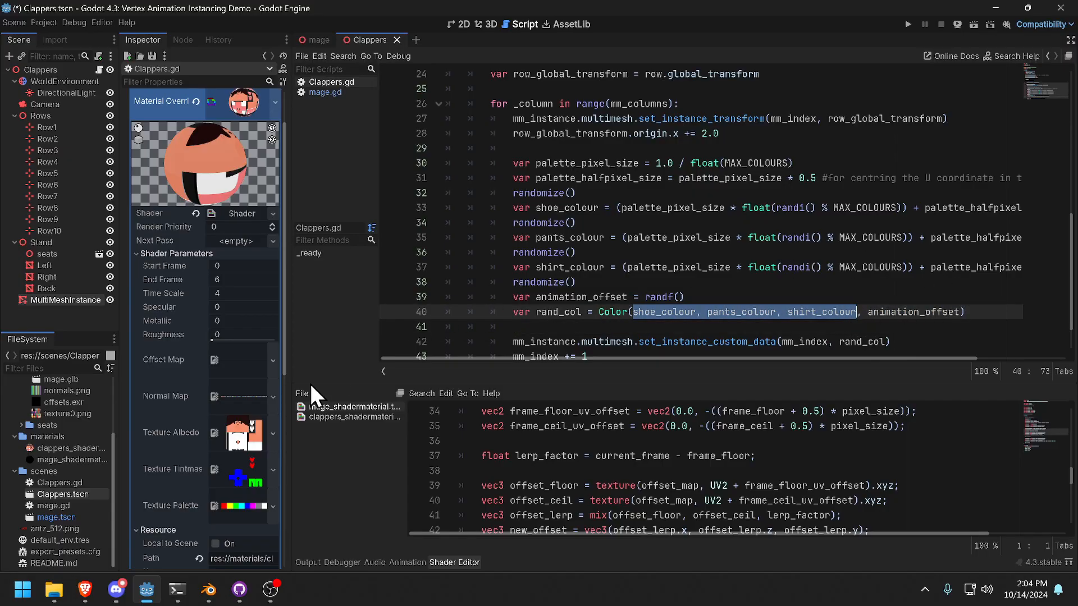
{"action": "scroll", "coordinate": [221, 470], "scroll_direction": "down", "scroll_amount": 1}
{"action": "scroll", "coordinate": [609, 182], "scroll_direction": "up", "scroll_amount": 3}
{"action": "scroll", "coordinate": [609, 181], "scroll_direction": "up", "scroll_amount": 5}
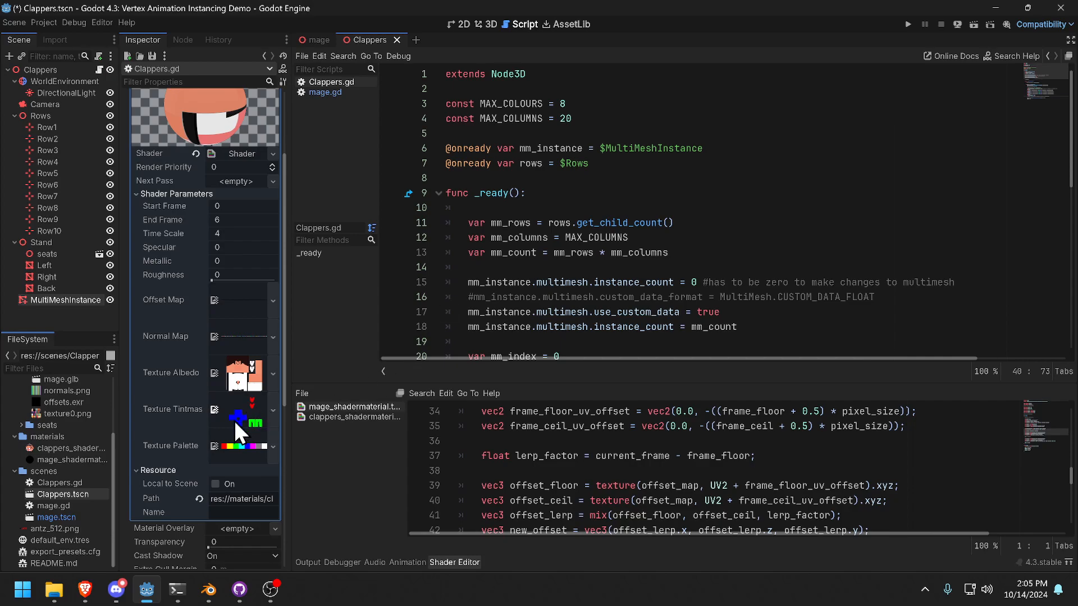
{"action": "scroll", "coordinate": [537, 264], "scroll_direction": "down", "scroll_amount": 4}
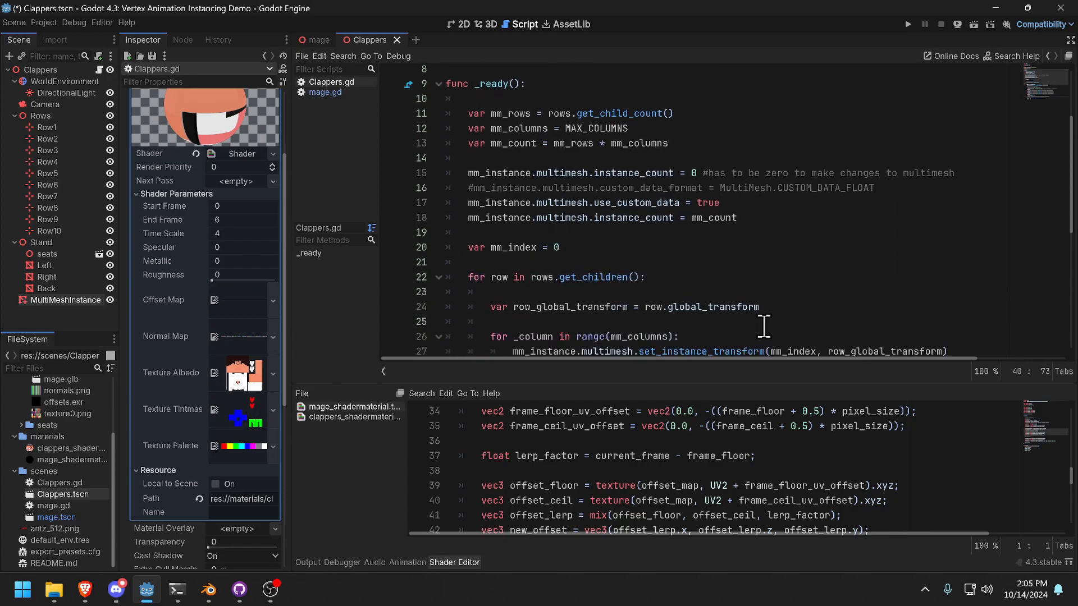
{"action": "scroll", "coordinate": [676, 309], "scroll_direction": "down", "scroll_amount": 1}
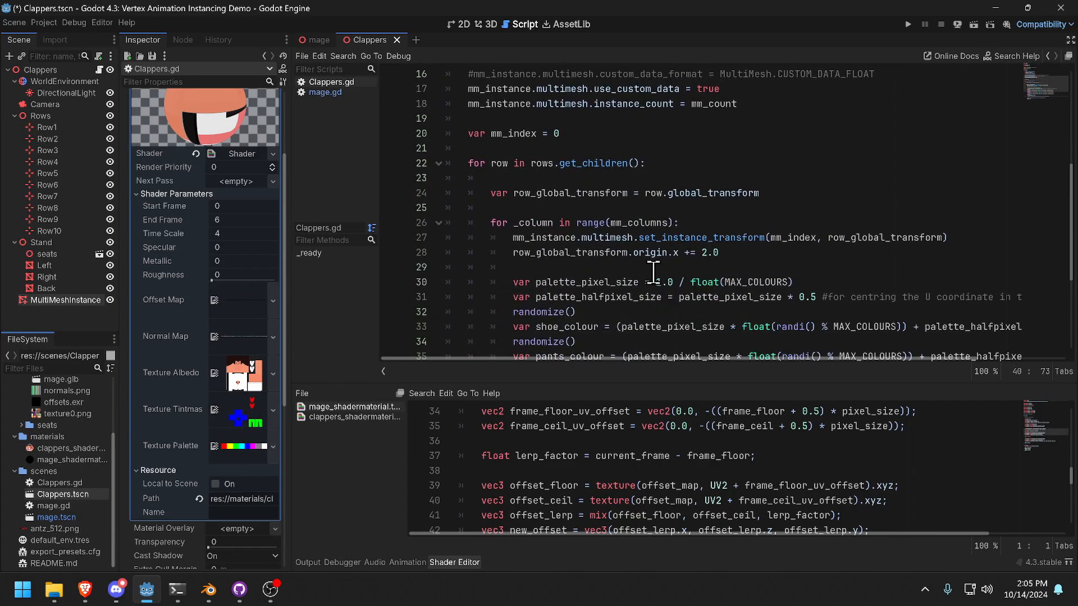
{"action": "scroll", "coordinate": [634, 241], "scroll_direction": "down", "scroll_amount": 2}
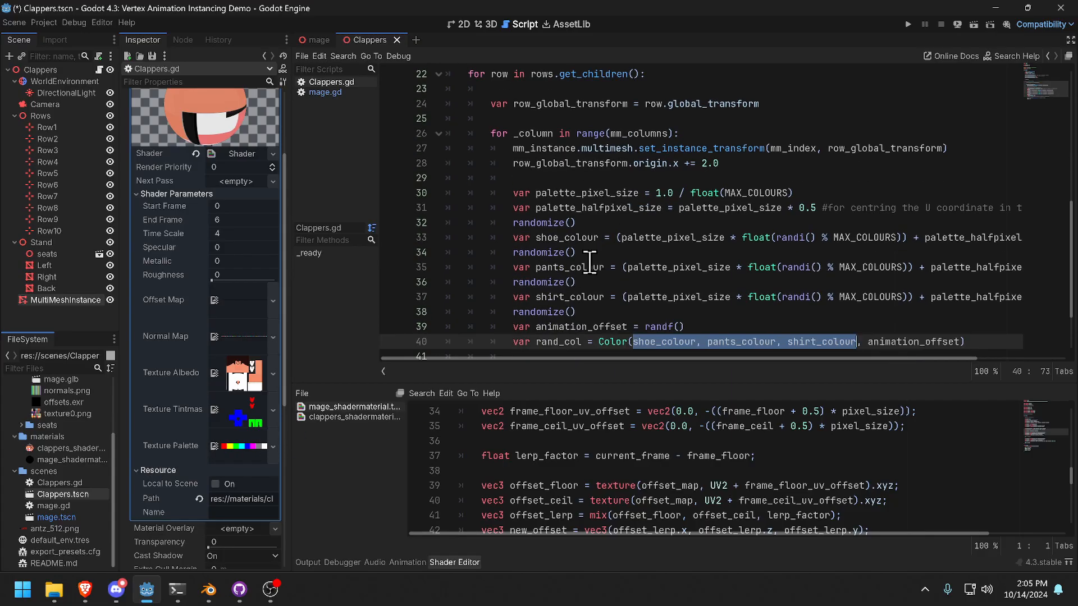
{"action": "right_click", "coordinate": [77, 507]}
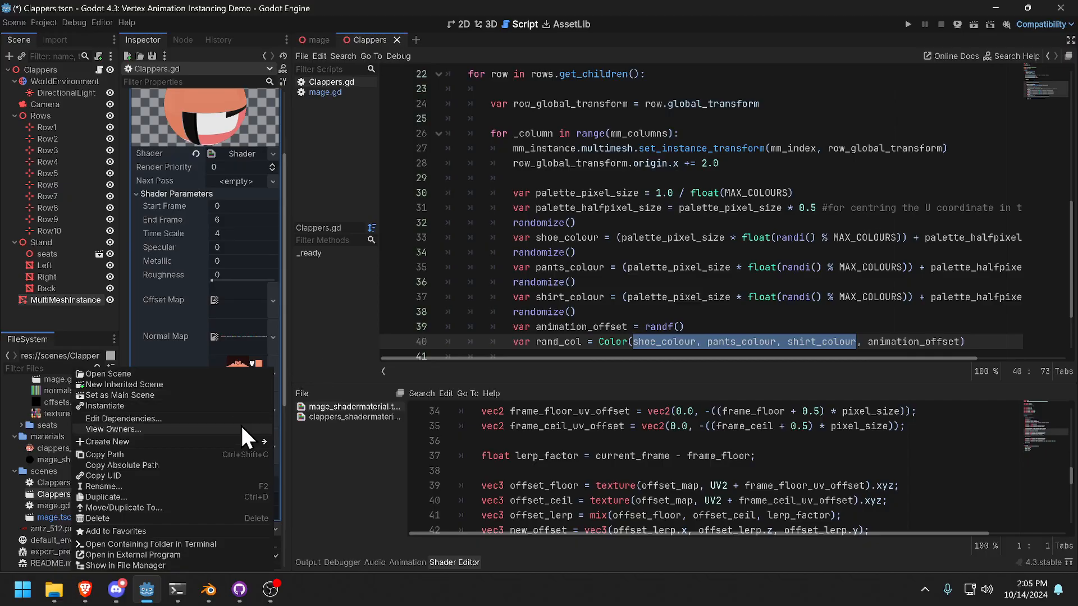
{"action": "left_click", "coordinate": [680, 247], "text": "shift"}
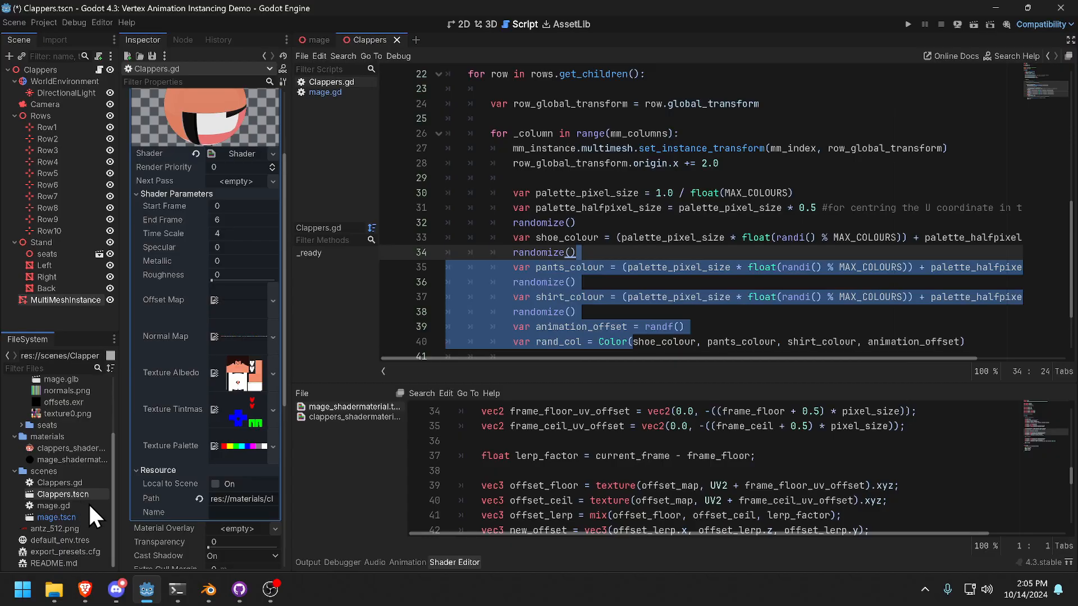
{"action": "left_click", "coordinate": [730, 239]}
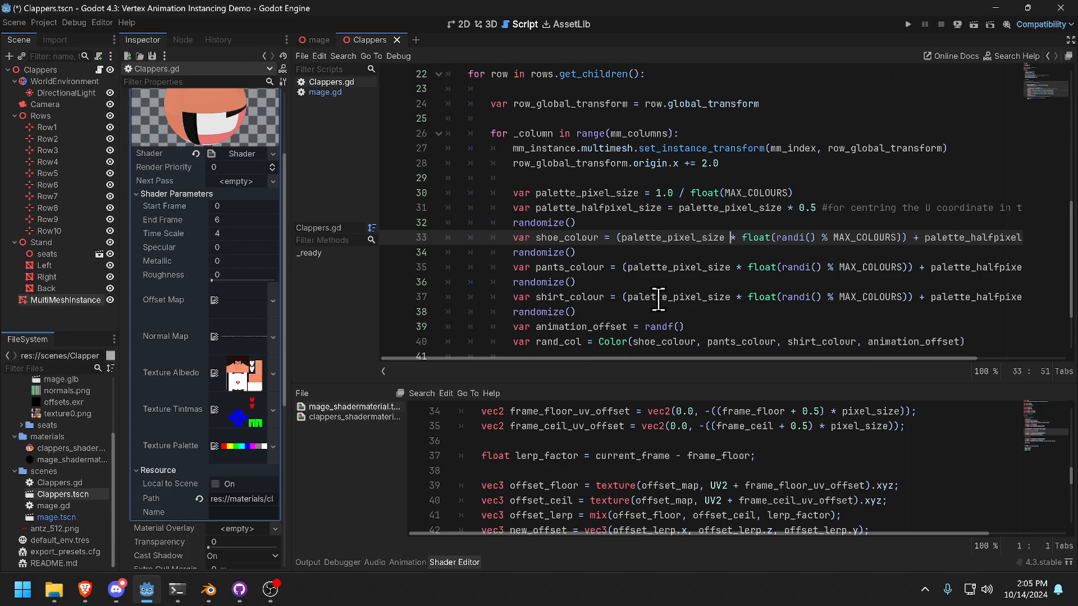
{"action": "scroll", "coordinate": [683, 305], "scroll_direction": "down", "scroll_amount": 1}
{"action": "scroll", "coordinate": [683, 306], "scroll_direction": "up", "scroll_amount": 1}
Return to the mage scene and view the available rendering methods without changing the selected one.
{"action": "left_click", "coordinate": [316, 40]}
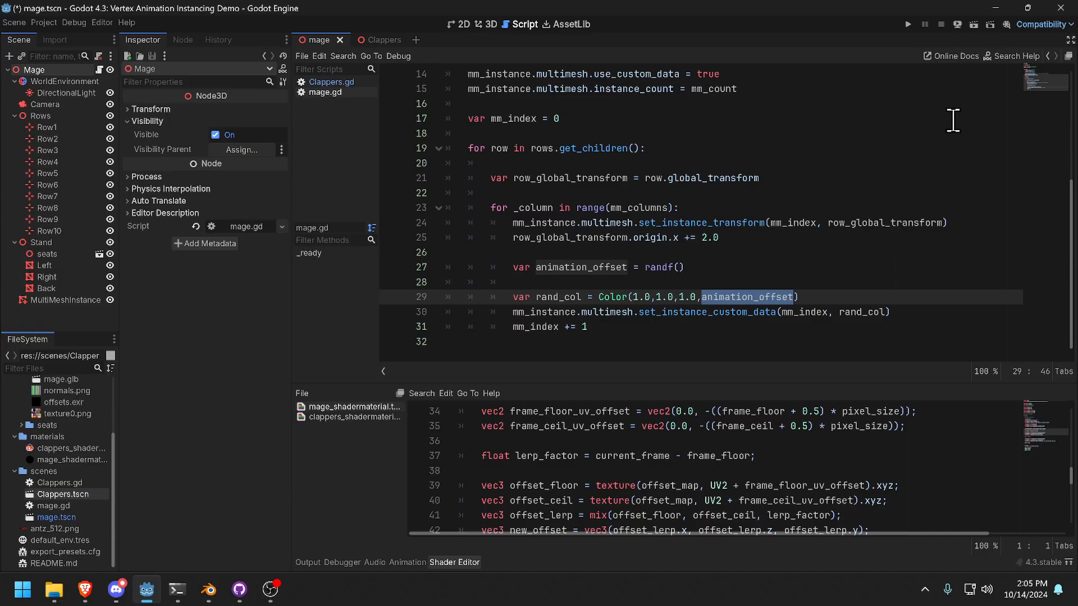
{"action": "left_click", "coordinate": [1068, 26]}
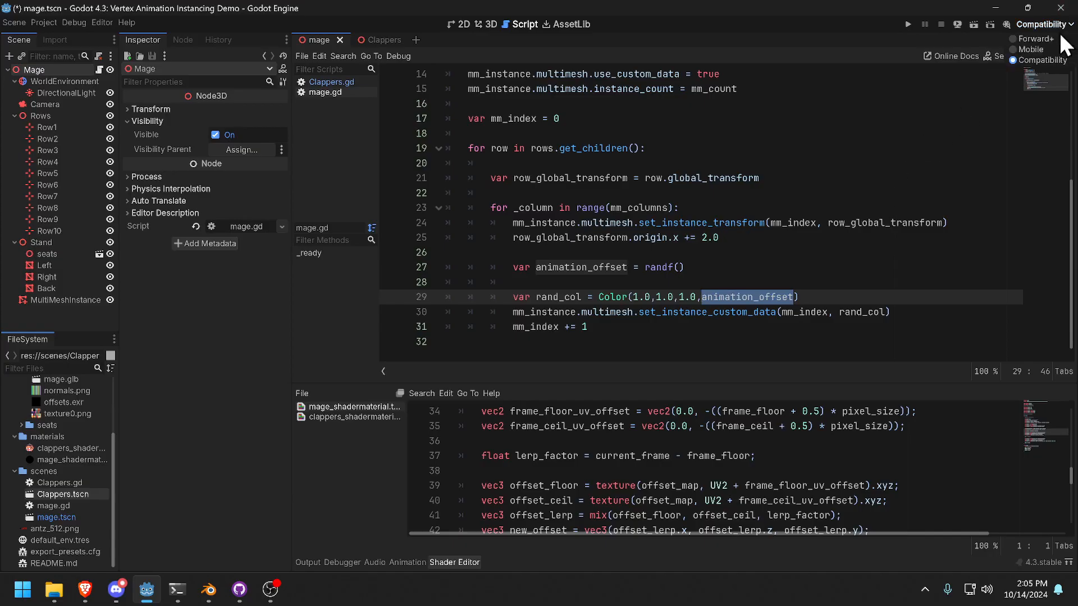
{"action": "left_click", "coordinate": [627, 192], "text": "shift"}
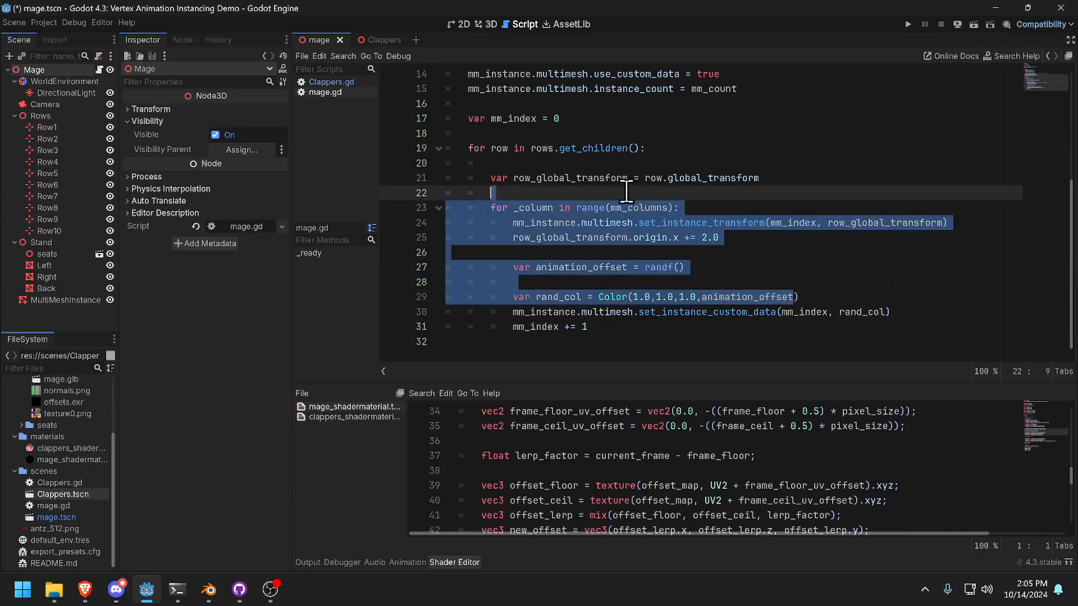
{"action": "left_click", "coordinate": [744, 162]}
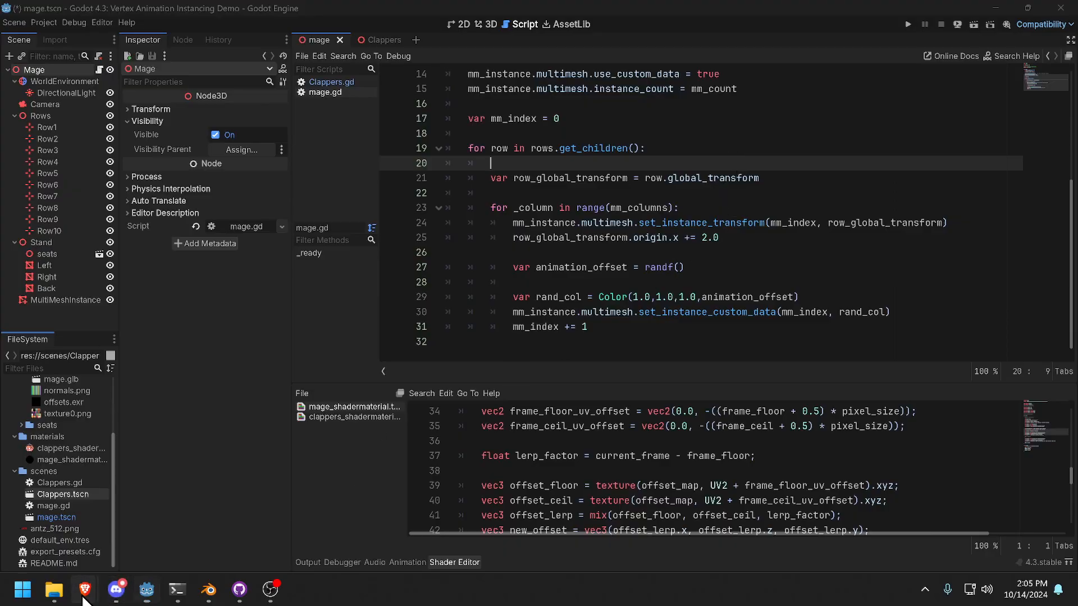
Switch to the Brave browser and review the README of the antzGames Godot-4.3-Vertex-Animation-Instancing-Demo repository, including the Blender add-on guide and Godot import instructions.
{"action": "mouse_move", "coordinate": [85, 590]}
{"action": "left_click", "coordinate": [221, 524]}
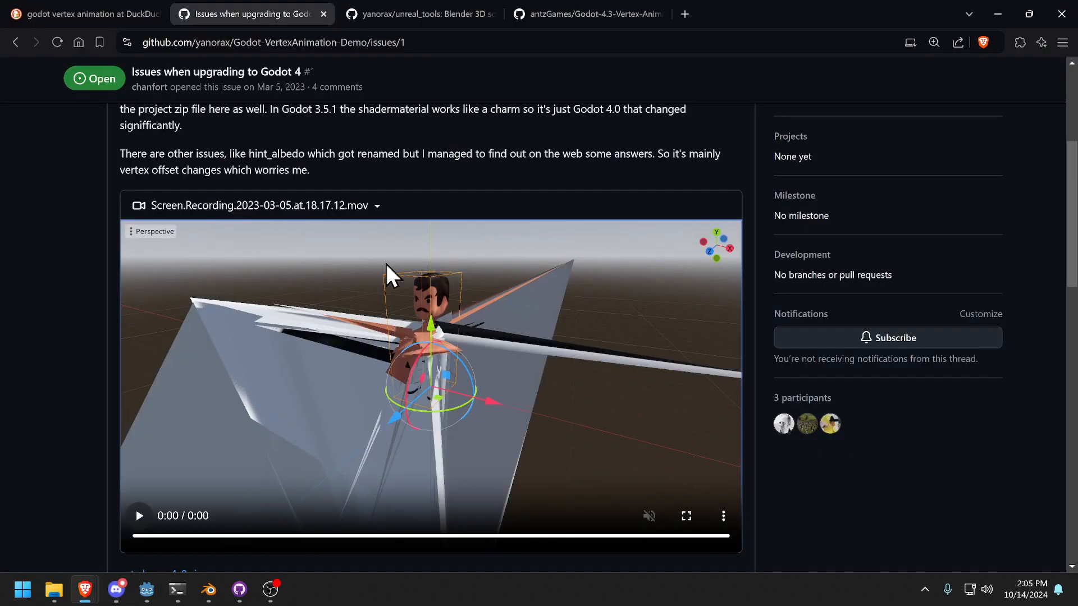
{"action": "left_click", "coordinate": [554, 12]}
{"action": "scroll", "coordinate": [565, 270], "scroll_direction": "down", "scroll_amount": 15}
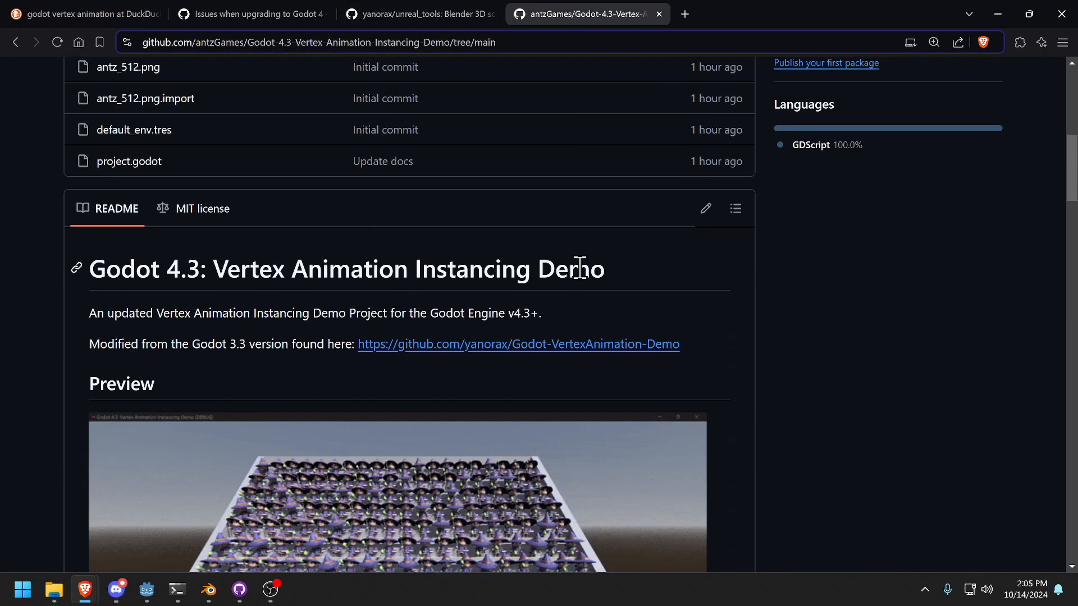
{"action": "scroll", "coordinate": [651, 270], "scroll_direction": "up", "scroll_amount": 3}
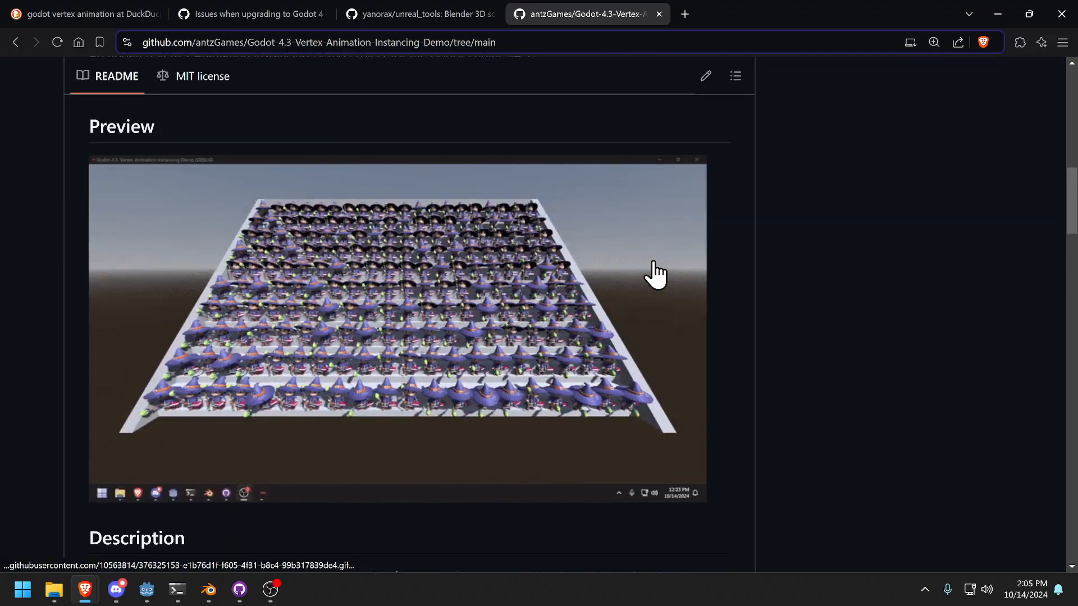
{"action": "scroll", "coordinate": [654, 272], "scroll_direction": "down", "scroll_amount": 3}
{"action": "scroll", "coordinate": [655, 274], "scroll_direction": "down", "scroll_amount": 9}
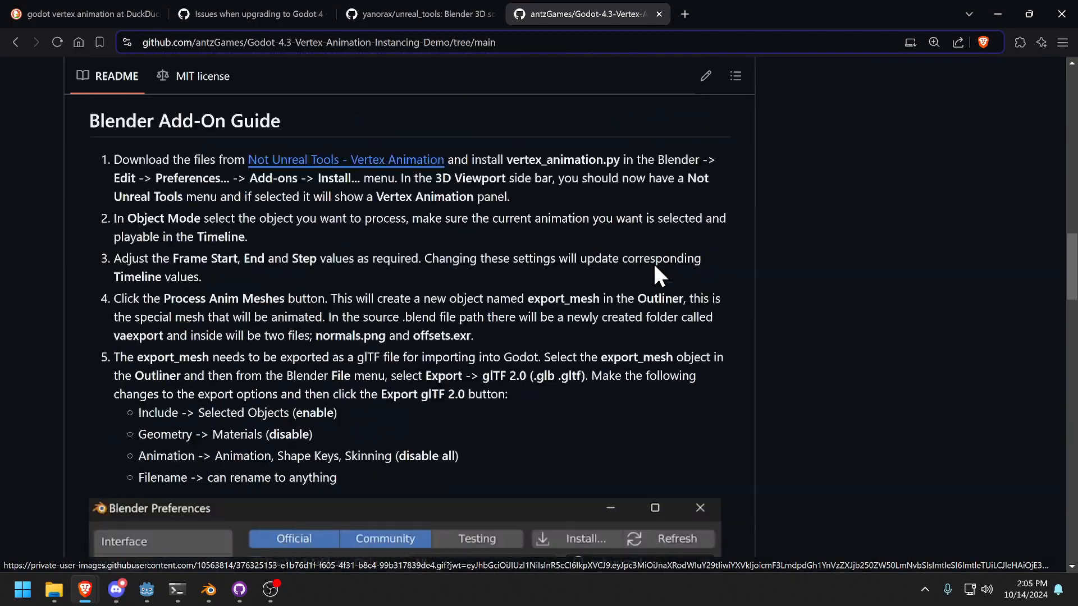
{"action": "scroll", "coordinate": [667, 274], "scroll_direction": "down", "scroll_amount": 20}
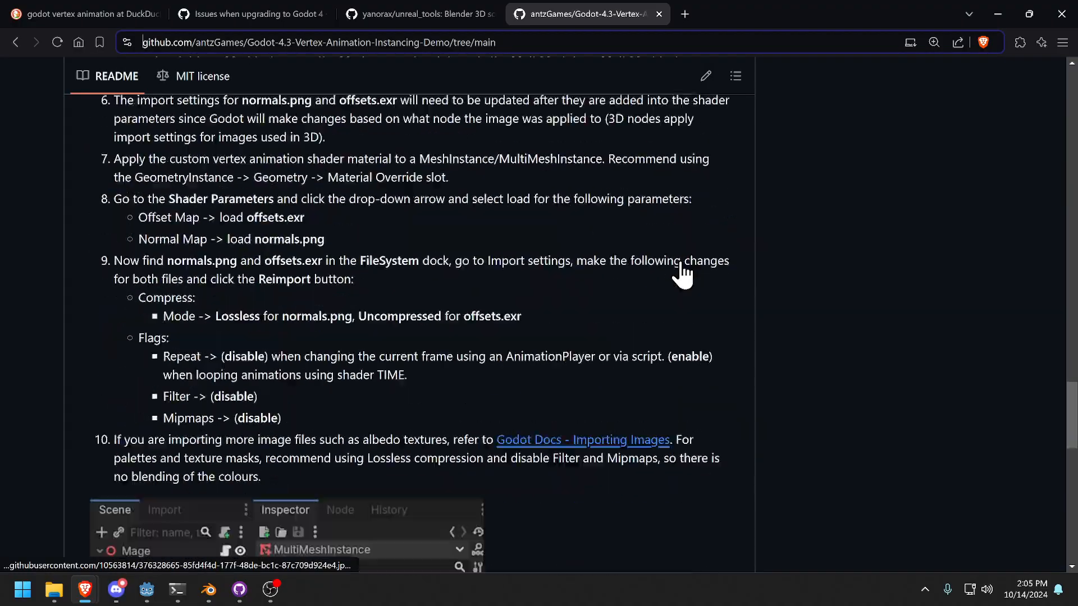
{"action": "scroll", "coordinate": [682, 275], "scroll_direction": "down", "scroll_amount": 4}
{"action": "scroll", "coordinate": [681, 272], "scroll_direction": "up", "scroll_amount": 15}
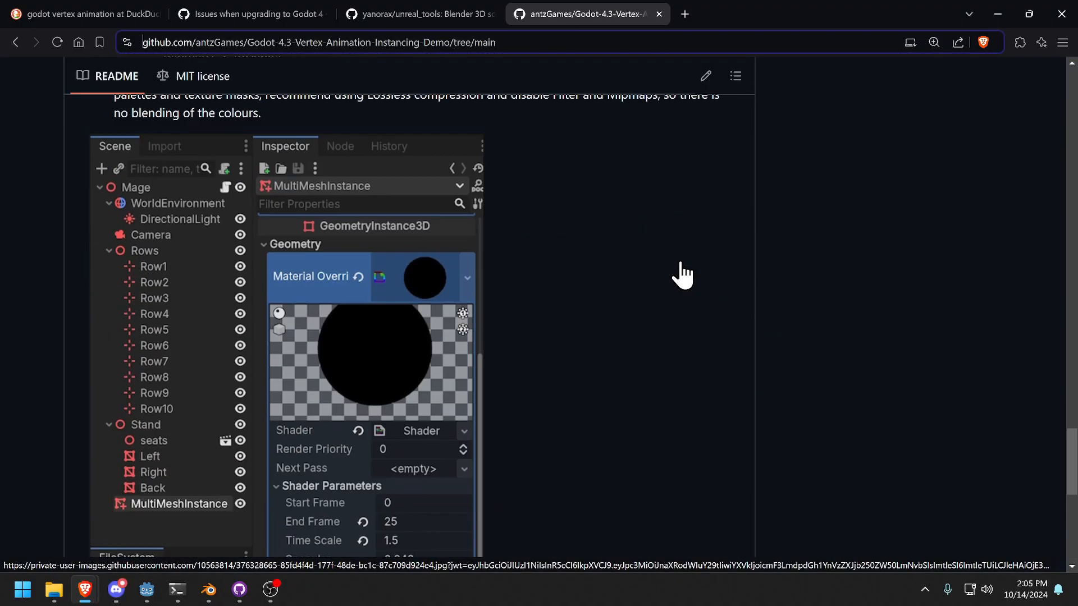
{"action": "scroll", "coordinate": [671, 258], "scroll_direction": "up", "scroll_amount": 20}
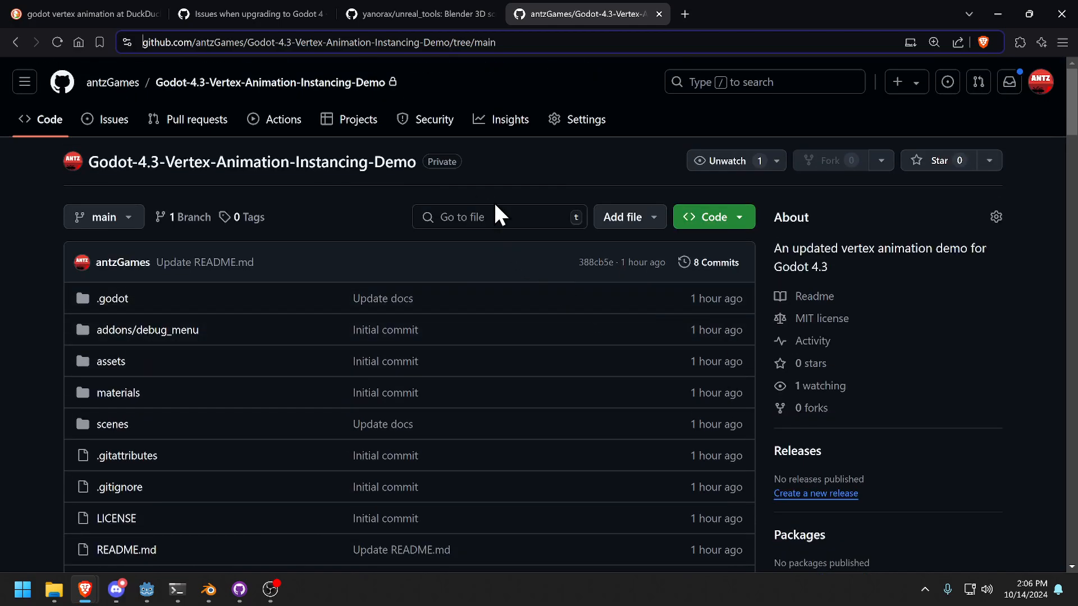
Switch back to Godot, run the project and maximize the running demo window to view the animated mages.
{"action": "left_click", "coordinate": [147, 592]}
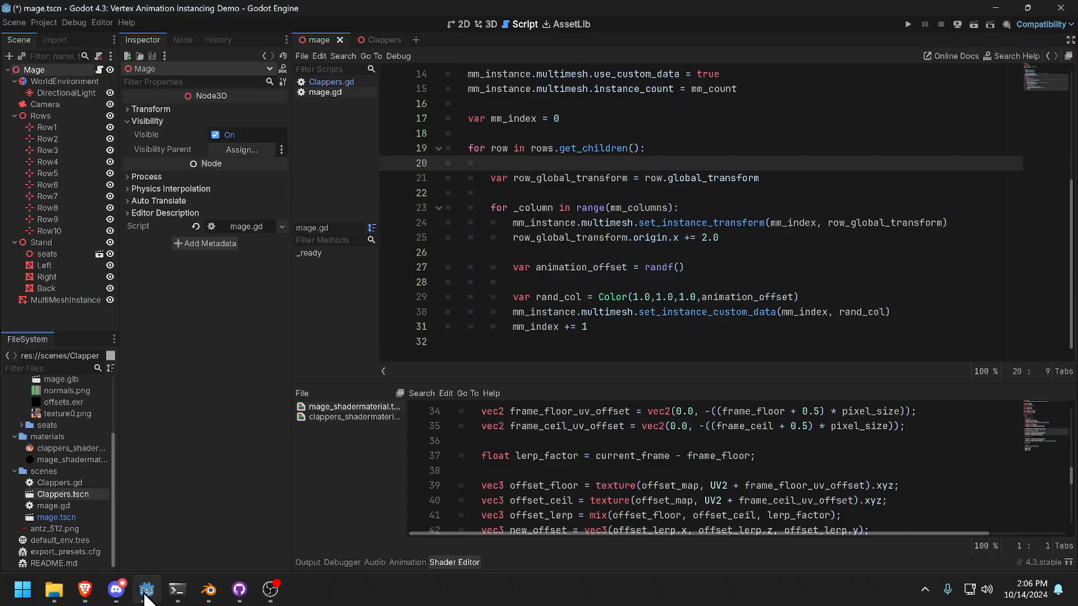
{"action": "left_click", "coordinate": [907, 25]}
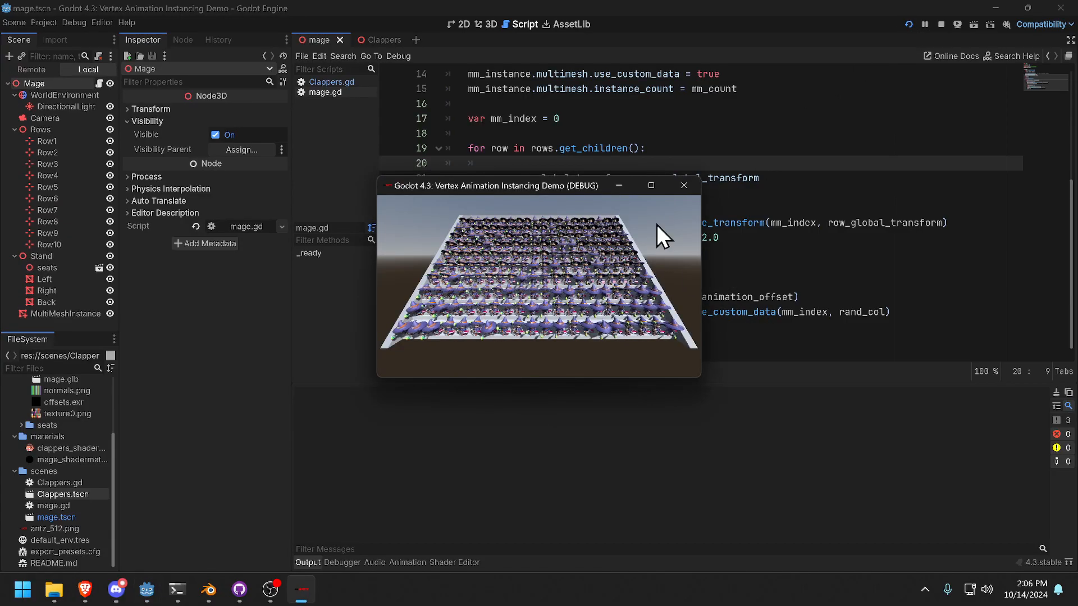
{"action": "left_click", "coordinate": [649, 179]}
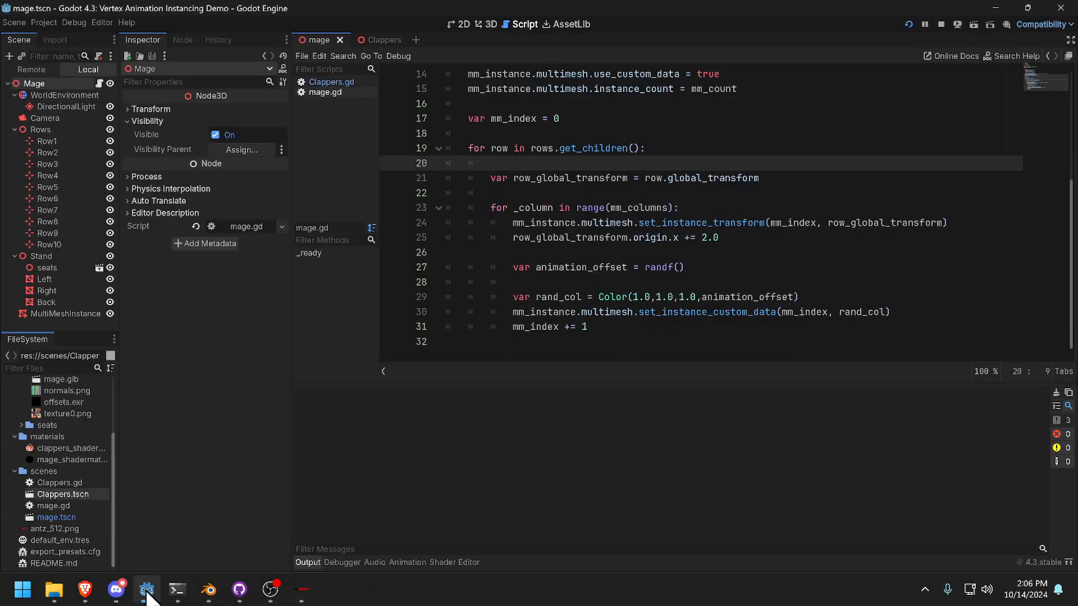
{"action": "left_click", "coordinate": [147, 589]}
{"action": "left_click", "coordinate": [147, 590]}
{"action": "left_click", "coordinate": [303, 589]}
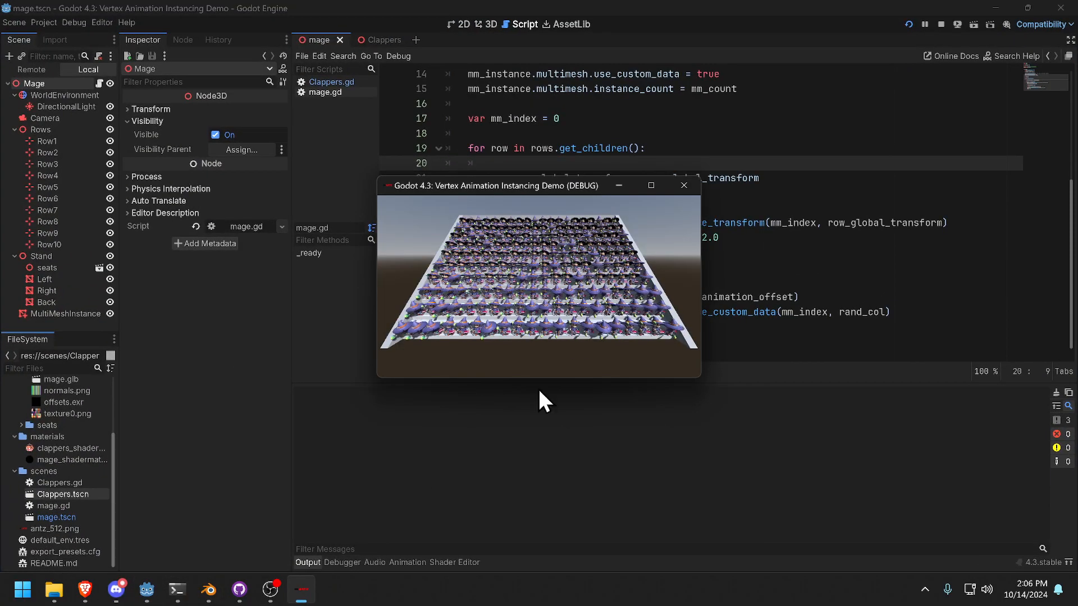
{"action": "left_click", "coordinate": [650, 181]}
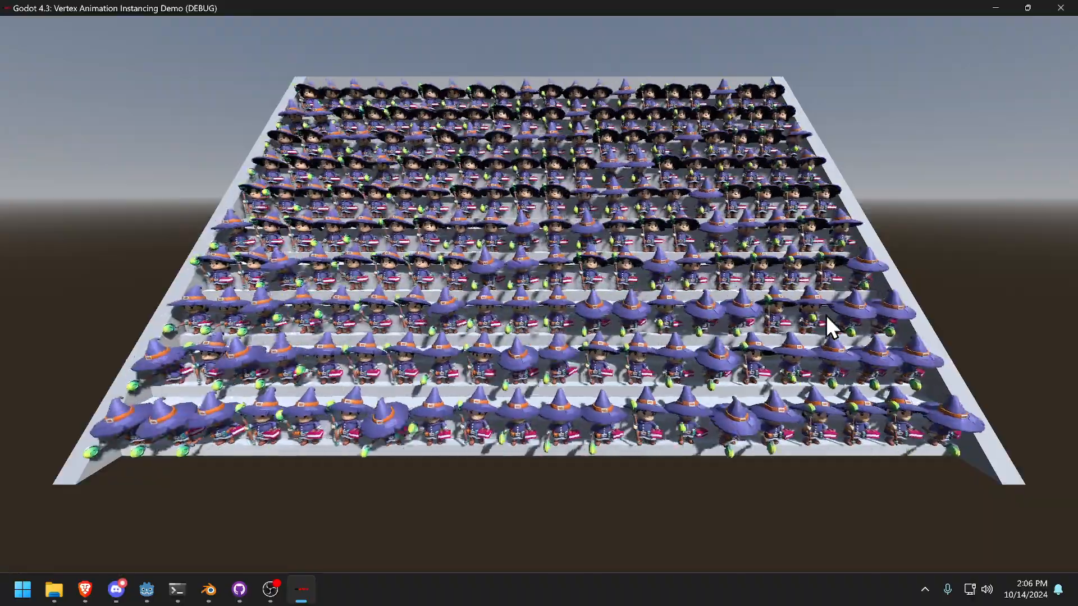